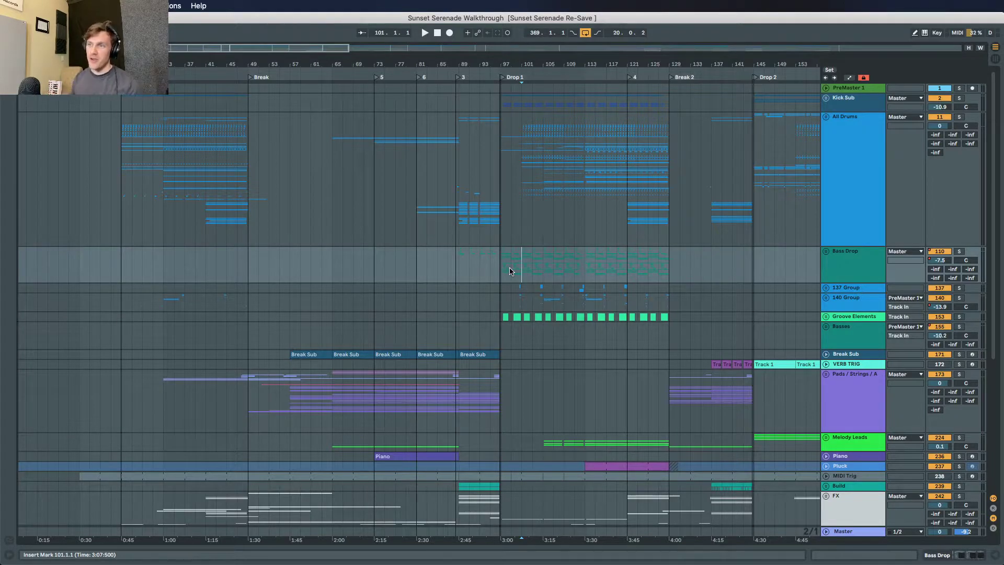
Step: Play the break from bar 53, then restart playback from bar 65
drag(654, 274, 541, 275)
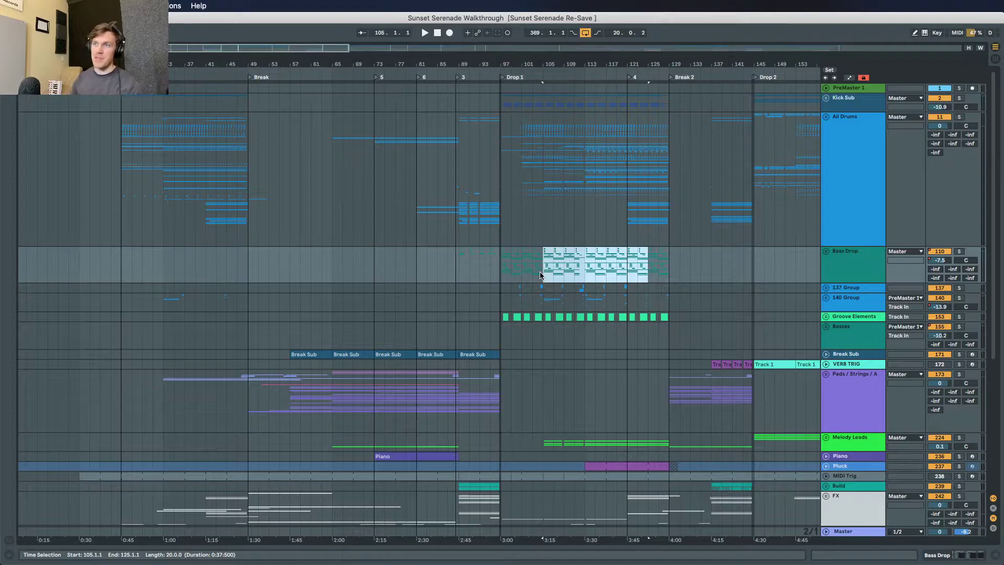
click(549, 272)
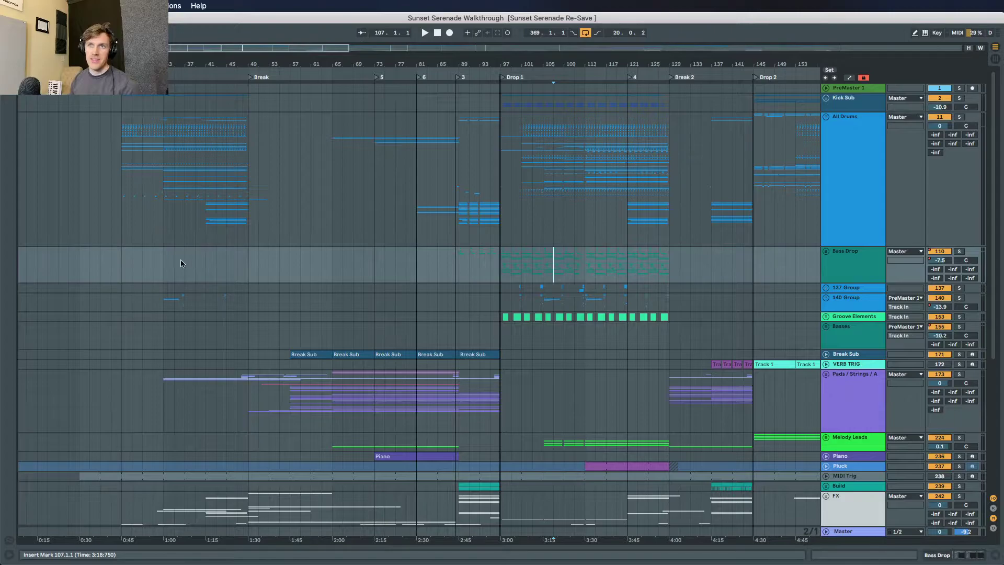
click(273, 262)
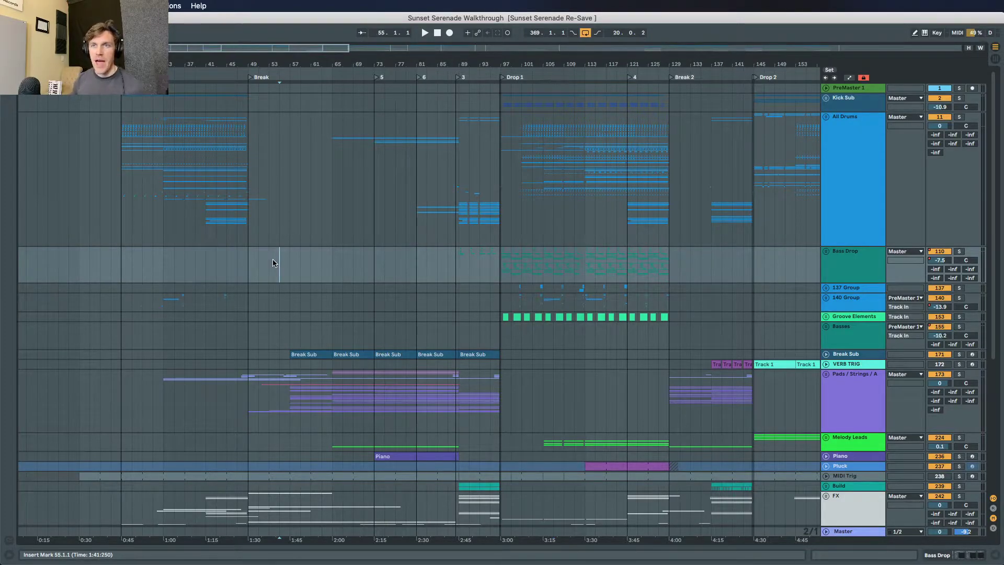
click(271, 264)
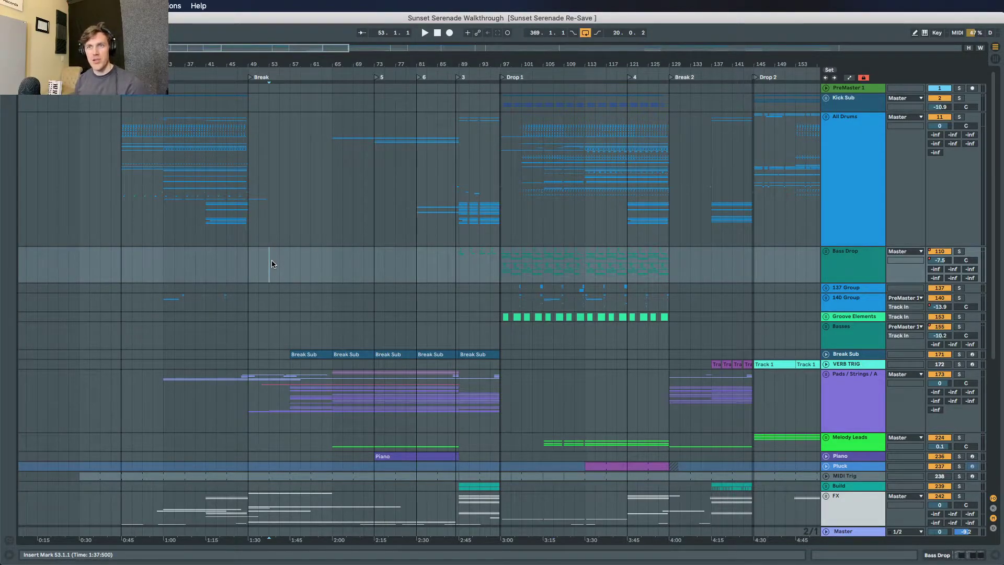
key(space)
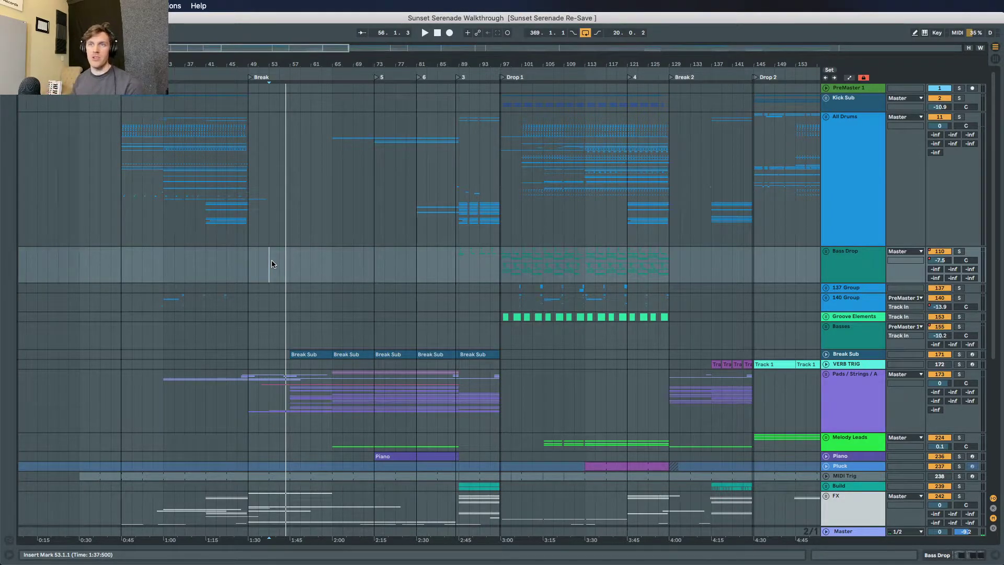
click(329, 268)
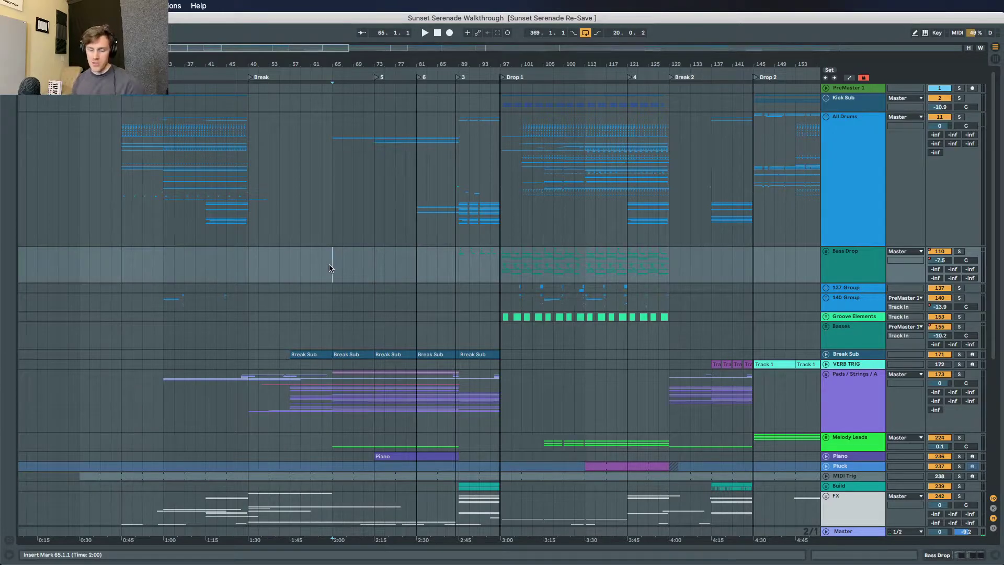
key(space)
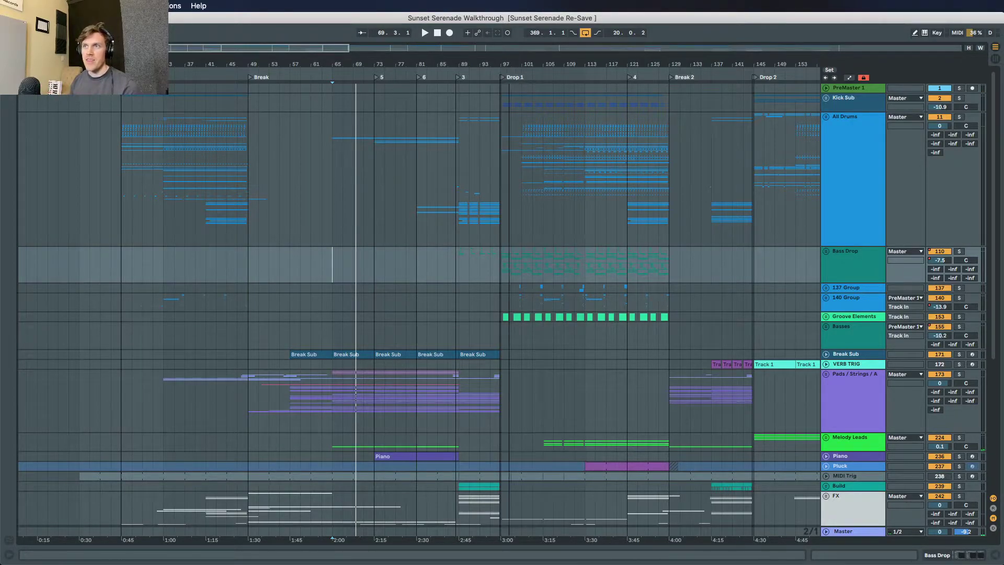
Step: Zoom into the timeline and play the lead-in to Drop 1 from bar 93
key(plus)
scroll(416, 78, right, 5)
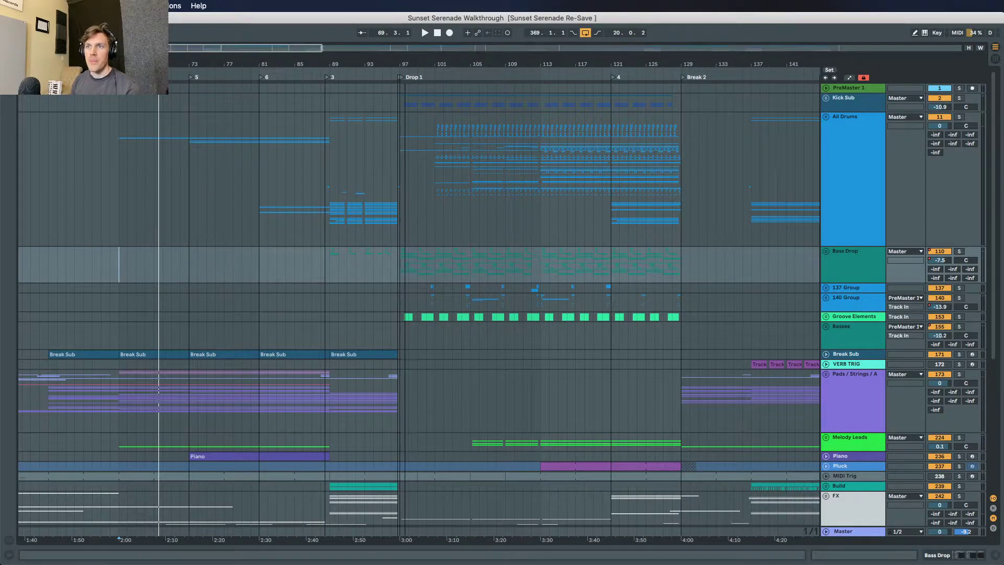
scroll(544, 262, up, 5)
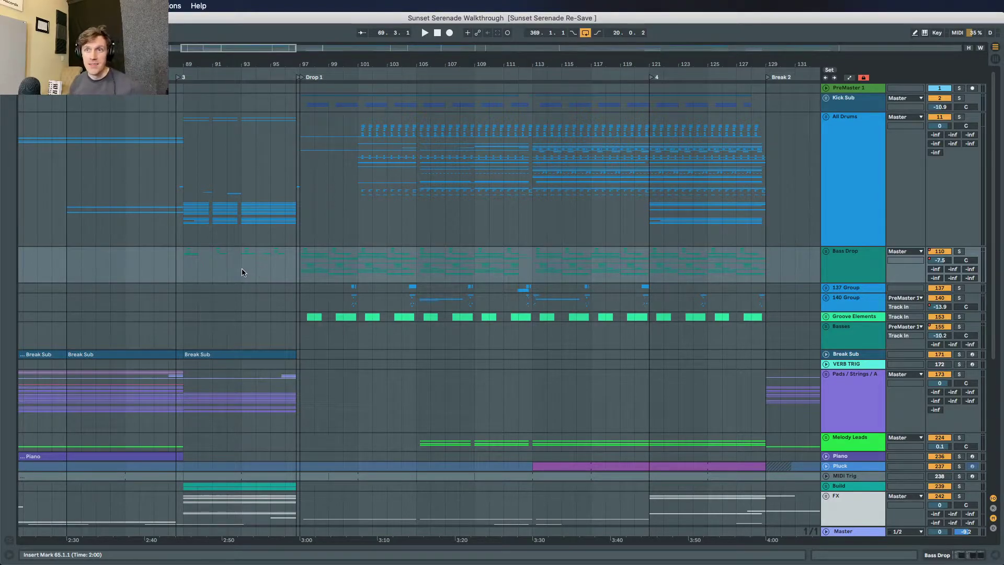
click(242, 272)
key(space)
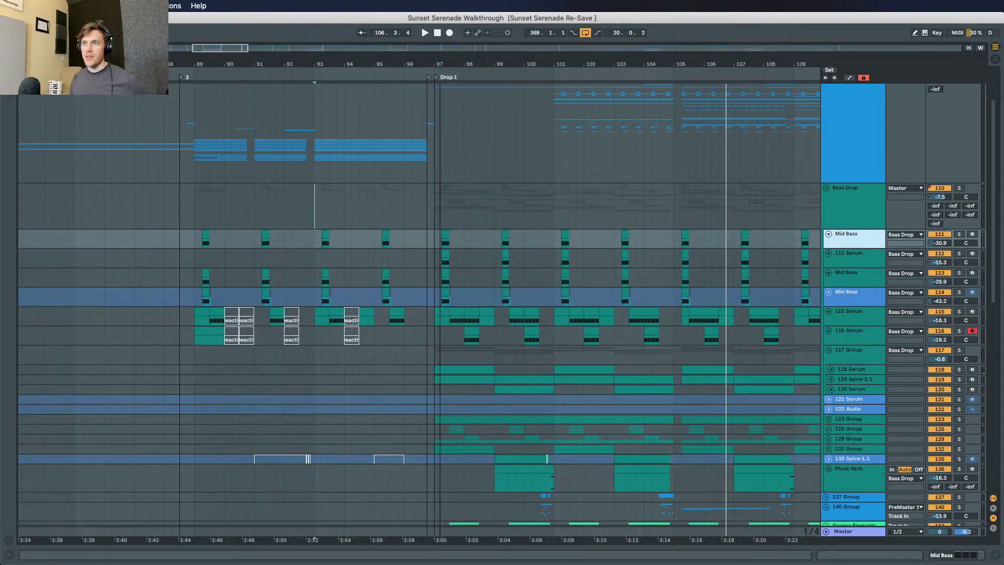
Step: Unfold the 118 Serum, 119 Spire-1.1 and 120 Serum tracks
scroll(460, 157, up, 3)
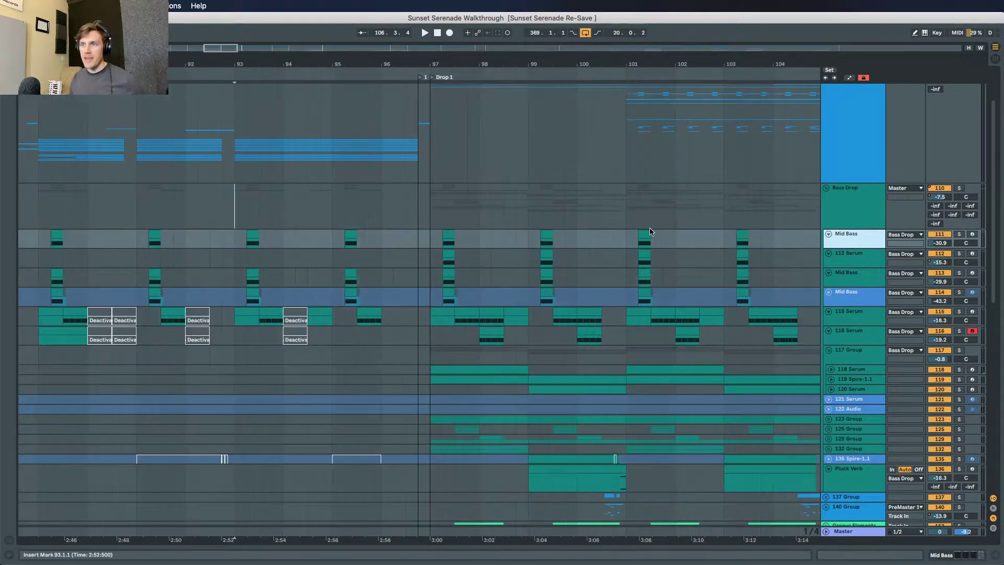
click(832, 370)
click(831, 389)
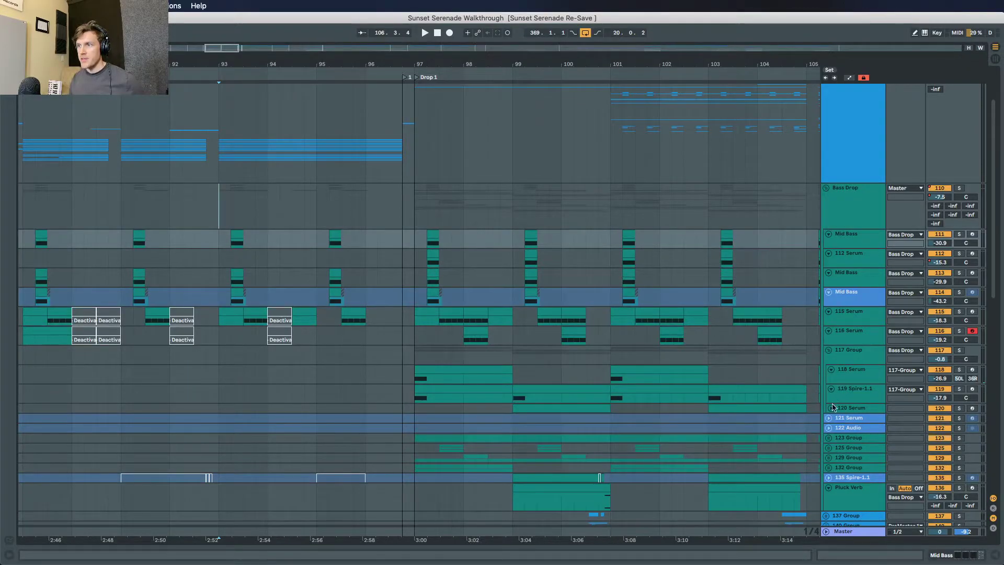
click(832, 408)
Step: Unfold 123 Group and 125 Group with their Mid Bass 2 tracks, including 126–128
scroll(786, 352, down, 1)
scroll(786, 352, down, 4)
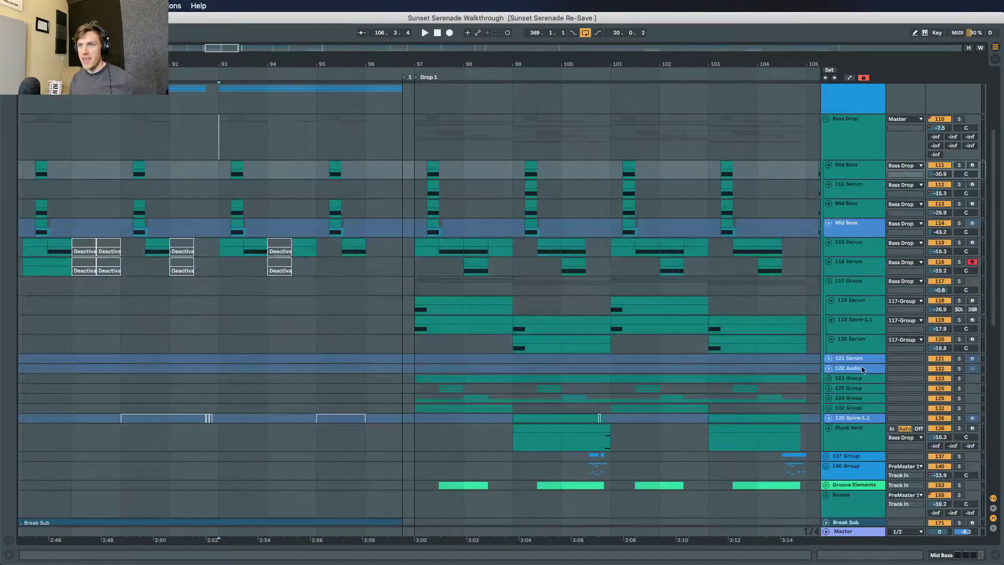
click(829, 378)
click(831, 399)
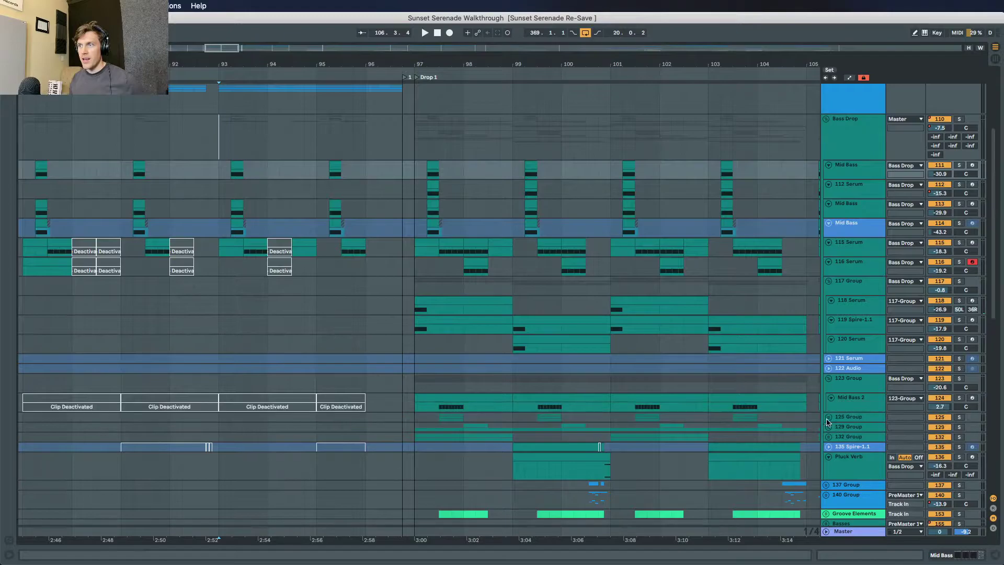
click(828, 417)
click(831, 438)
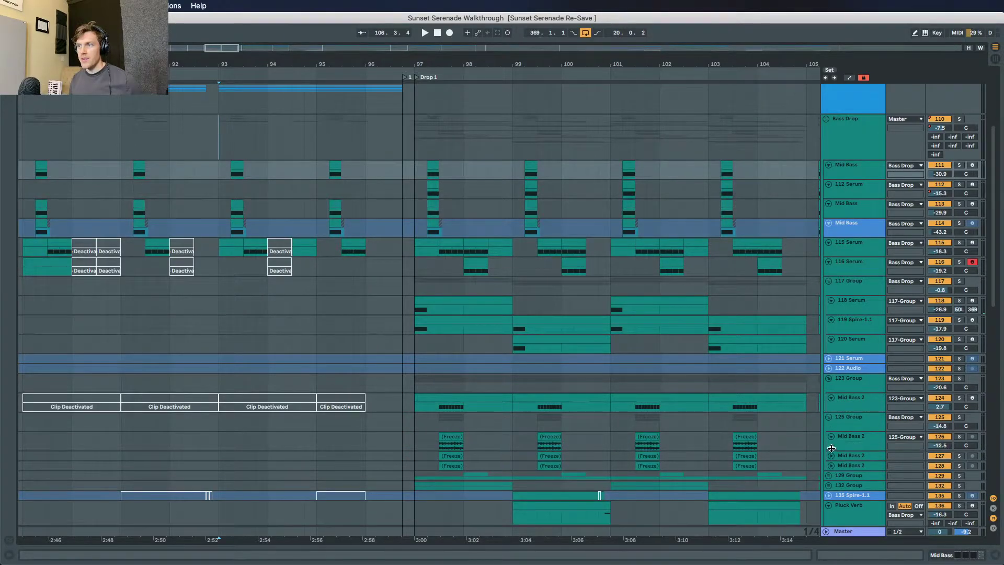
click(831, 456)
click(831, 475)
scroll(719, 411, down, 3)
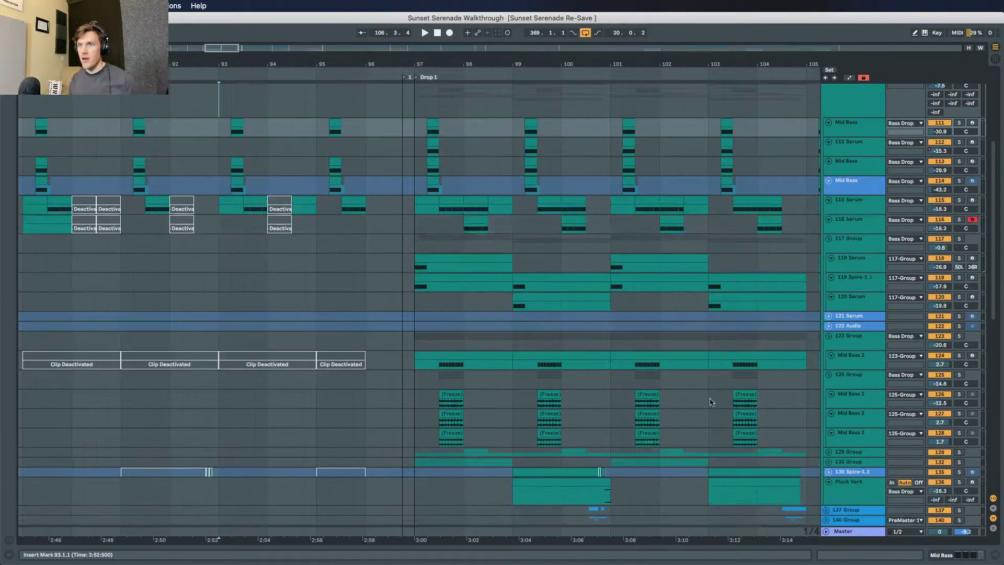
Step: Solo 117 Group and play it briefly from the Drop 1 downbeat at bar 97
drag(426, 53, 473, 183)
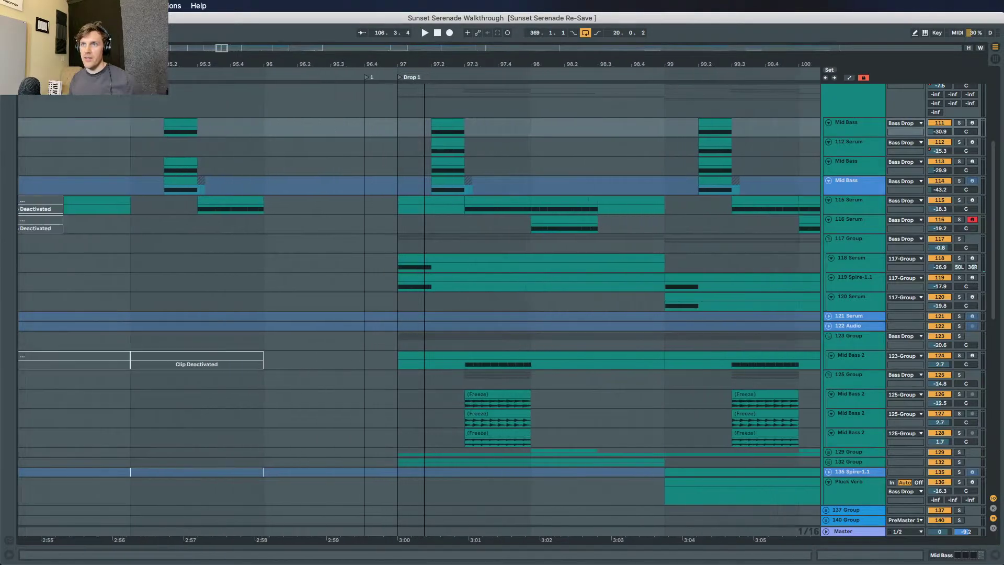
scroll(478, 188, up, 2)
scroll(449, 284, up, 3)
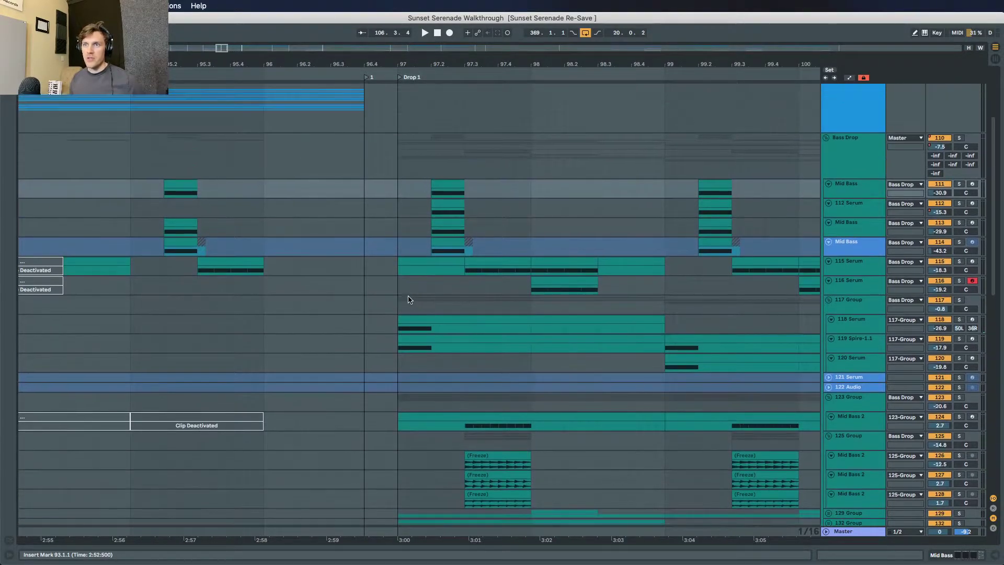
click(960, 300)
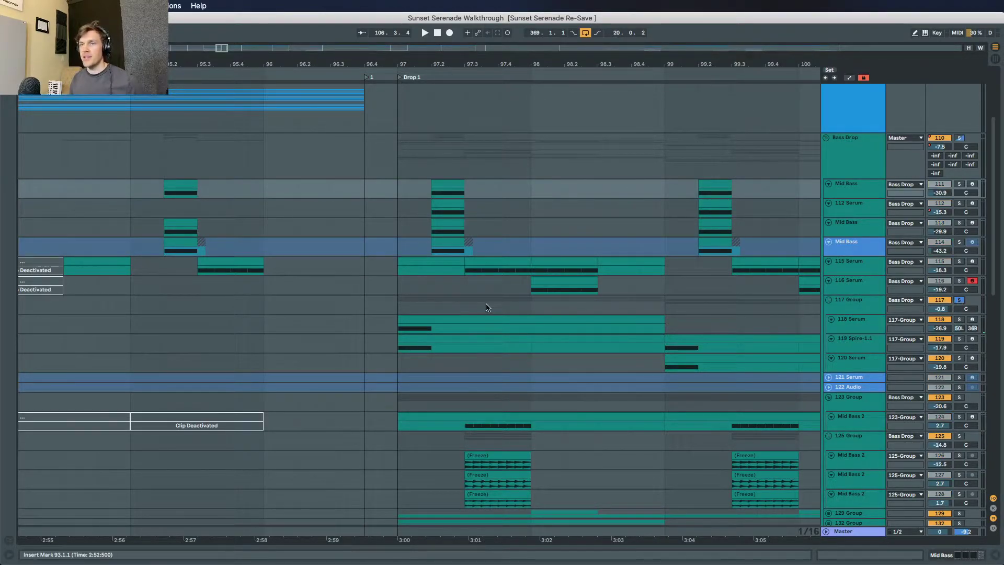
click(401, 304)
key(space)
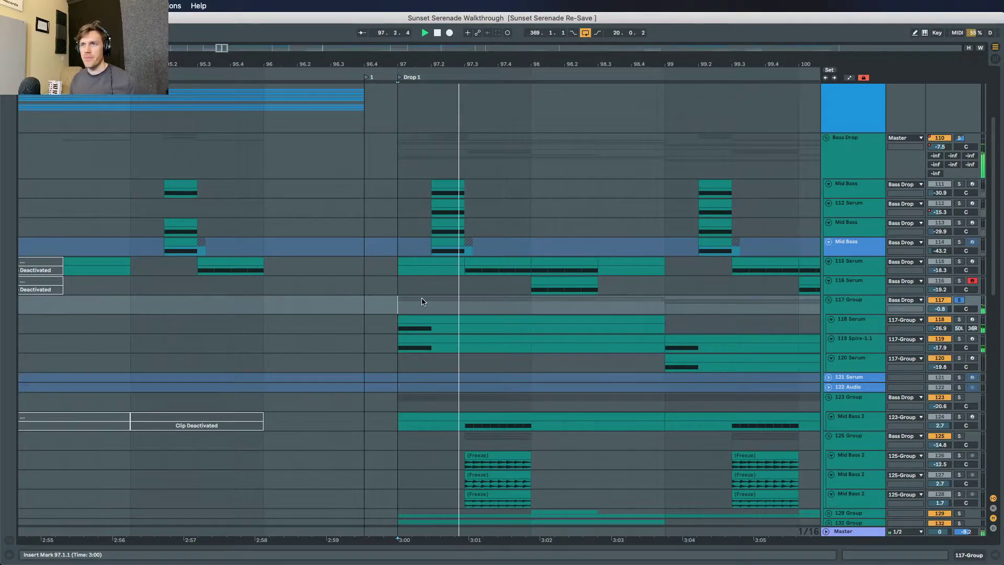
key(space)
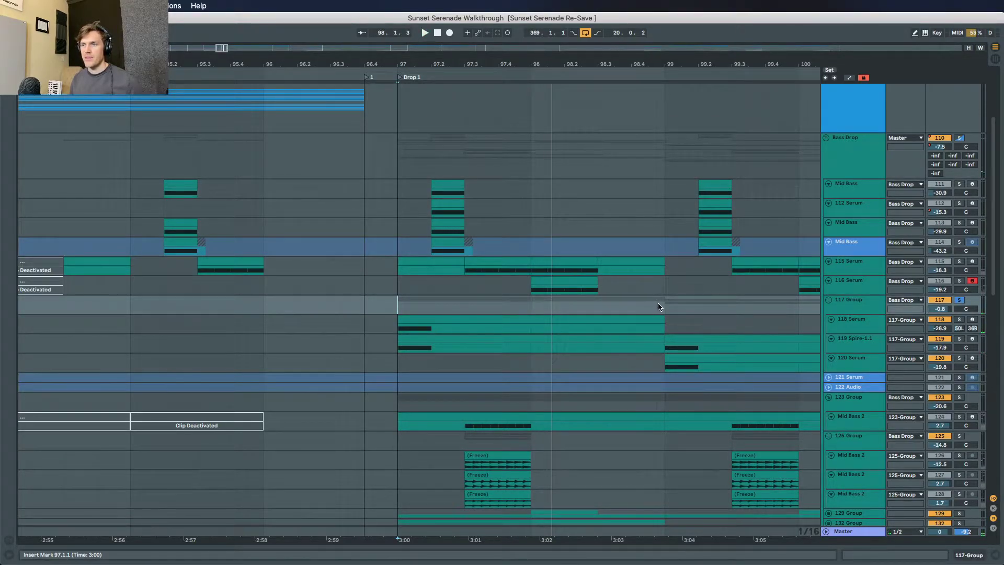
Step: Replay the soloed group from 98.4.1, then select the 118 Serum track
click(633, 305)
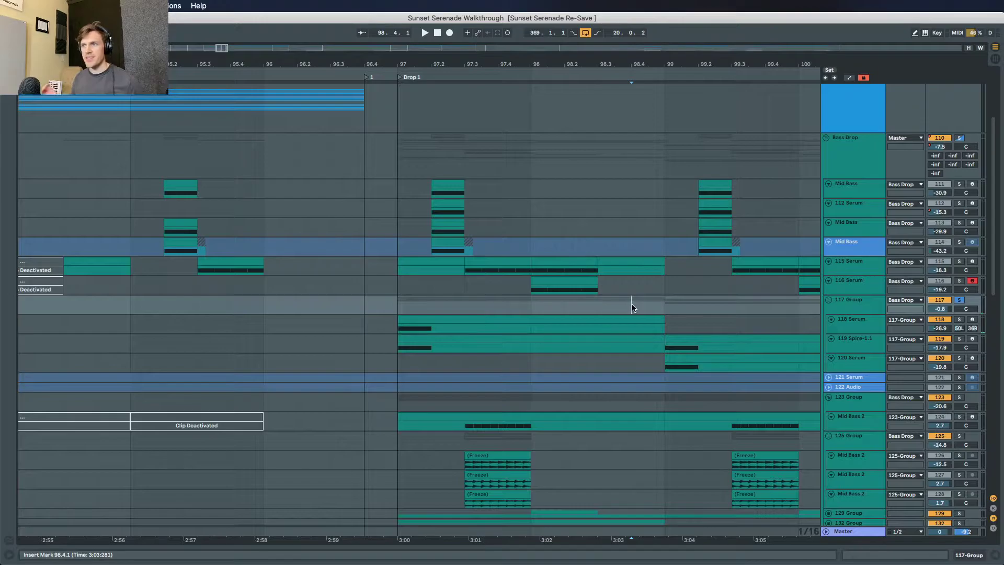
key(space)
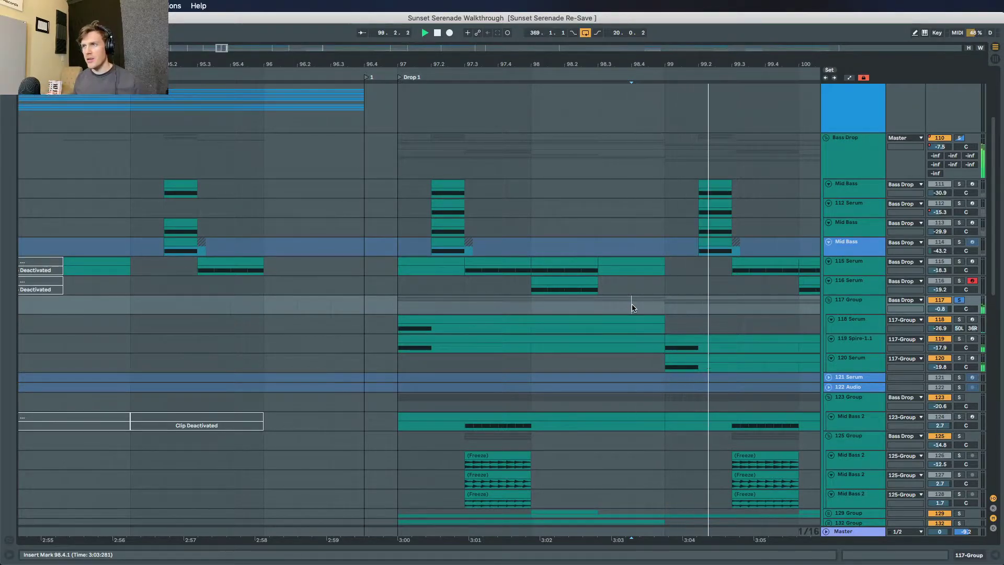
key(space)
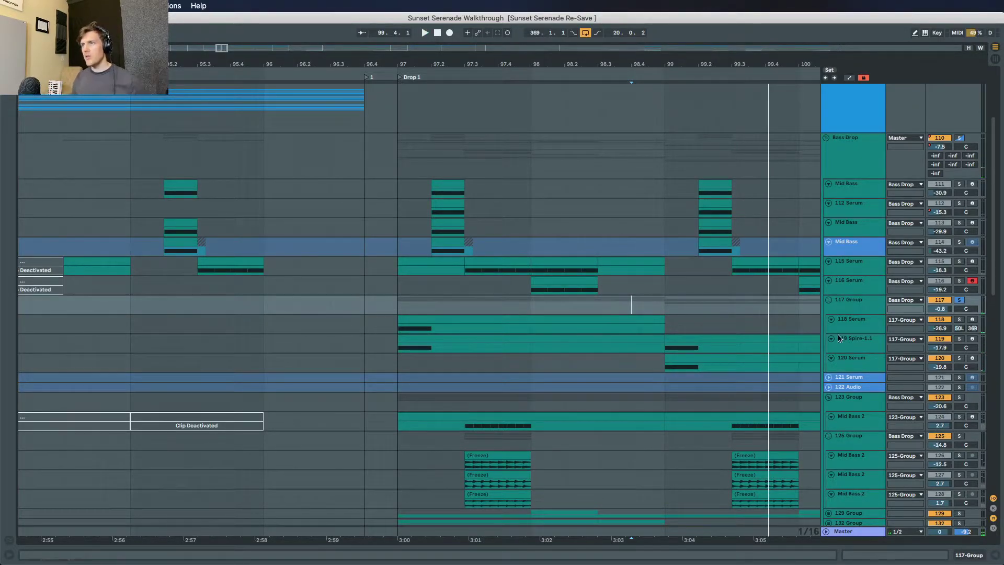
click(848, 322)
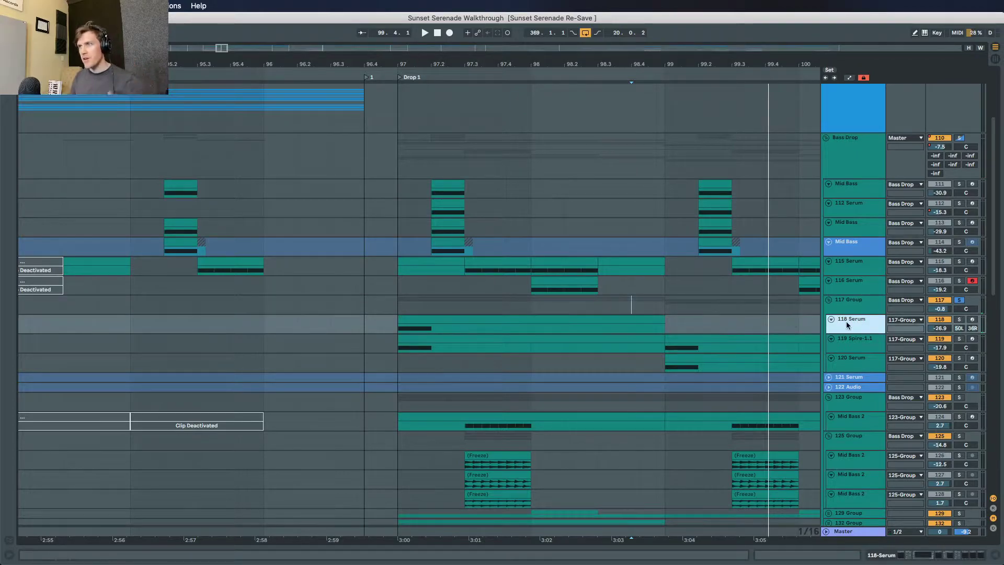
Step: Open Serum on 118 Serum and inspect its FX page and LFO 1 modulation options
double_click(868, 321)
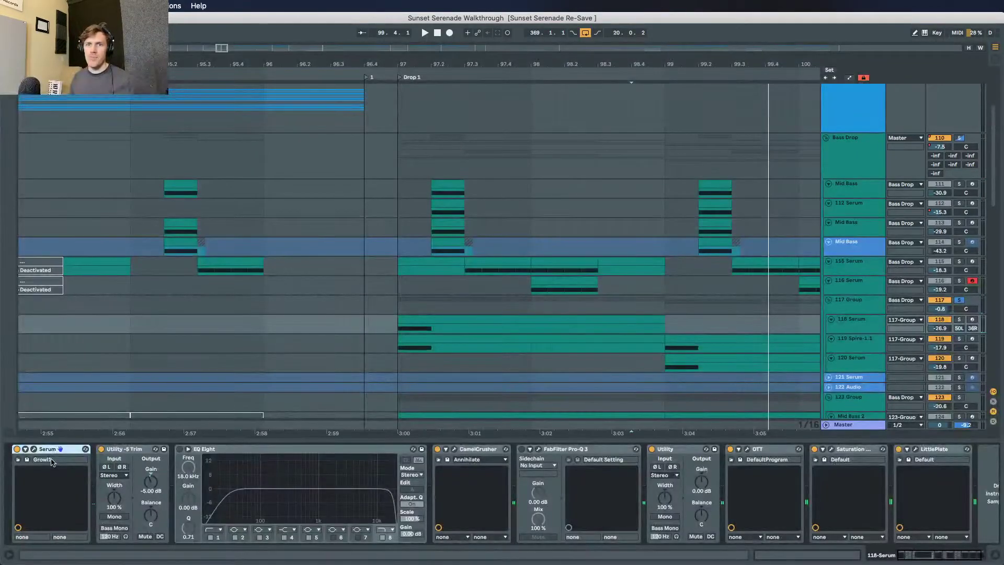
key(super+alt+p)
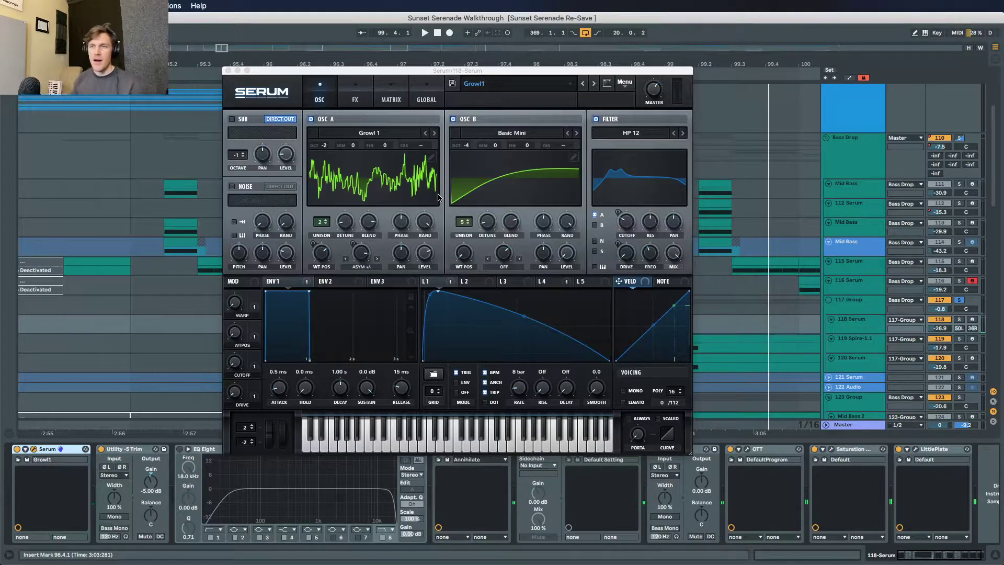
click(354, 97)
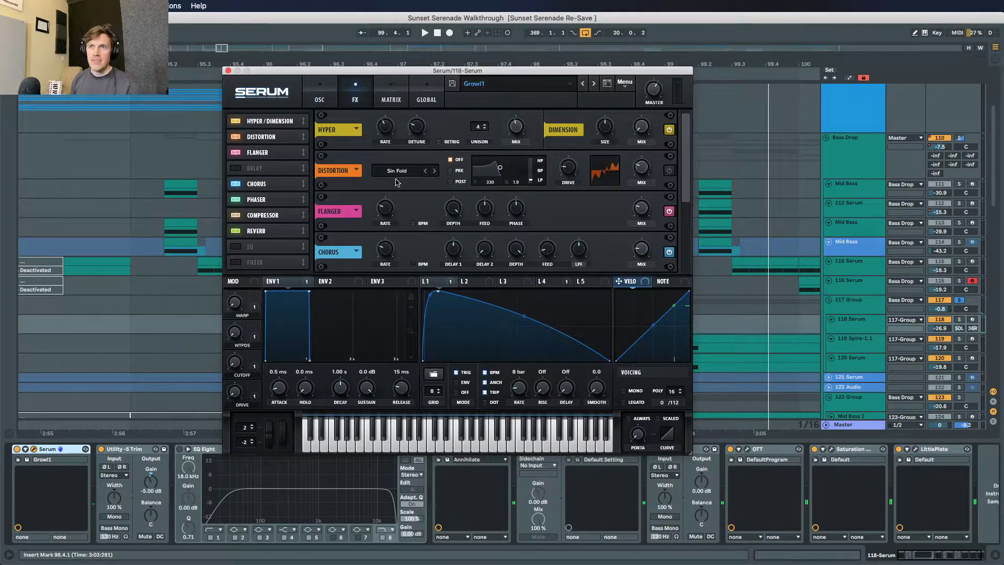
click(320, 97)
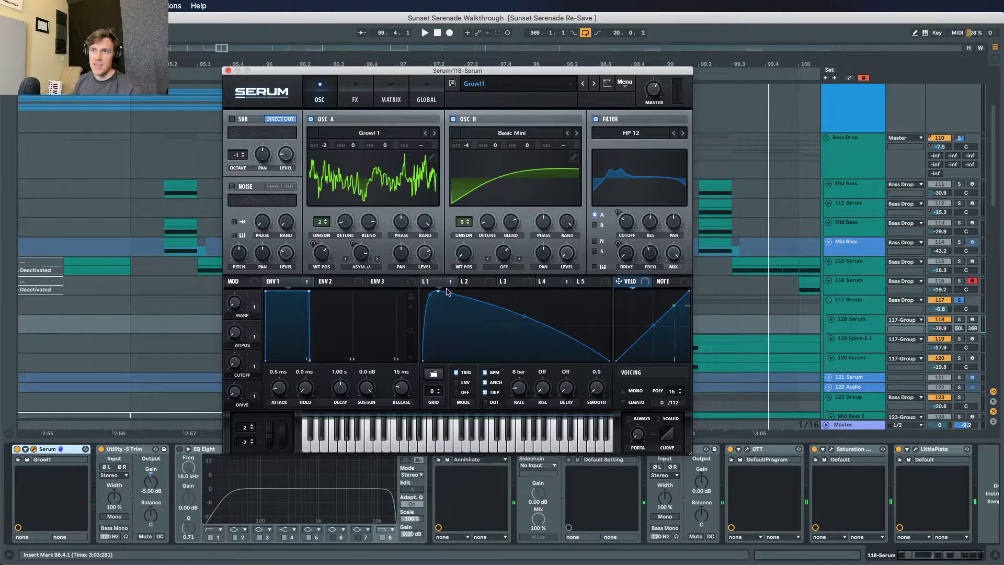
mouse_move(326, 258)
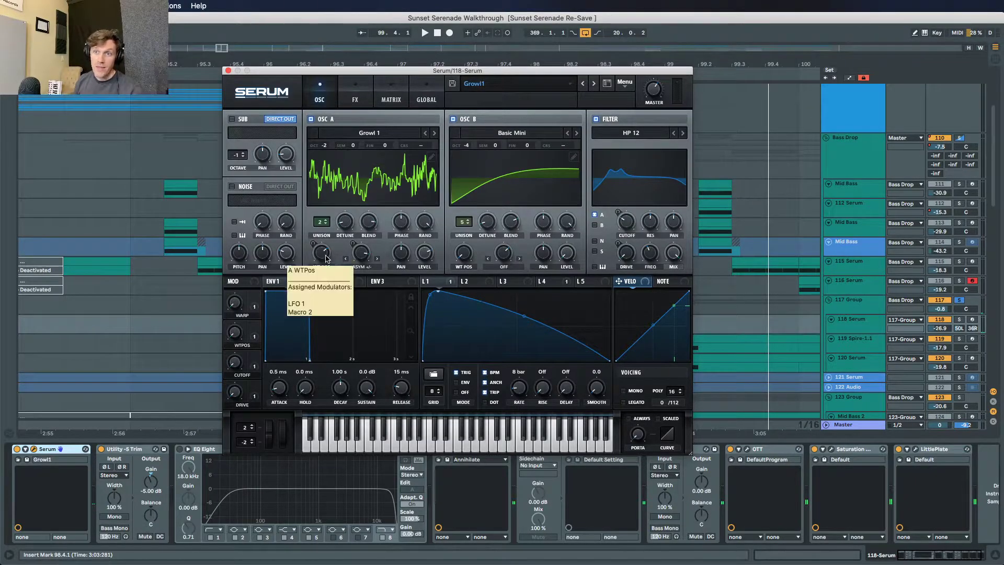
right_click(425, 287)
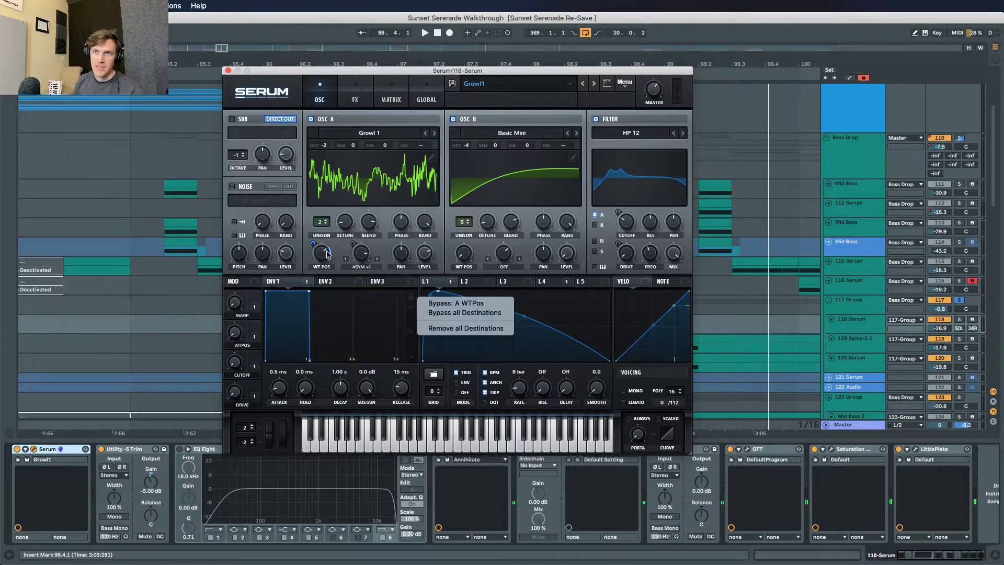
click(409, 313)
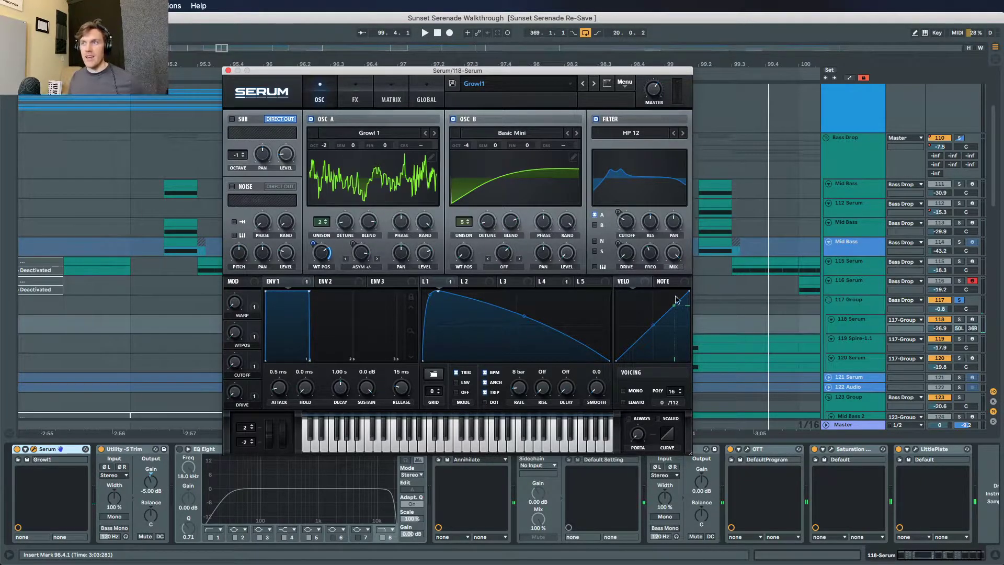
Step: Move the Serum window aside, play the drop from its start, then close Serum
drag(612, 72, 781, 67)
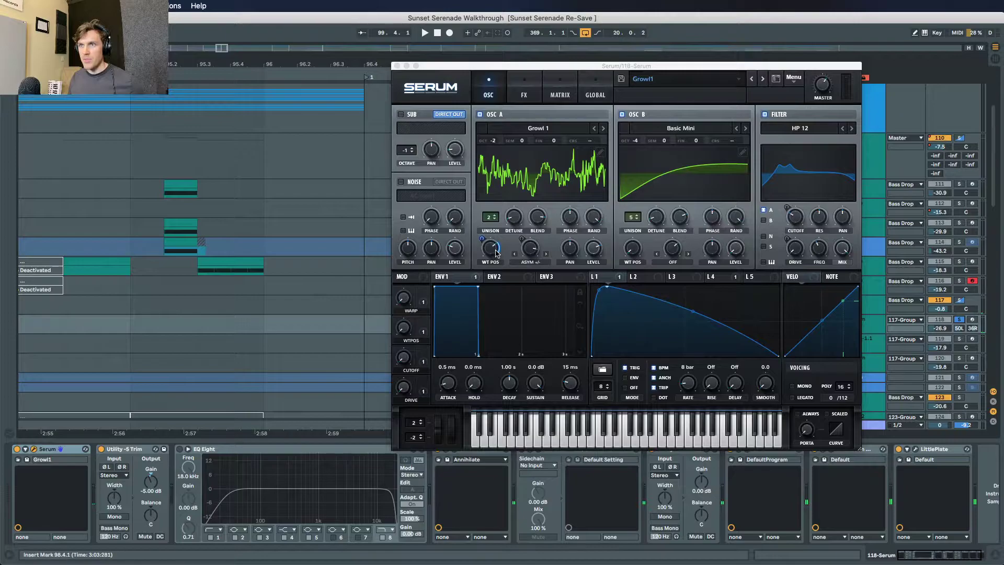
key(space)
drag(501, 69, 615, 65)
click(401, 291)
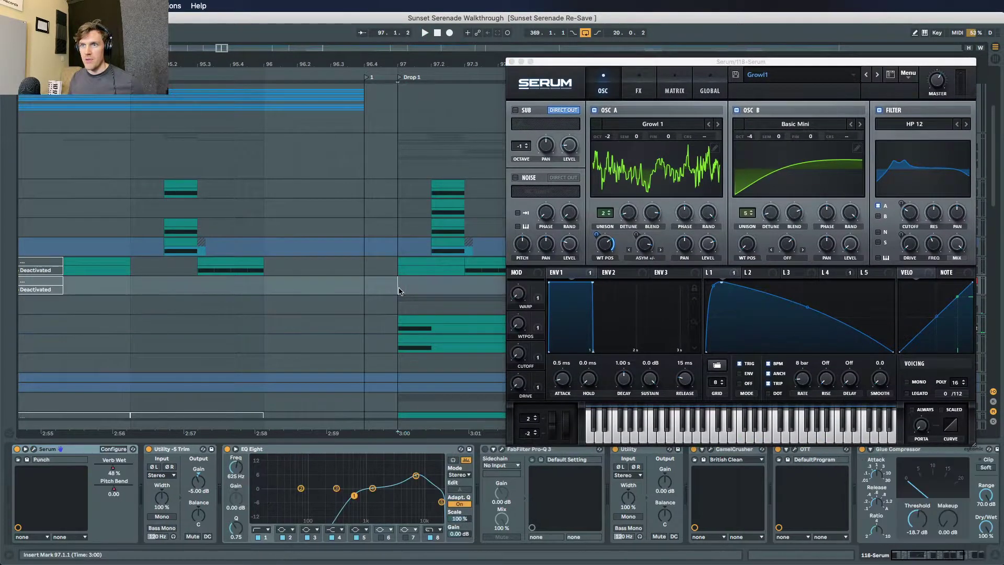
key(space)
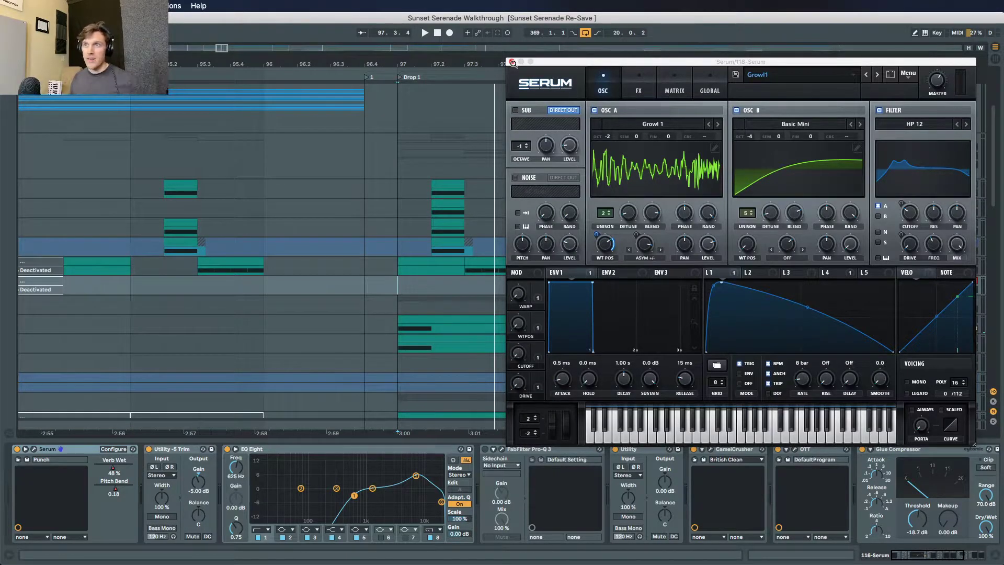
click(512, 63)
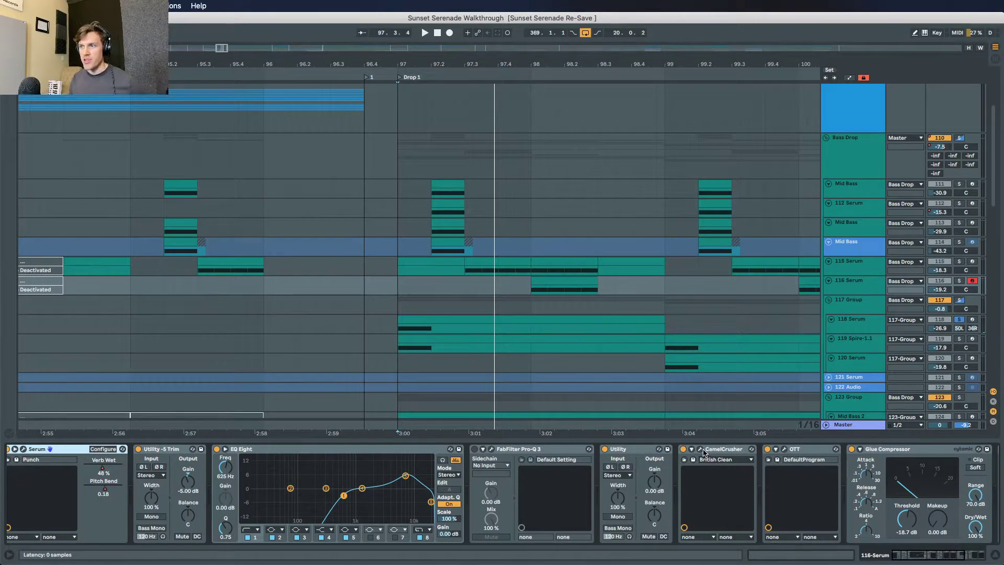
Step: Open 118 Serum's CamelCrusher, OTT and Saturation Knob windows, then close Saturation Knob
click(841, 331)
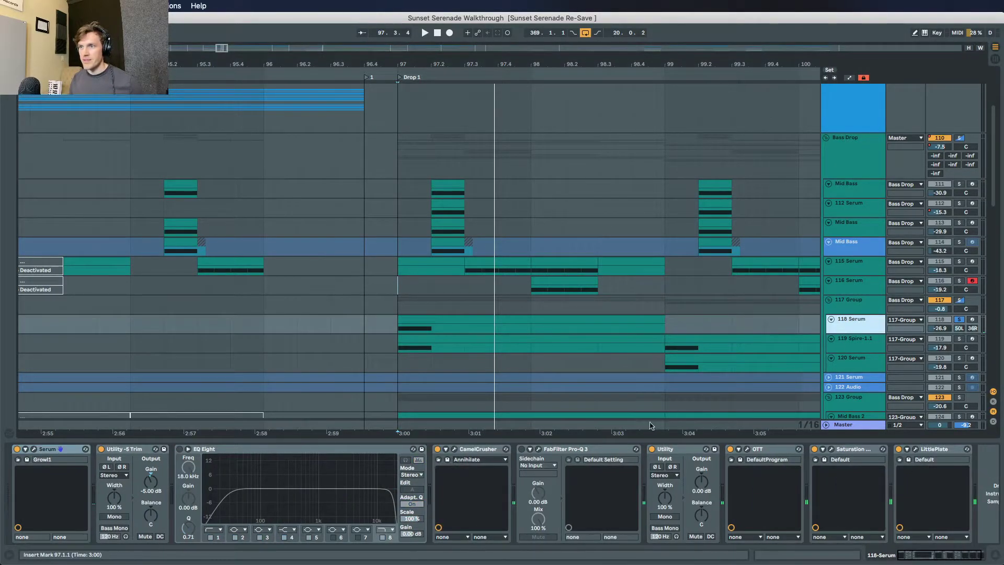
click(455, 450)
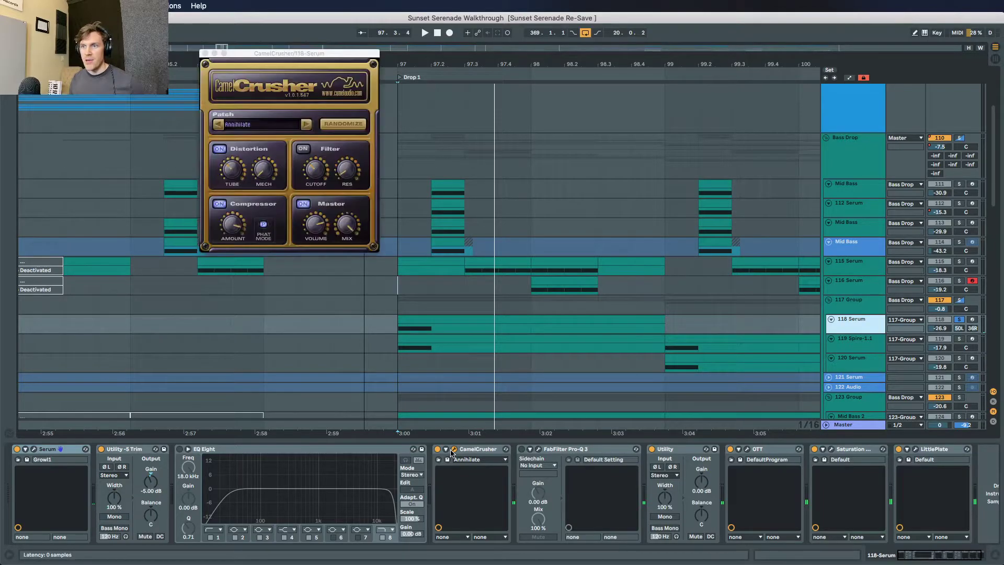
click(748, 450)
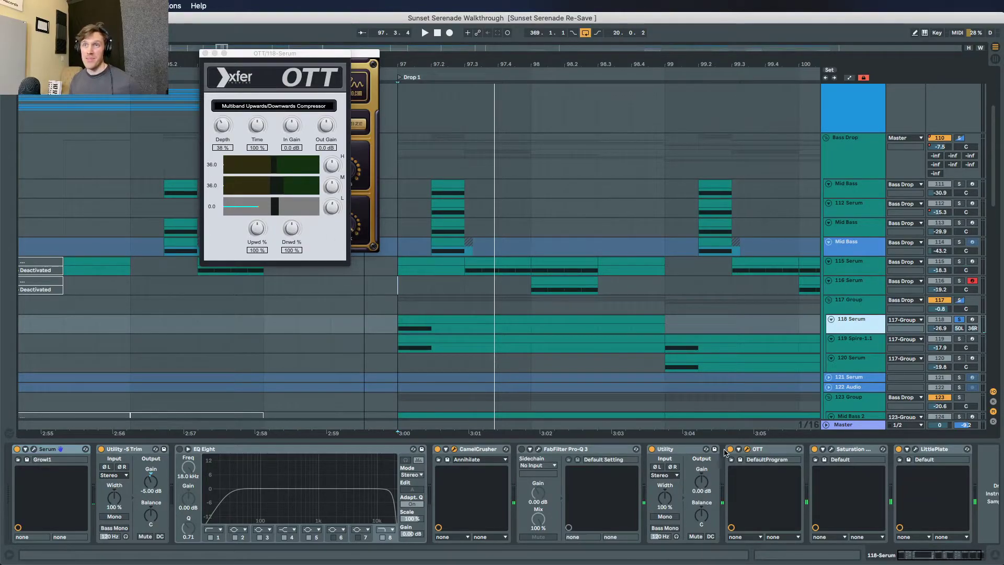
click(832, 449)
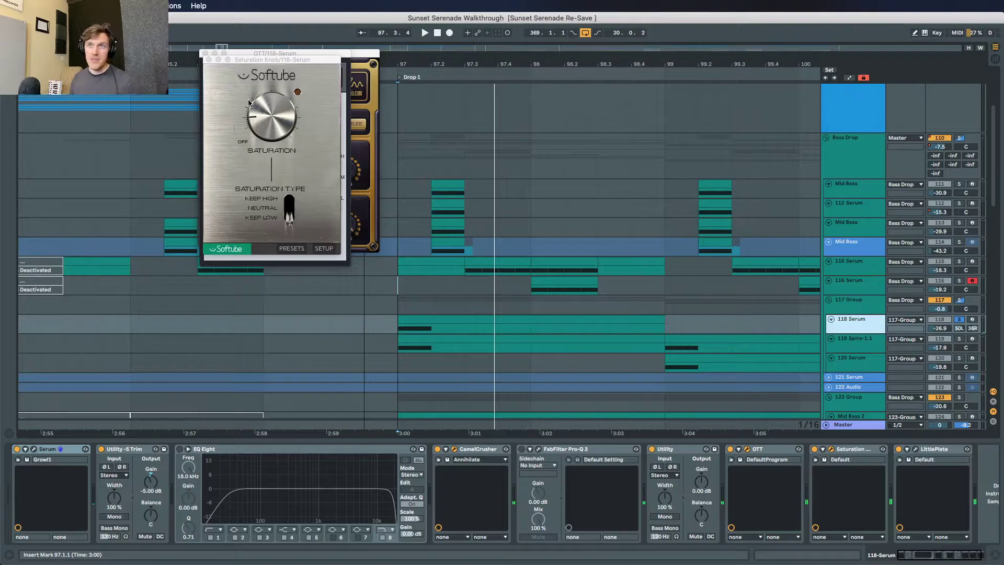
click(211, 60)
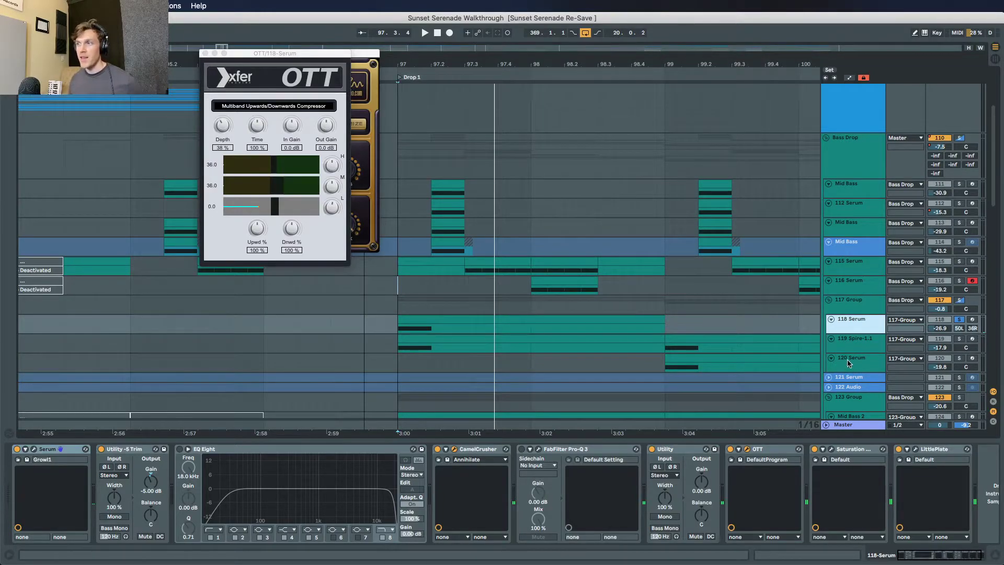
Step: Close OTT, play the drop on 119 Spire-1.1, then open 120 Serum's Growl2 patch
key(Up)
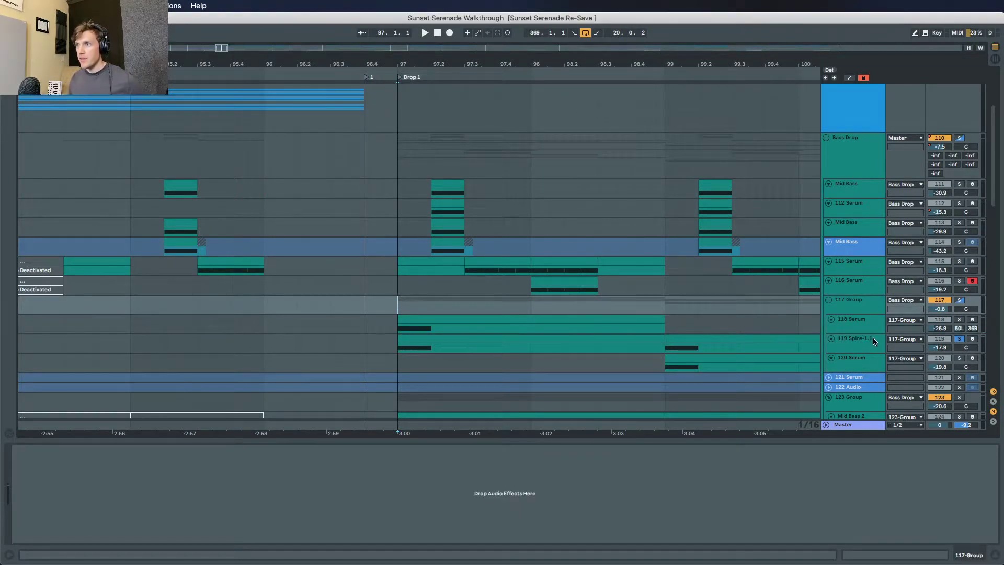
click(874, 341)
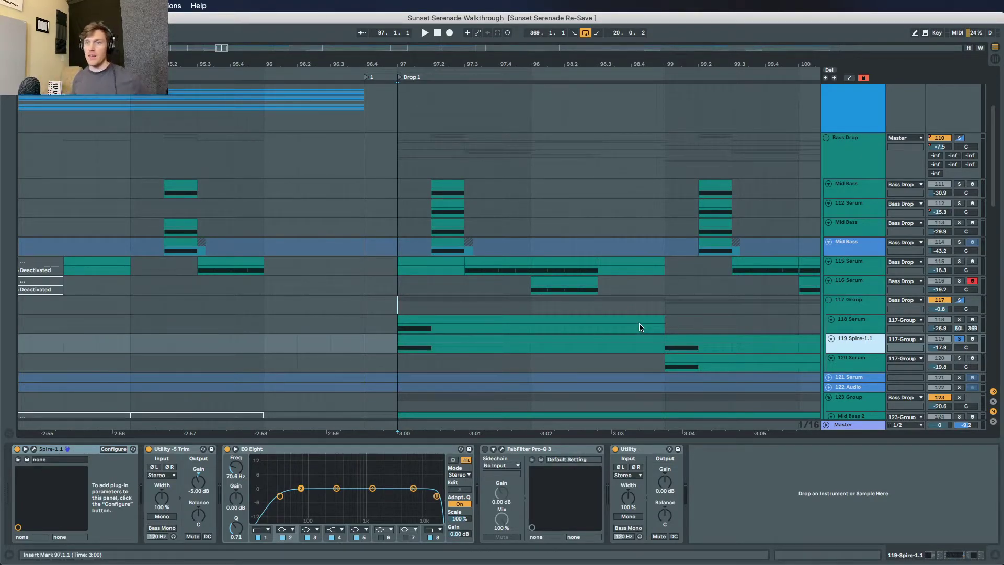
key(space)
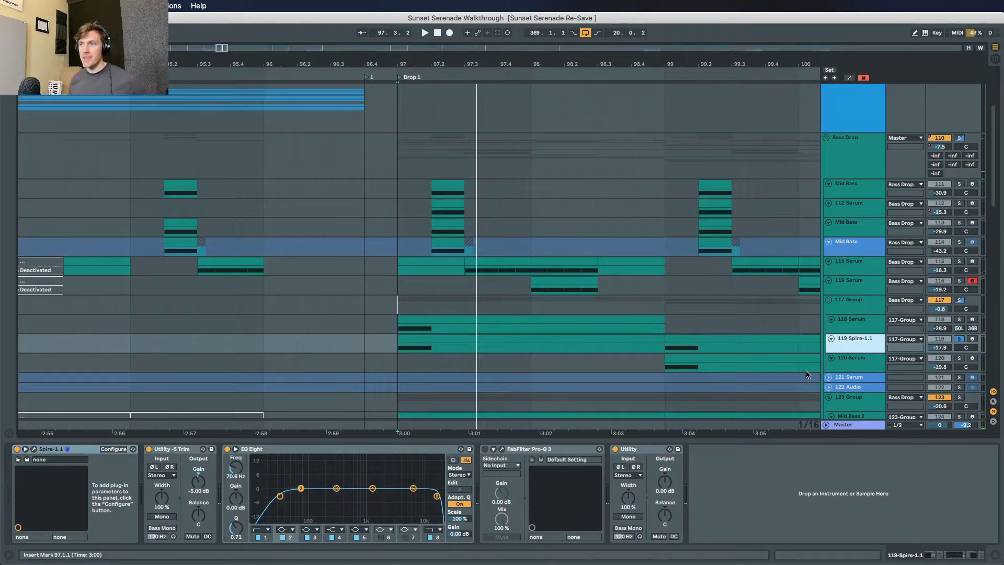
click(860, 369)
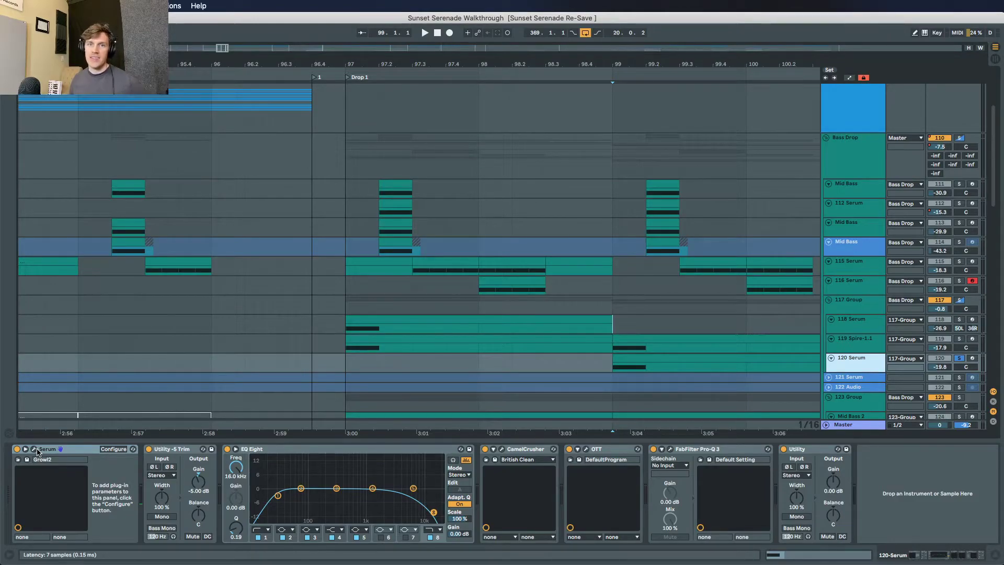
click(35, 449)
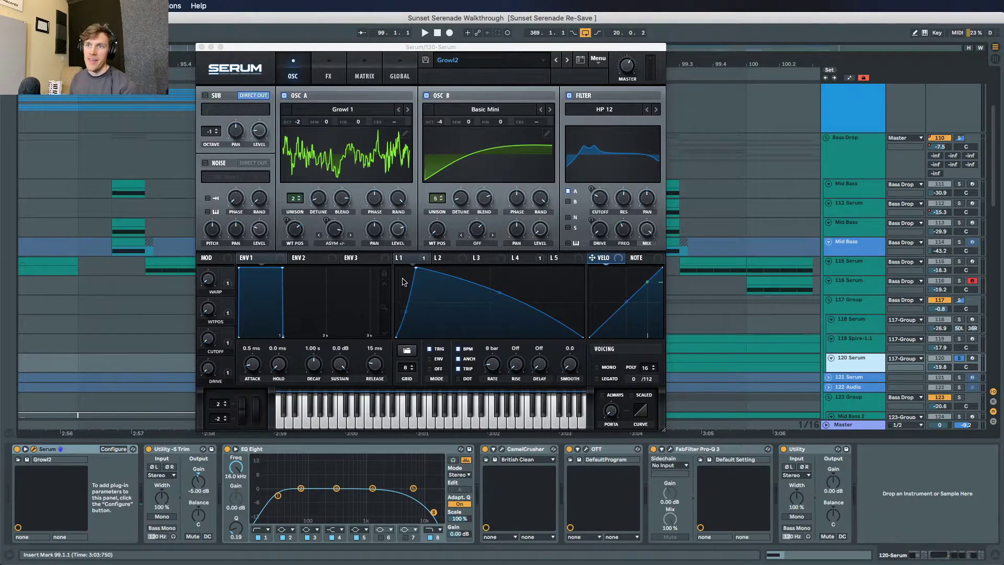
Step: Nudge the Growl2 LFO 1 curve point, play the drop to hear it, and unsolo 120 Serum
mouse_move(408, 313)
mouse_down()
mouse_move(403, 285)
mouse_move(408, 310)
mouse_up()
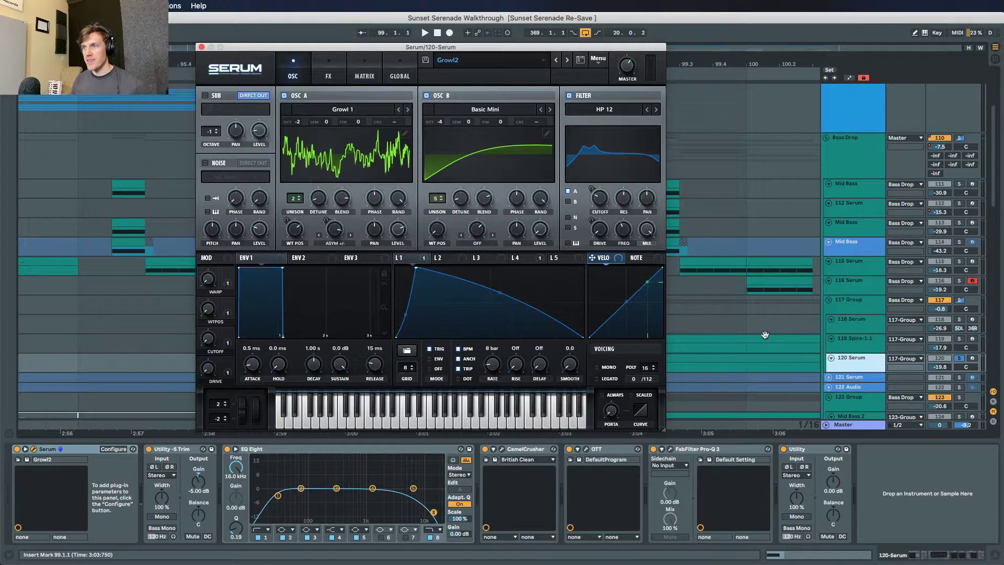
scroll(750, 332, left, 3)
click(703, 312)
key(space)
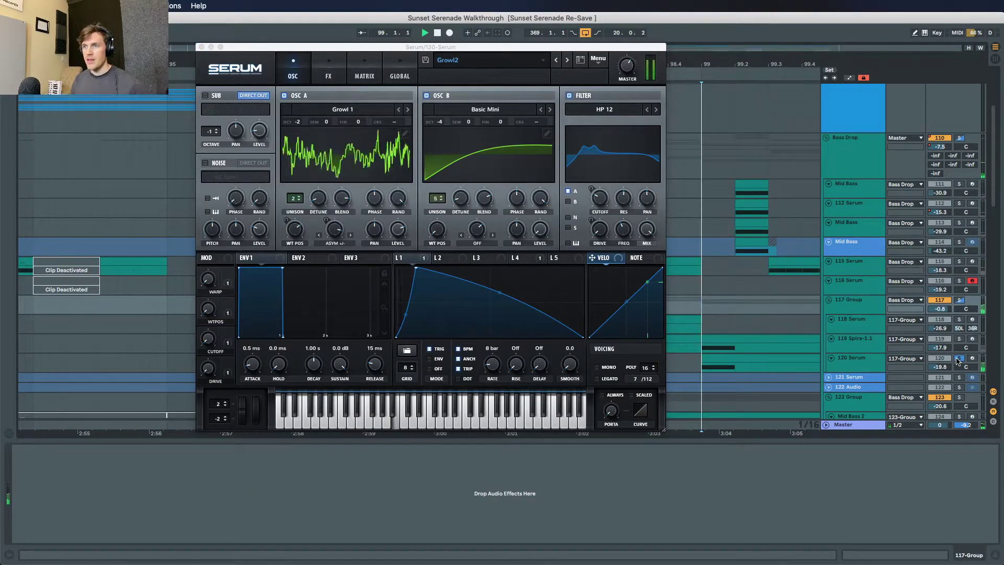
key(space)
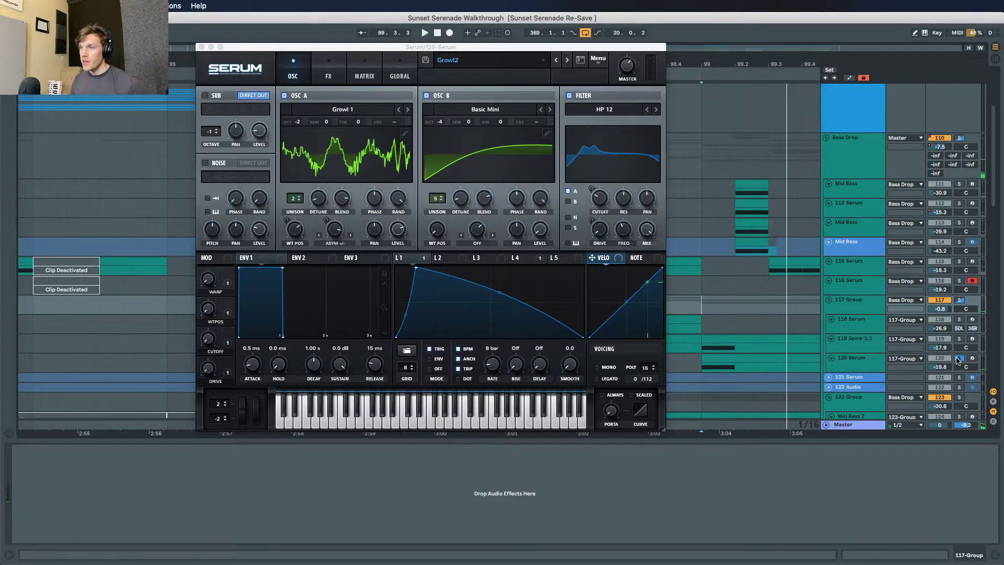
click(959, 358)
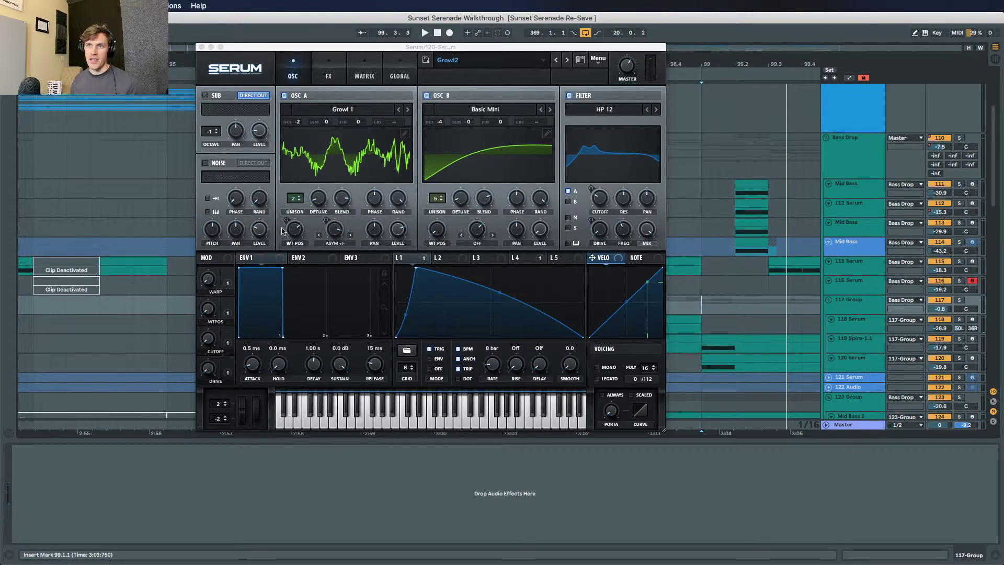
Step: Close Serum, check 120 Serum's CamelCrusher and OTT windows, then select 118 Serum
click(201, 48)
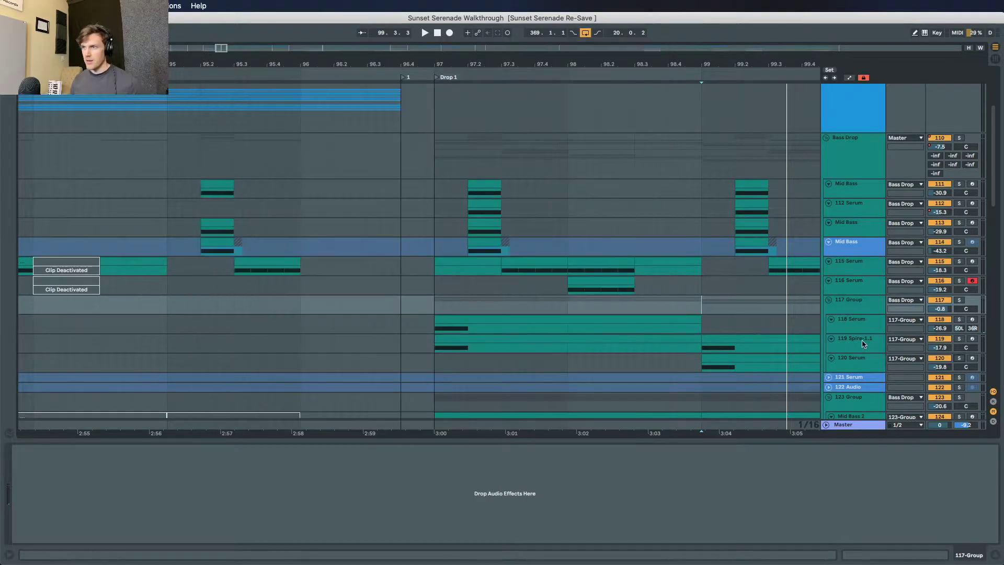
click(871, 362)
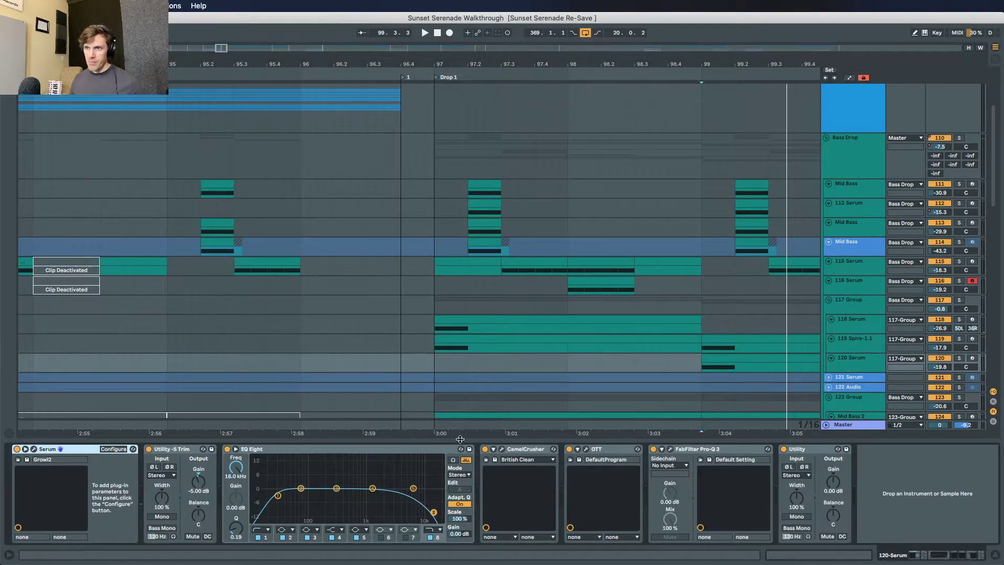
click(501, 448)
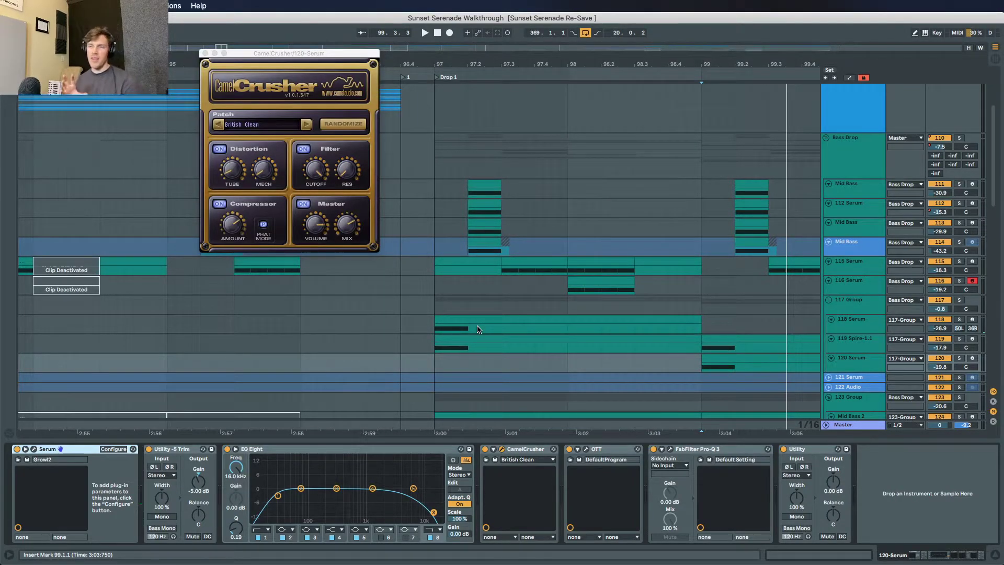
click(207, 54)
click(586, 449)
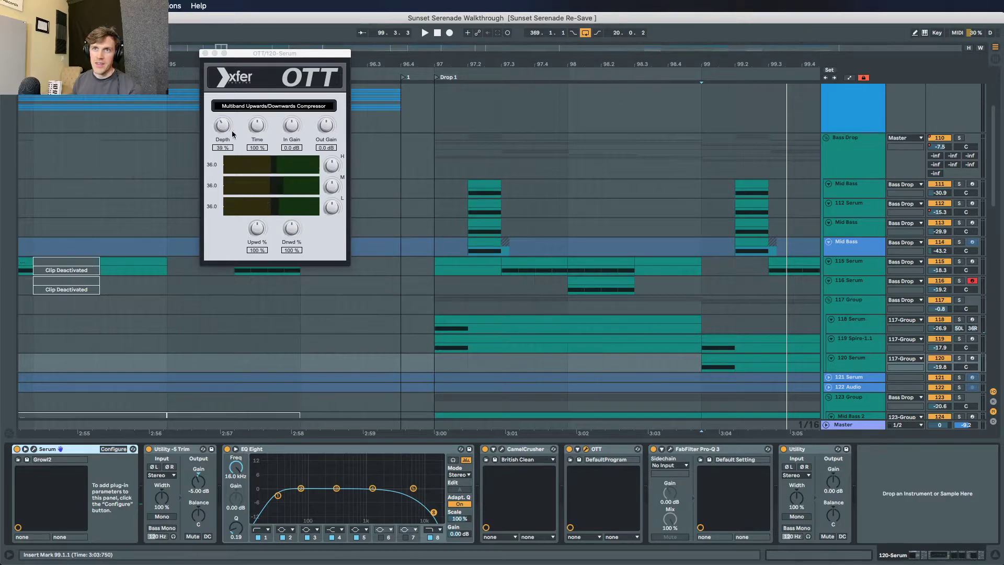
click(205, 53)
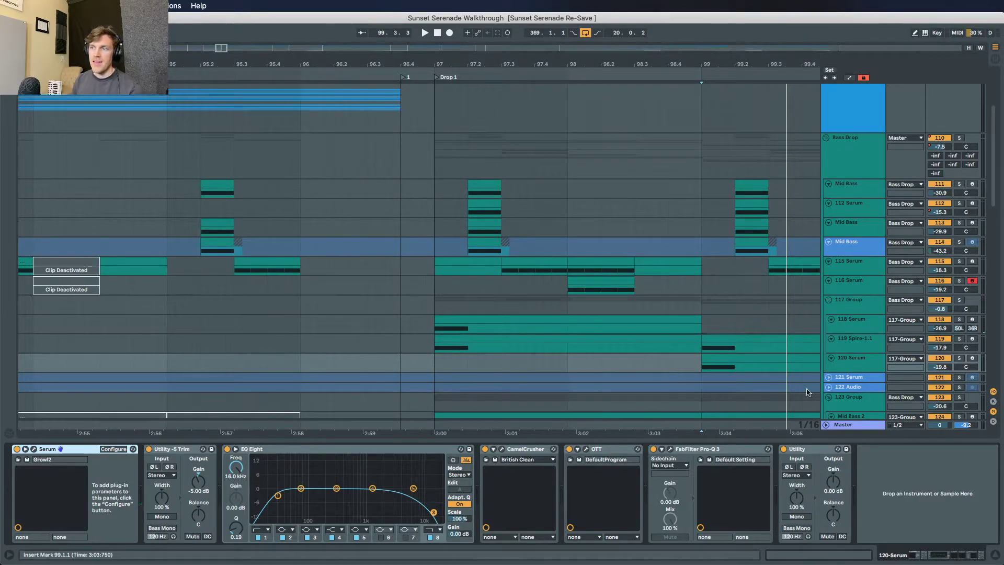
click(858, 328)
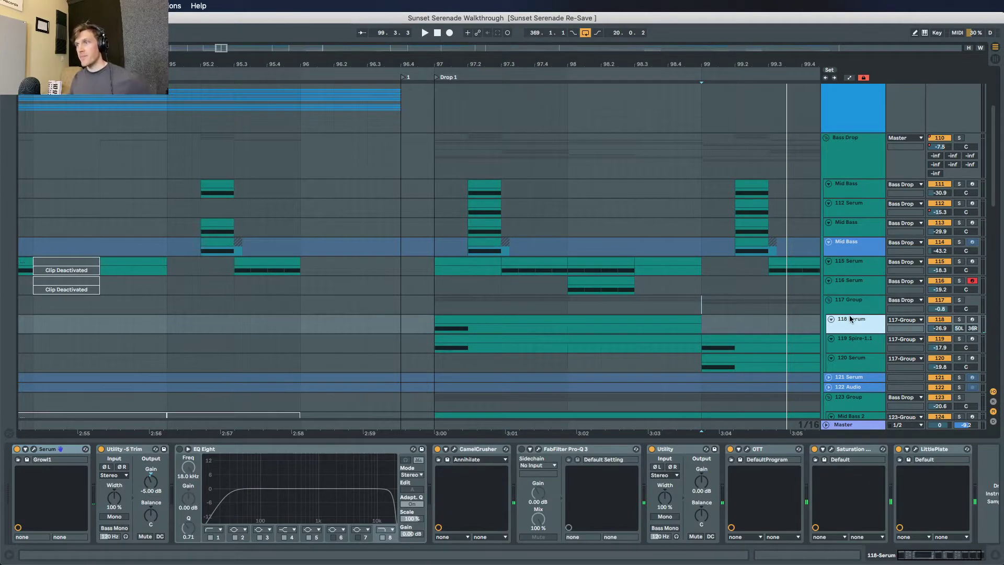
Step: Open and close 118 Serum's LittlePlate reverb, then select 117 Group at 97.1.1
click(916, 450)
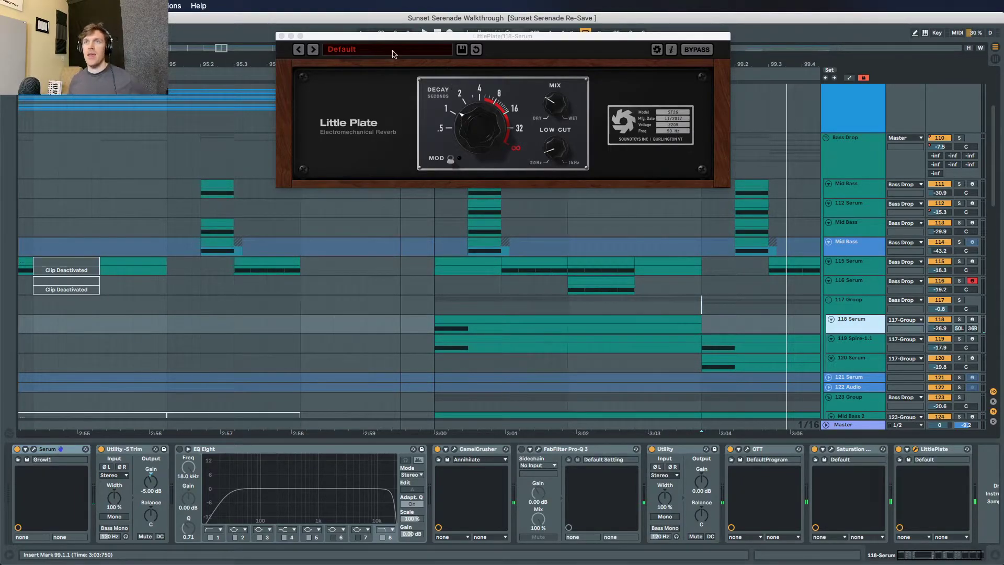
click(281, 37)
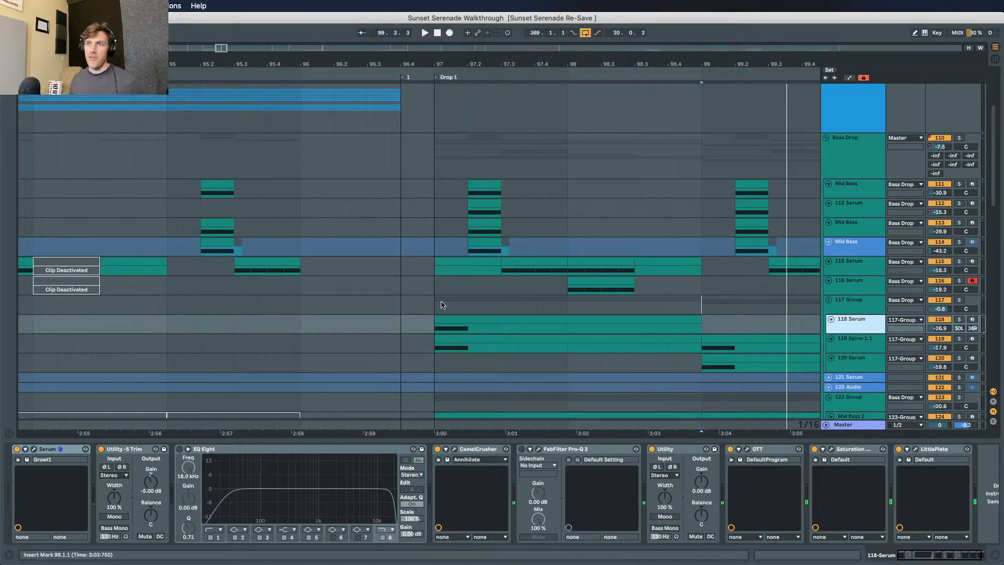
click(440, 305)
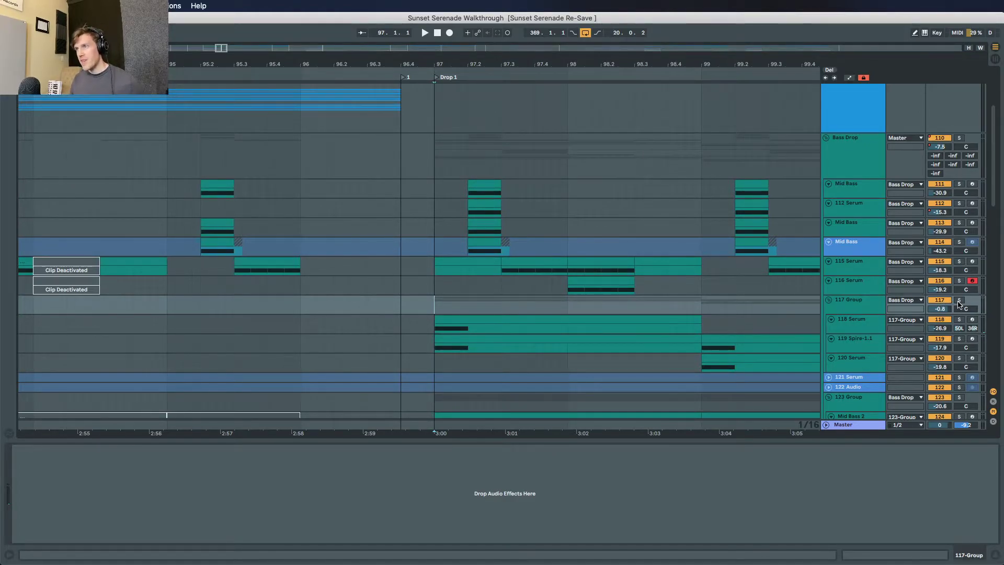
Step: Solo 117 Group and mid bass tracks 111–114, then briefly play the drop from Bass Drop
click(960, 301)
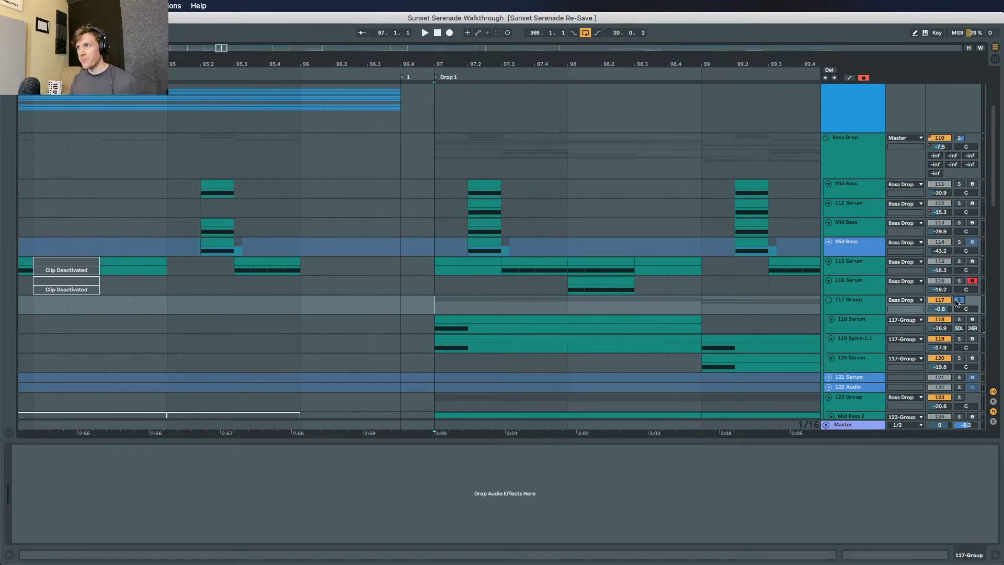
click(871, 187)
shift+click(870, 240)
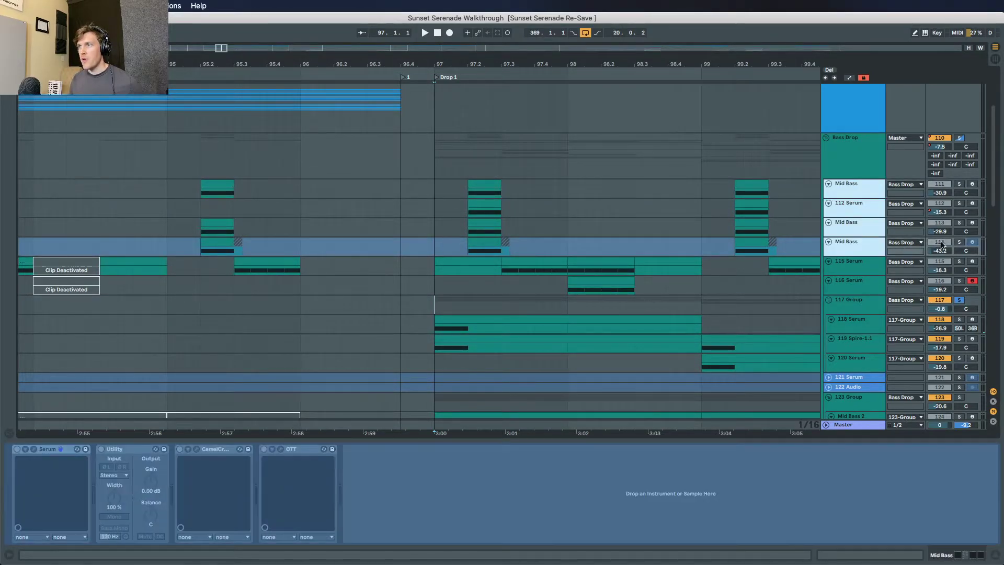
click(959, 242)
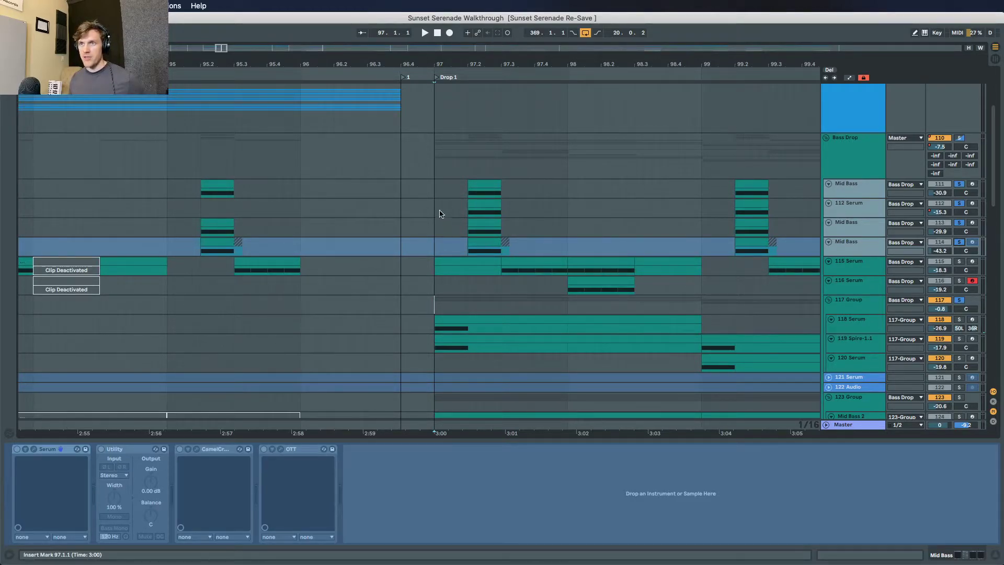
click(436, 172)
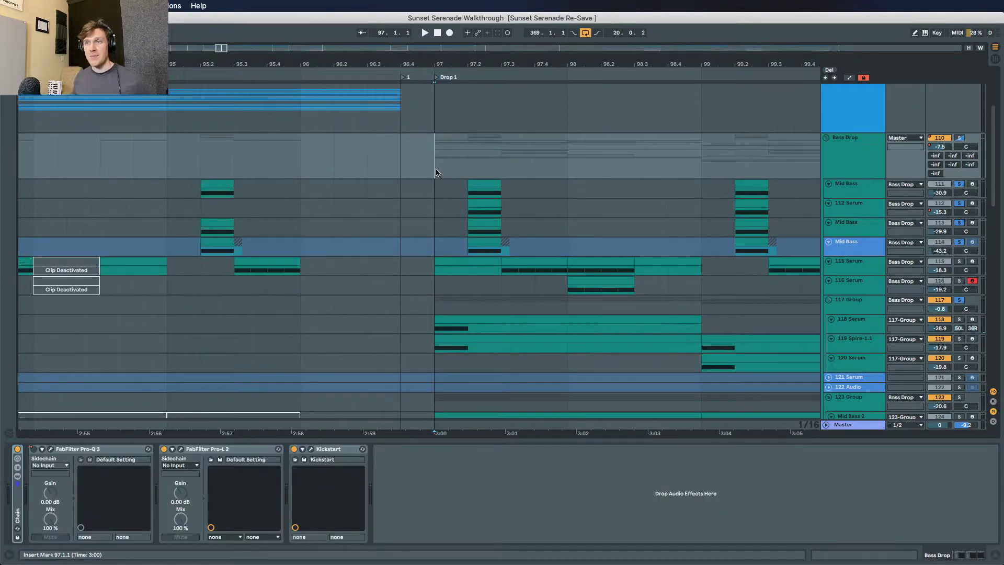
key(space)
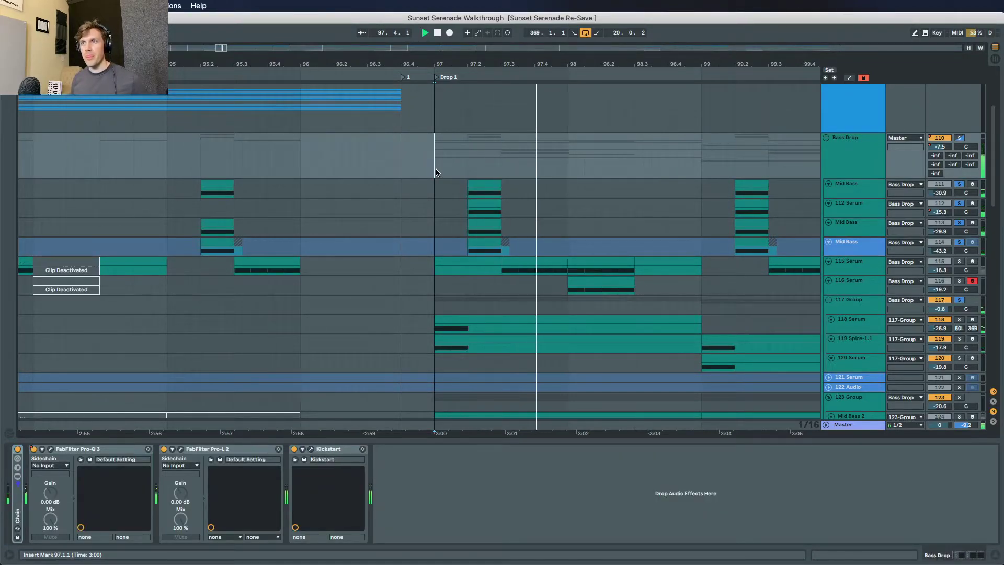
key(space)
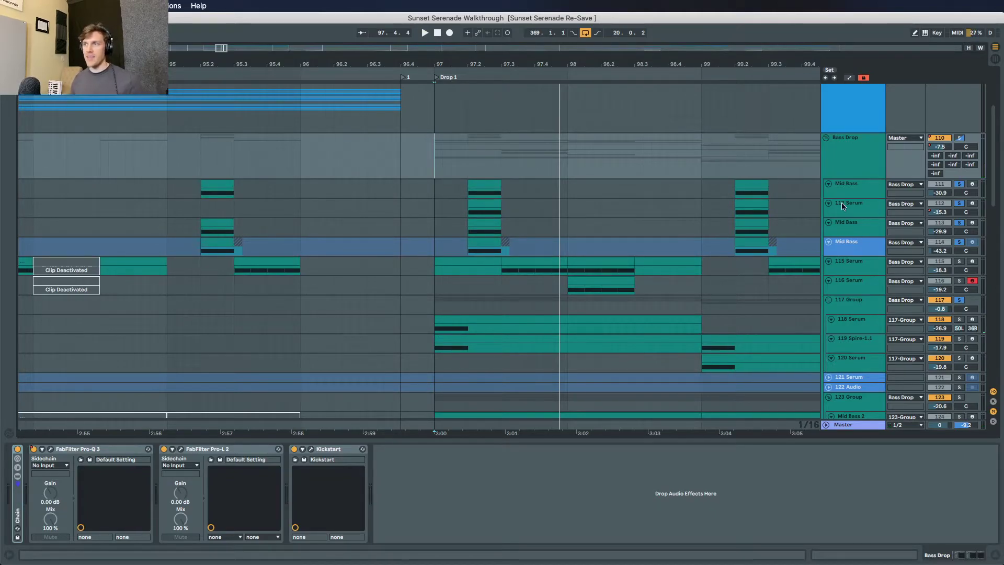
Step: Step through the mid bass tracks 111–114 to view 113 Mid Bass's Serum chain
click(857, 233)
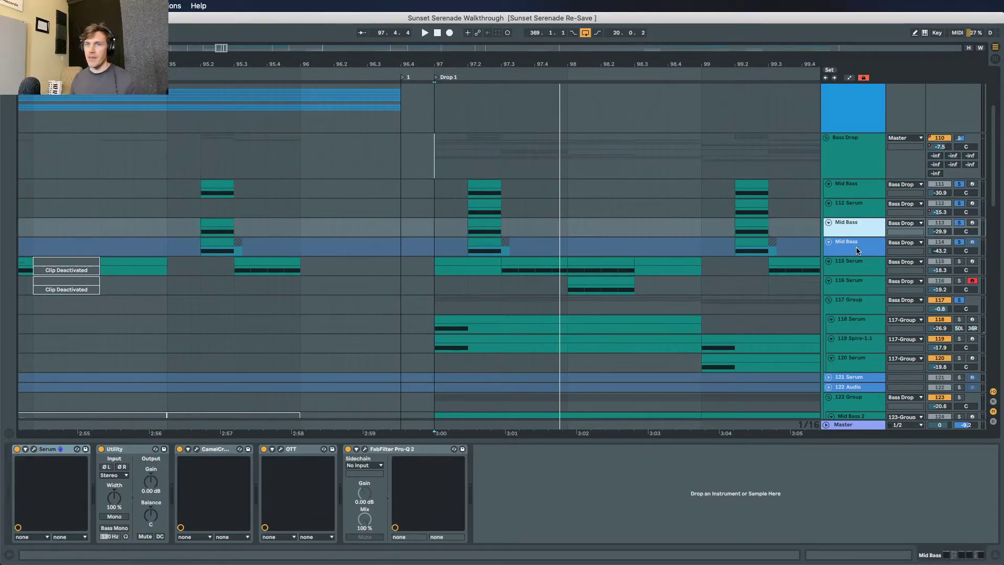
click(858, 251)
click(857, 228)
click(858, 209)
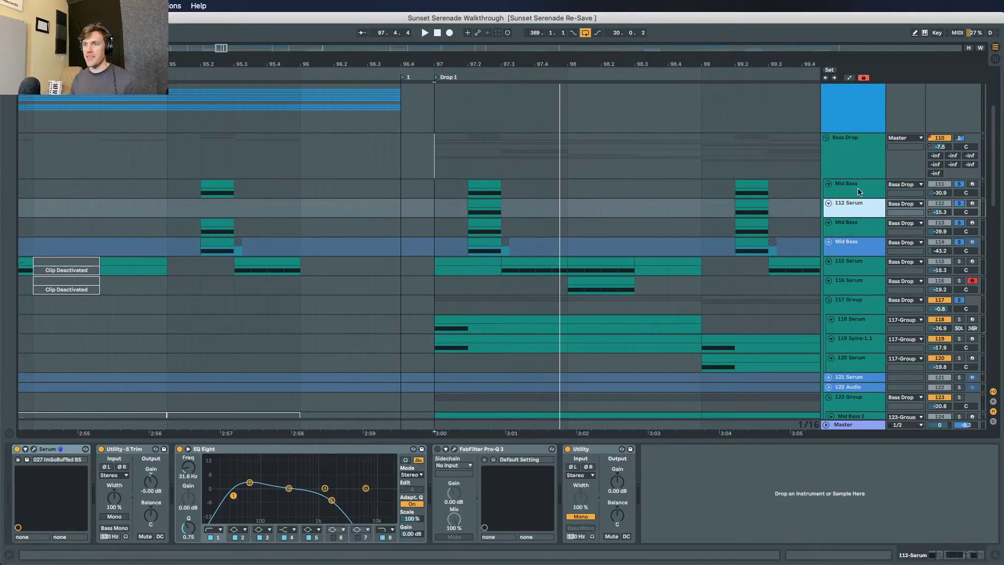
click(859, 186)
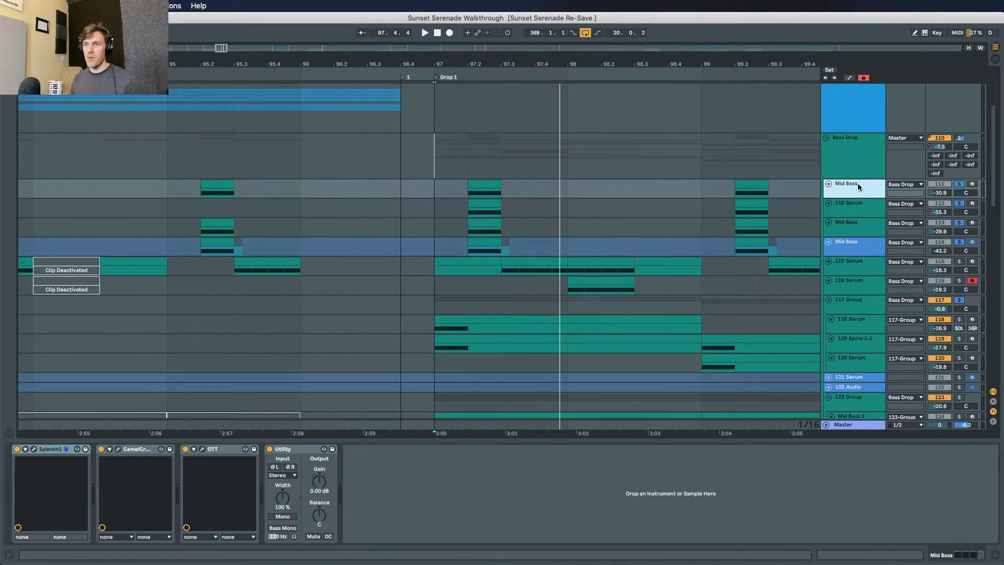
click(878, 213)
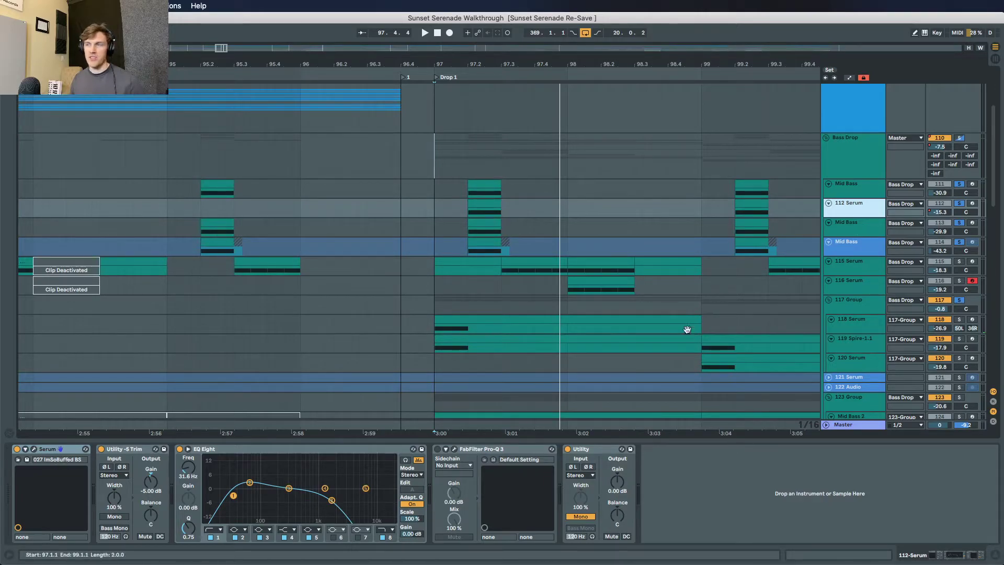
key(Down)
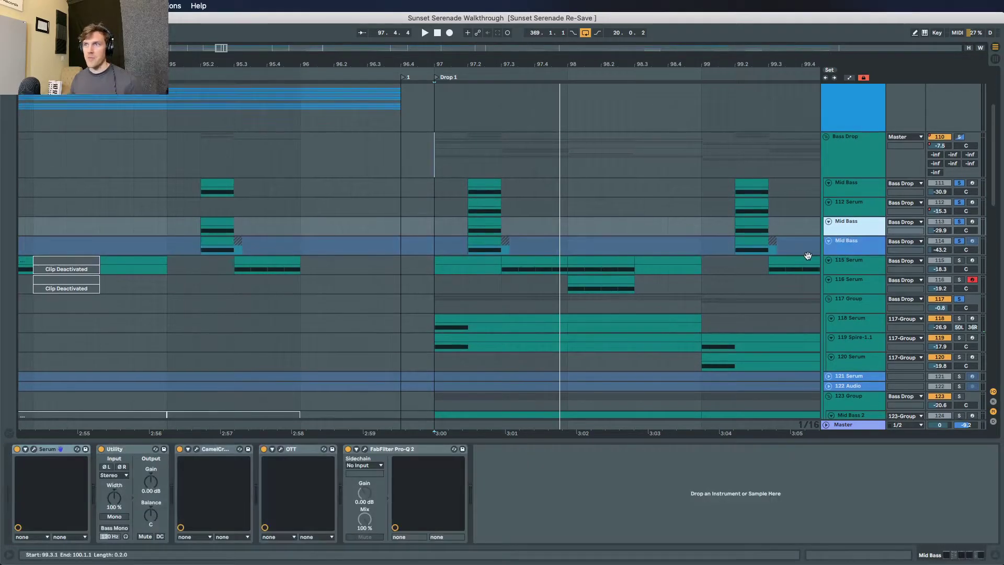
Step: Select the Mid Bass 2 track and open its Serum editor with the Psy 1 patch
scroll(808, 256, down, 4)
drag(469, 194, 436, 194)
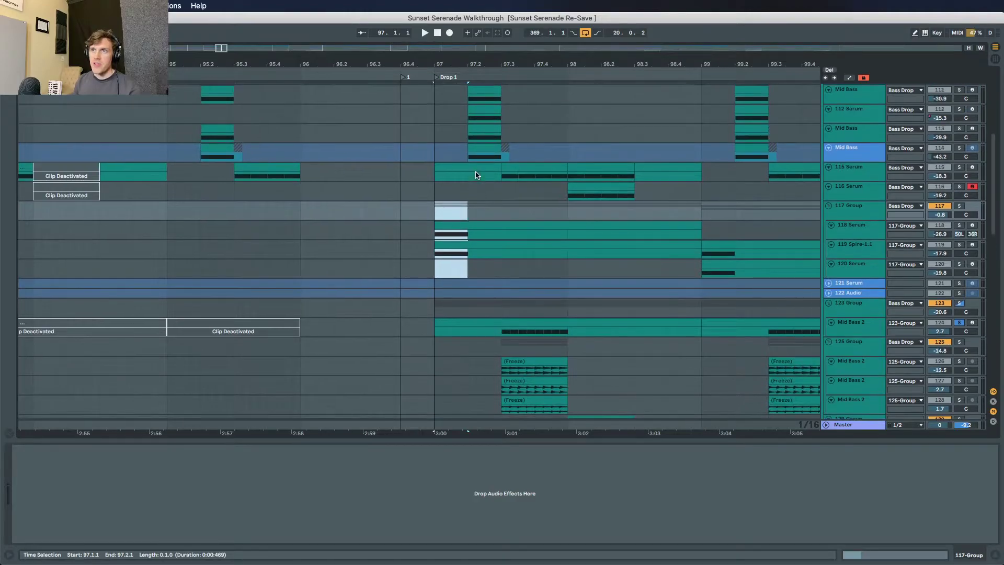
scroll(470, 199, up, 1)
scroll(507, 204, down, 1)
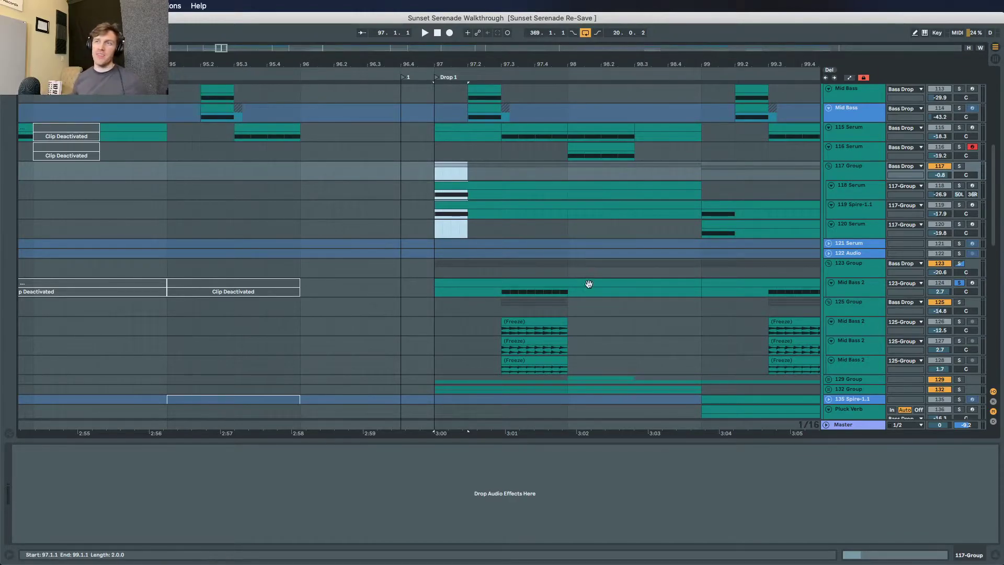
scroll(584, 279, down, 1)
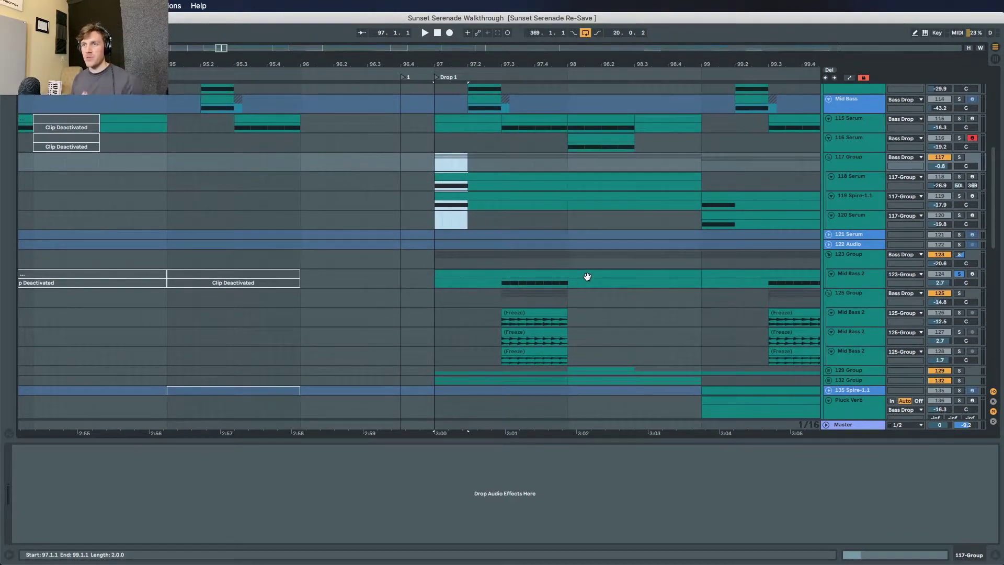
click(842, 284)
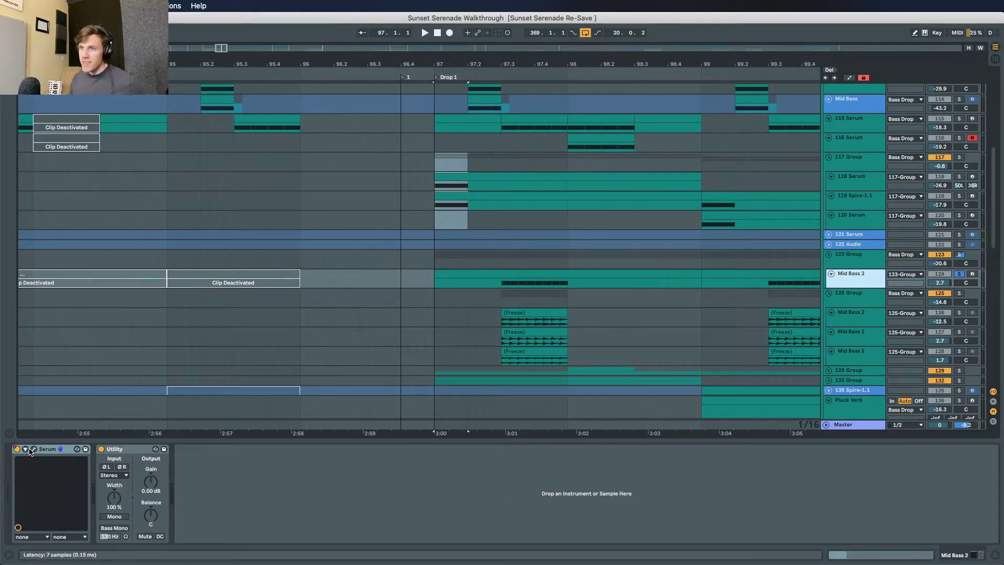
click(46, 450)
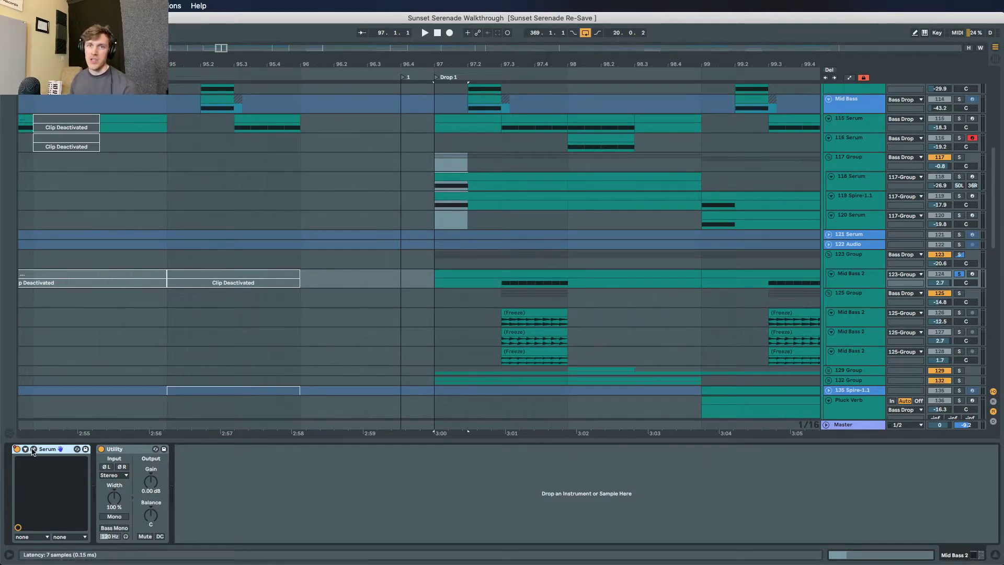
click(33, 449)
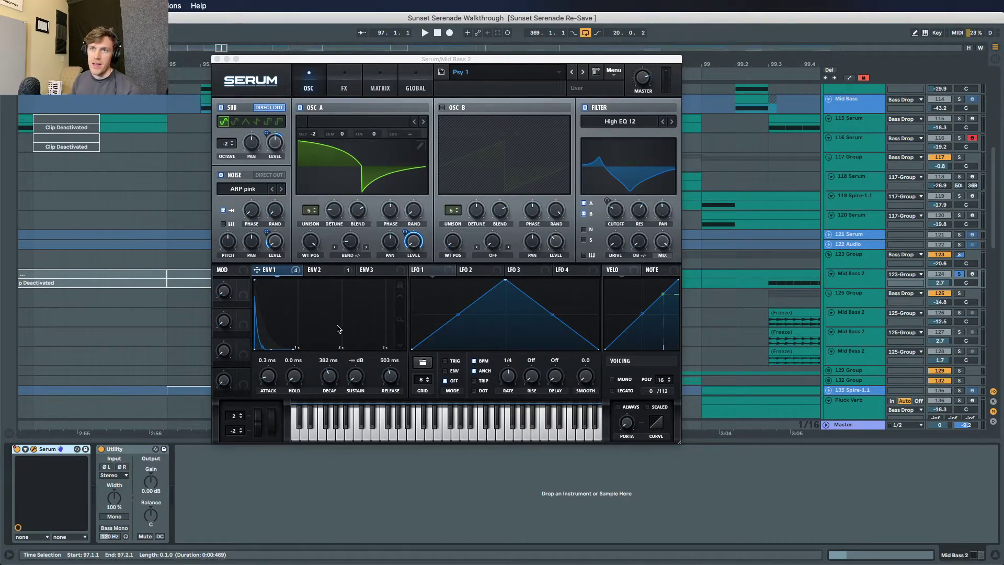
Step: Nudge Mid Bass 2's Serum Env 1 decay slightly longer, to 389 ms
right_click(273, 272)
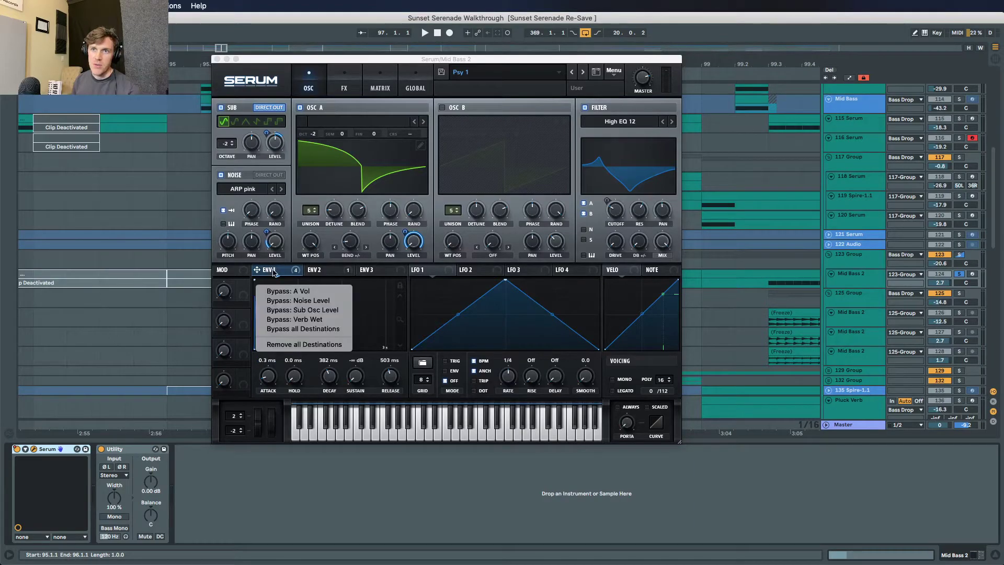
click(276, 273)
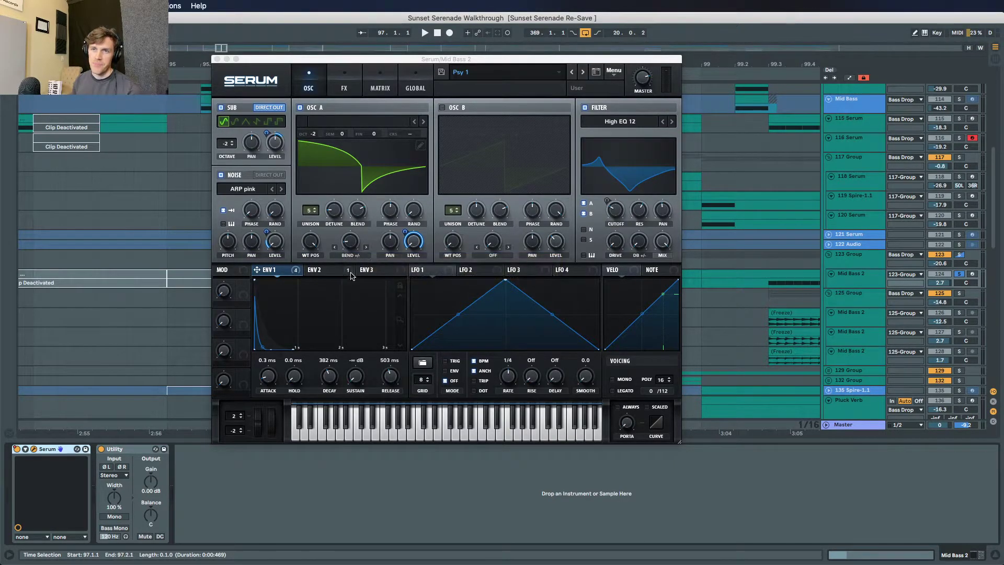
drag(326, 375, 328, 375)
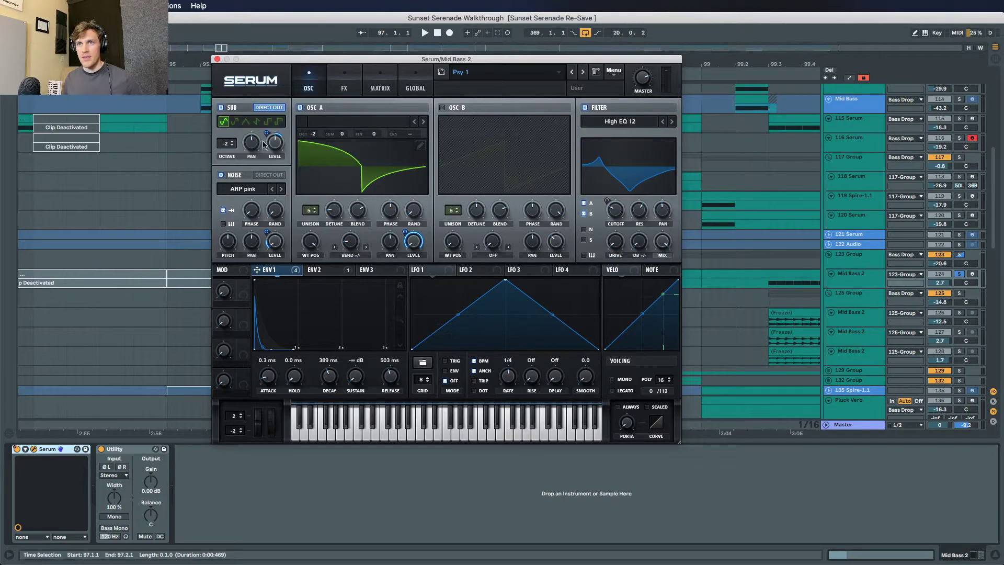
Step: Close Serum and play the drop at 97.3 with the Mid Bass 2 and 125 Group tracks selected
click(217, 60)
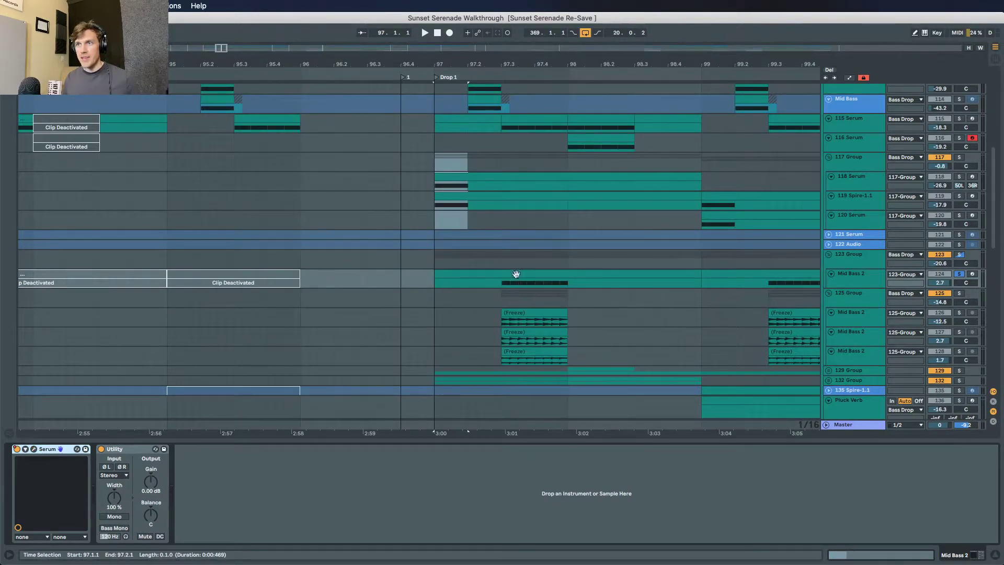
click(502, 261)
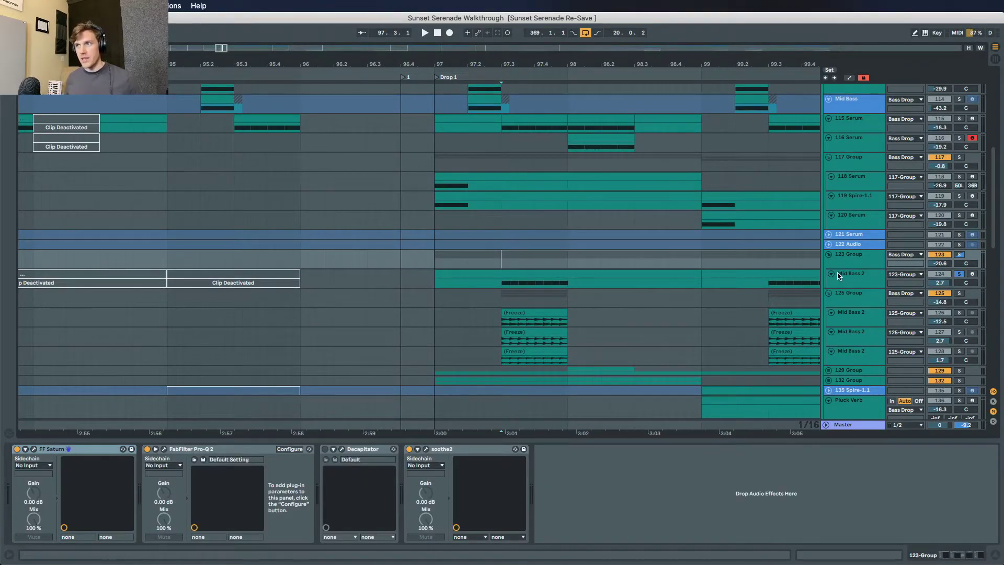
click(850, 280)
key(space)
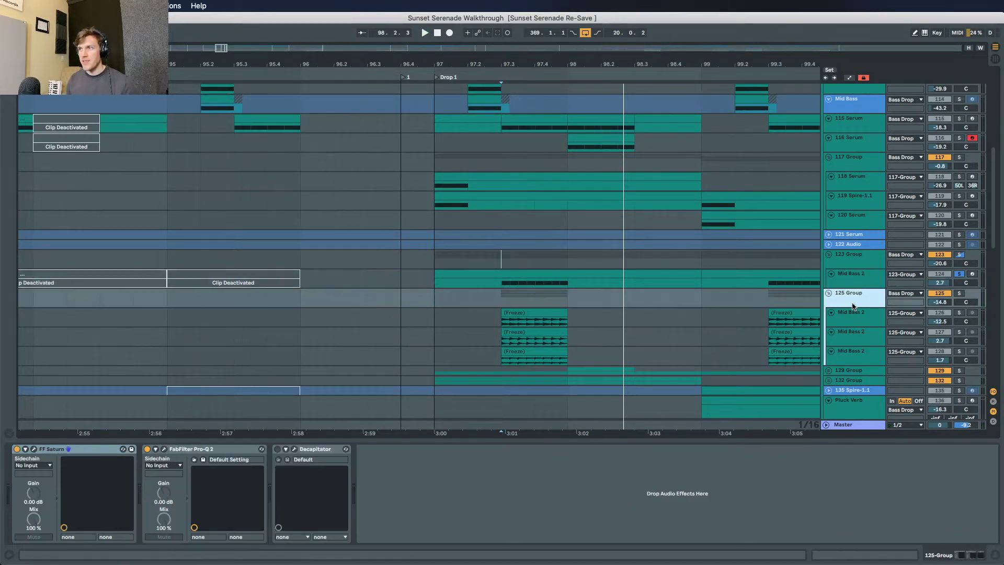
click(856, 305)
Step: Solo Mid Bass 2 tracks 126, 127 and 128 in turn while playing from 97.3
click(959, 314)
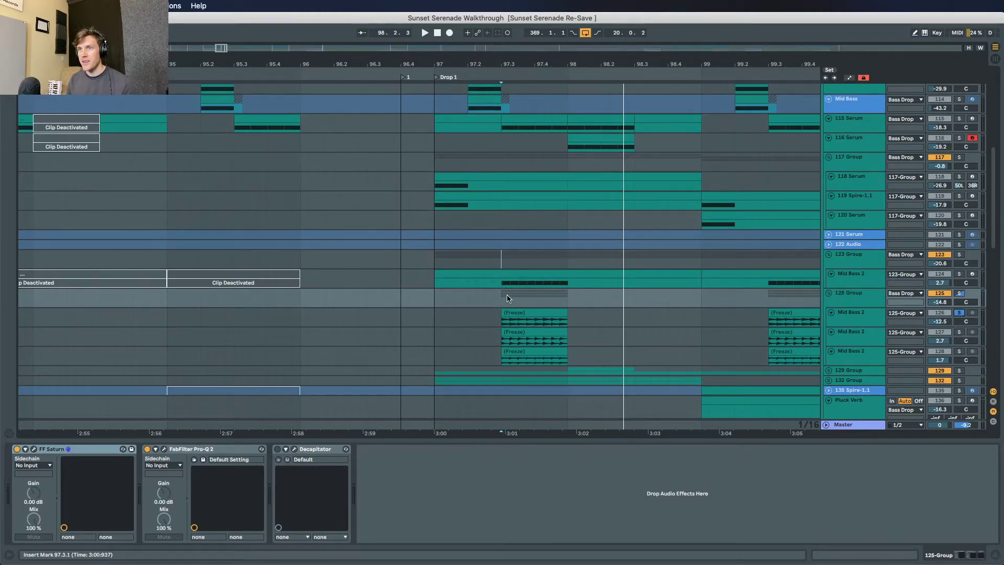
key(space)
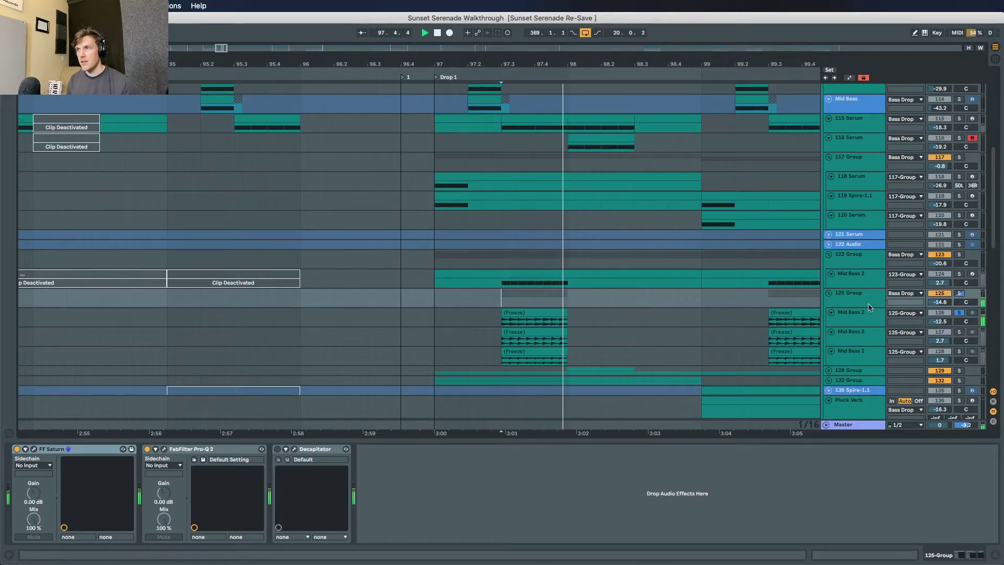
click(959, 331)
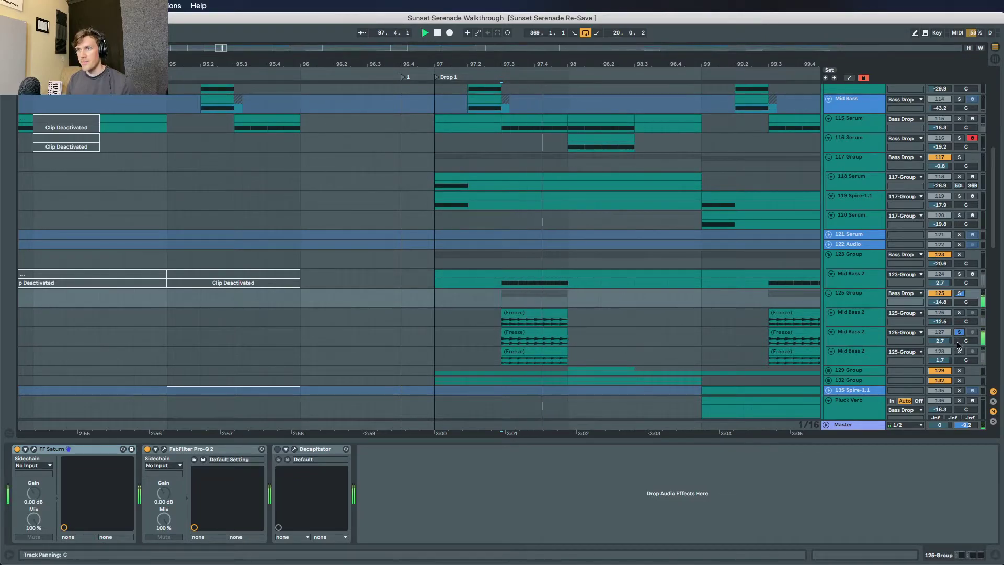
click(961, 351)
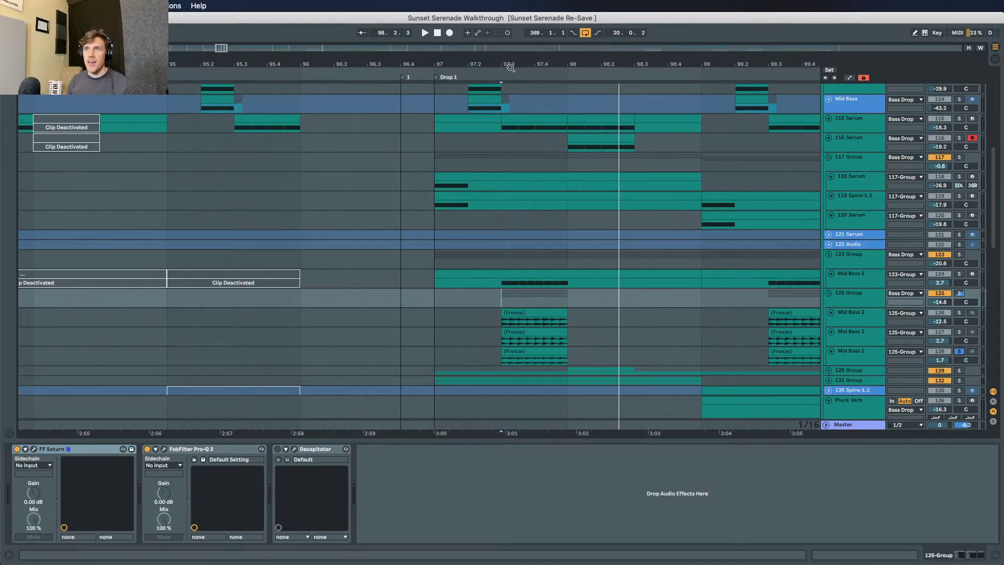
Step: Zoom in at beat 97.3 and heighten both Mid Bass 2 tracks to show their frozen waveforms
click(510, 66)
key(plus)
key(plus)
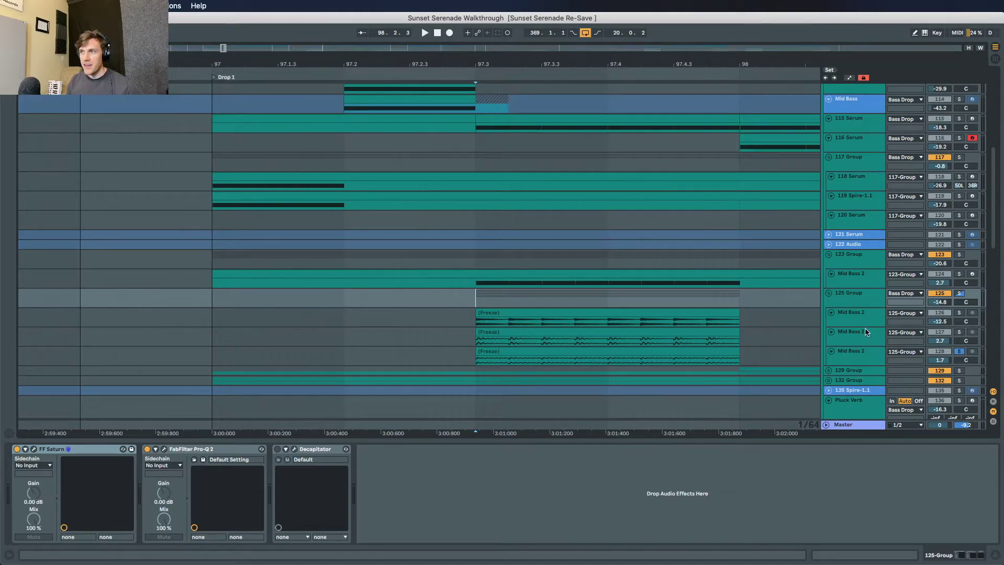
drag(865, 327, 867, 415)
scroll(867, 366, down, 5)
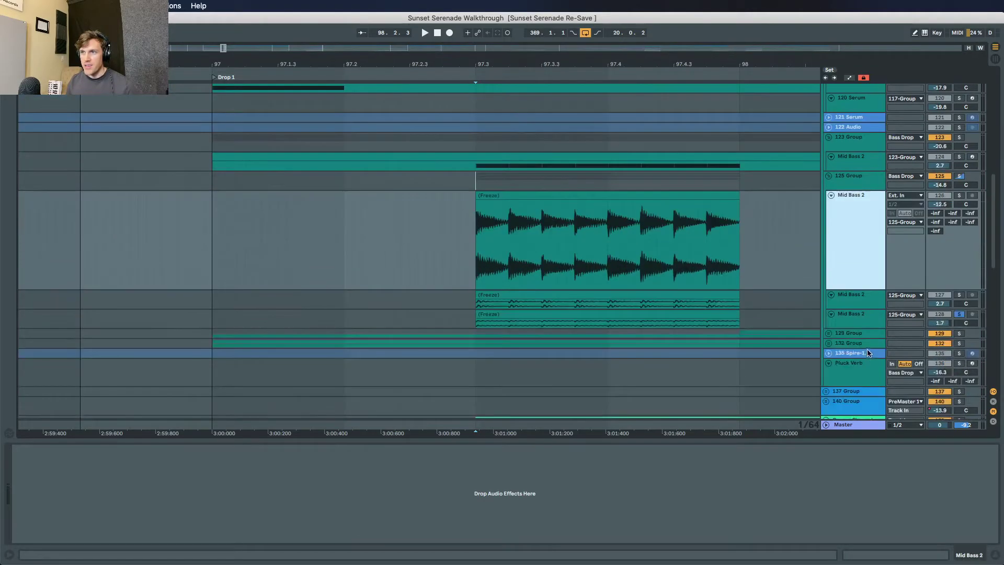
drag(866, 310, 867, 416)
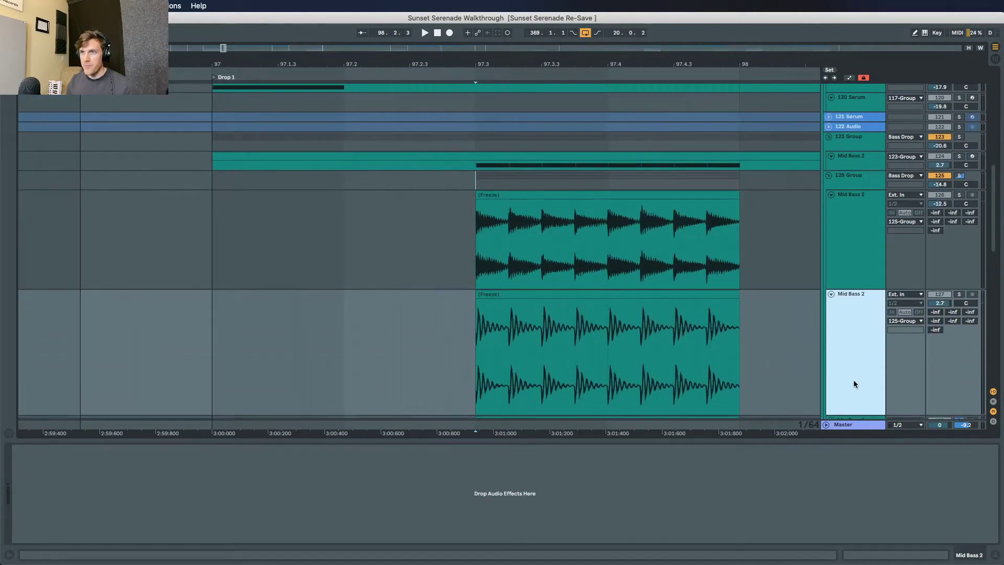
scroll(700, 289, down, 3)
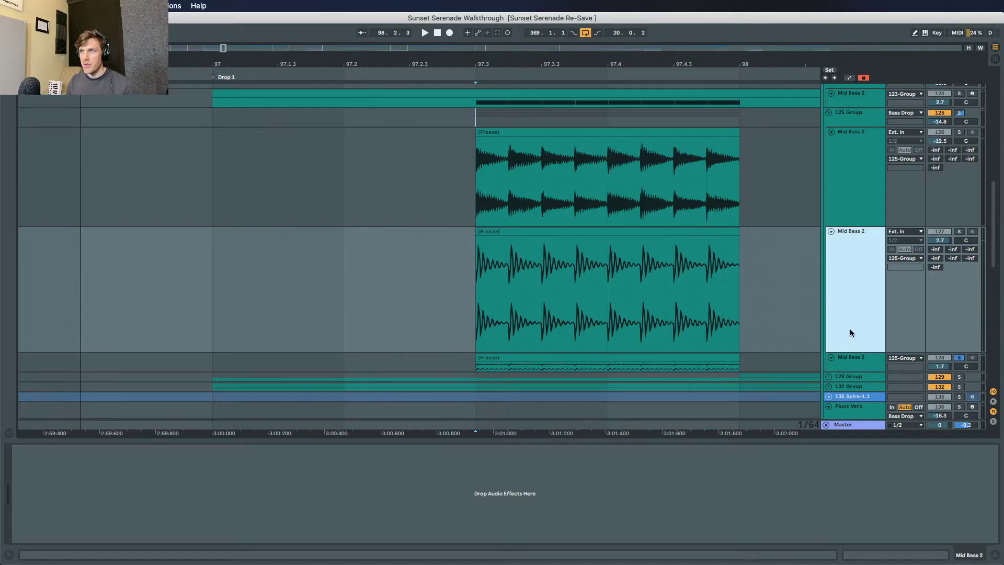
Step: Shrink both Mid Bass 2 tracks to normal height and zoom back out over the drop
drag(854, 352, 861, 277)
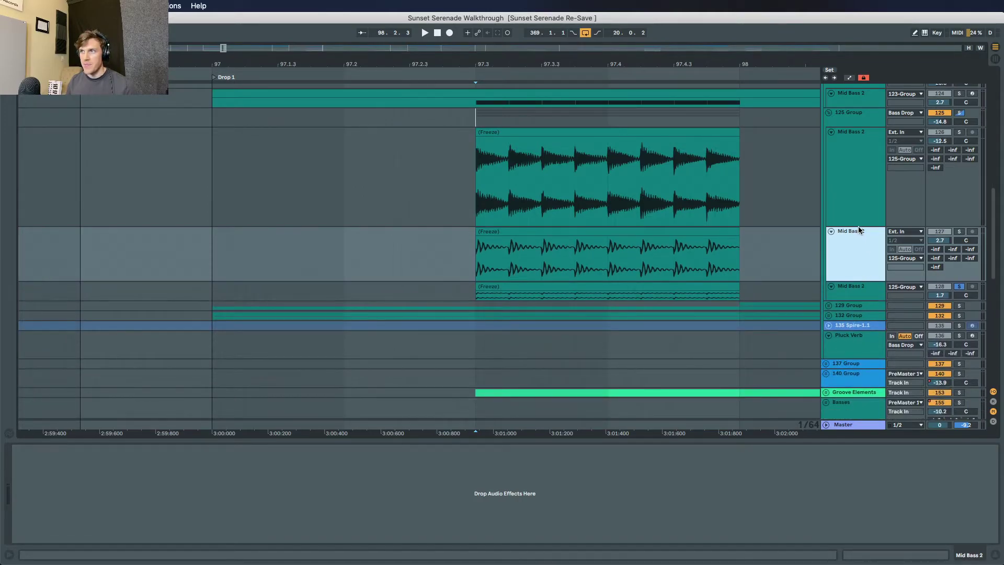
click(860, 202)
drag(860, 217, 859, 174)
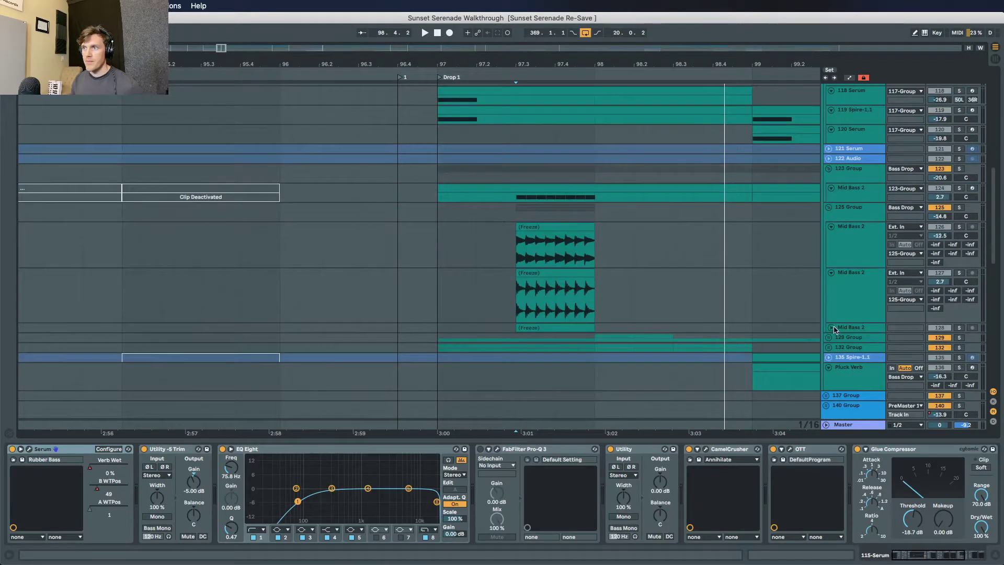
scroll(794, 330, down, 1)
scroll(787, 314, up, 3)
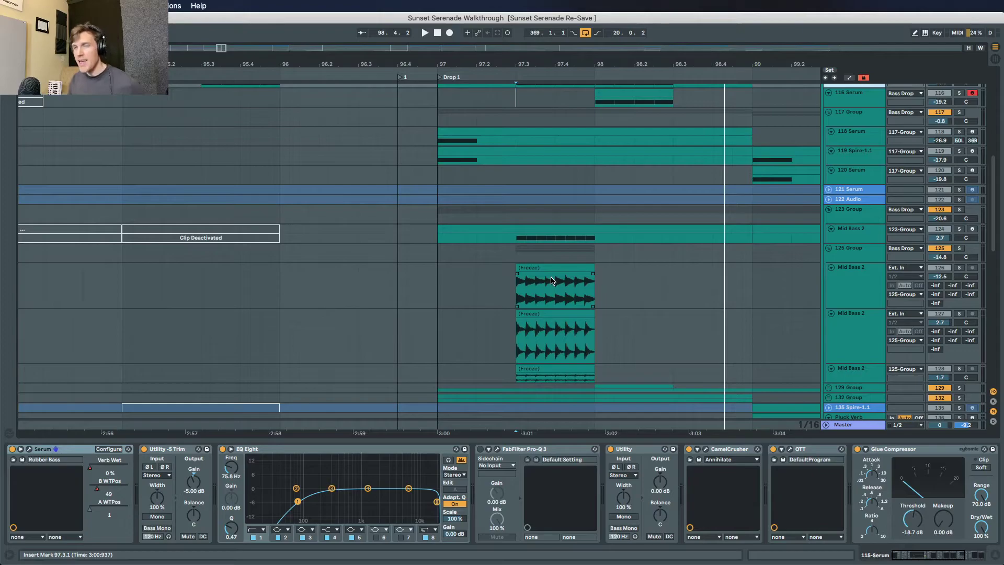
scroll(551, 280, up, 1)
scroll(551, 278, up, 6)
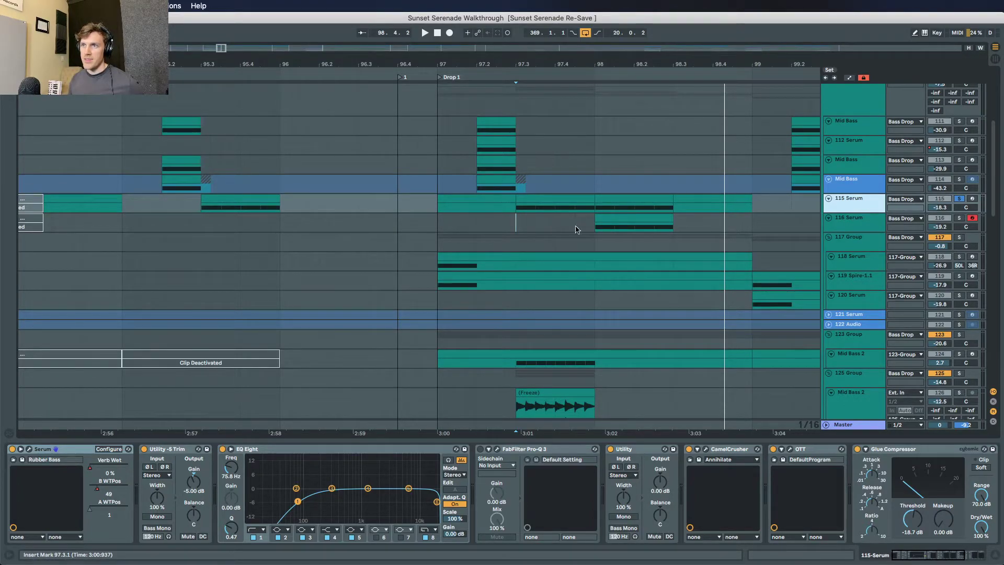
Step: Show the 116 Serum layer's effects, then the 115 Serum Rubber Bass chain
click(841, 228)
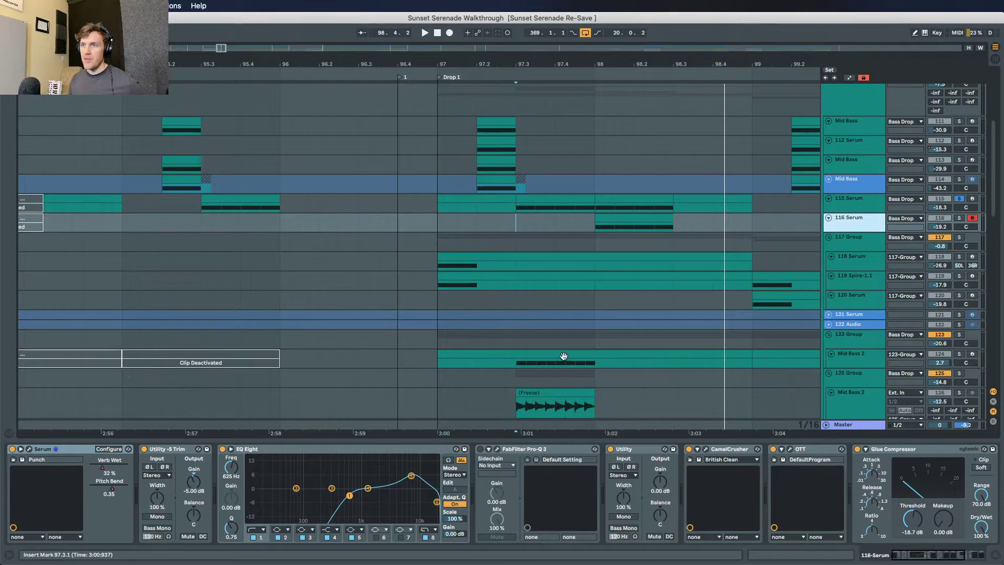
scroll(549, 335, down, 4)
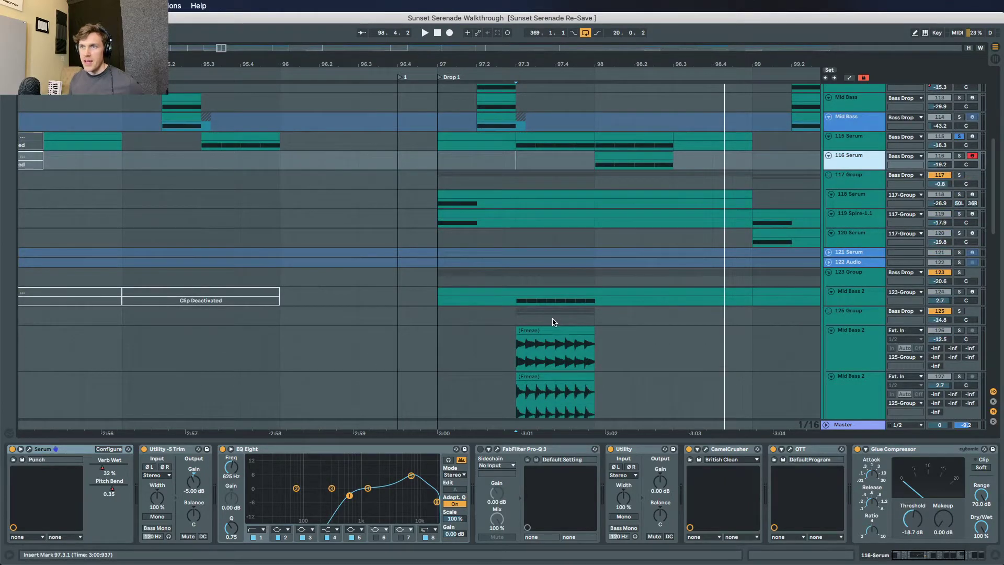
scroll(547, 306, up, 2)
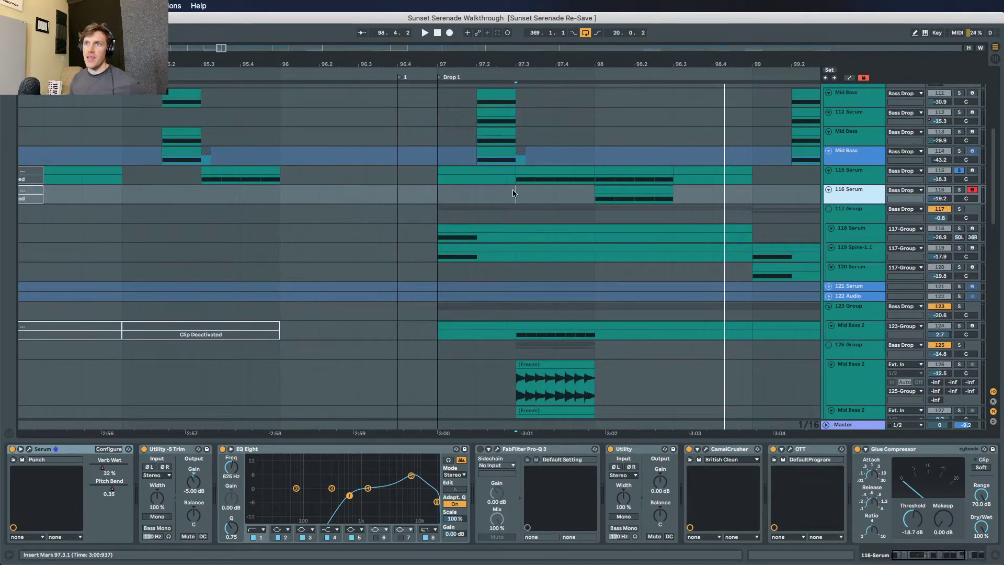
click(865, 181)
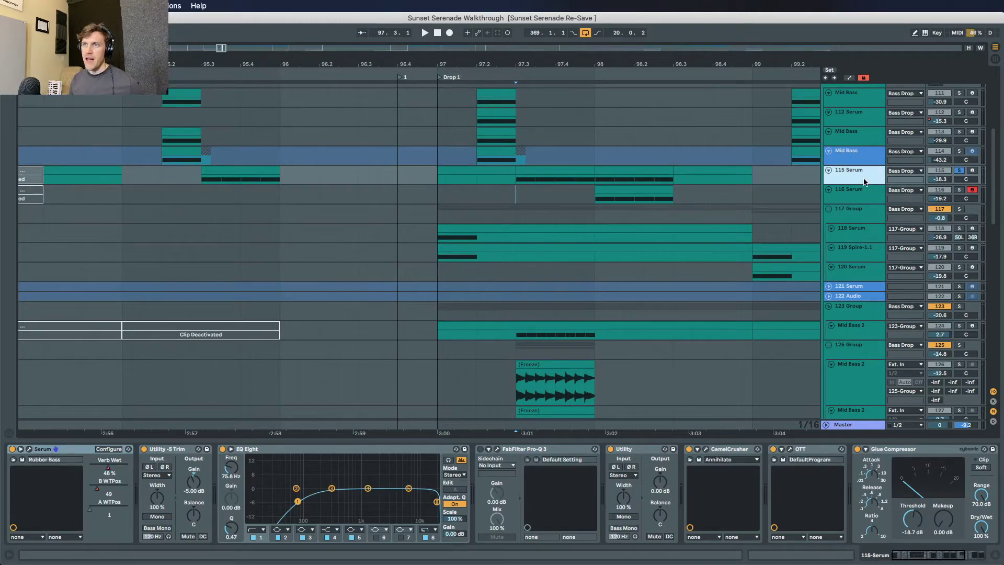
Step: Play the drop briefly from the marked position and stop it
key(space)
scroll(861, 182, up, 7)
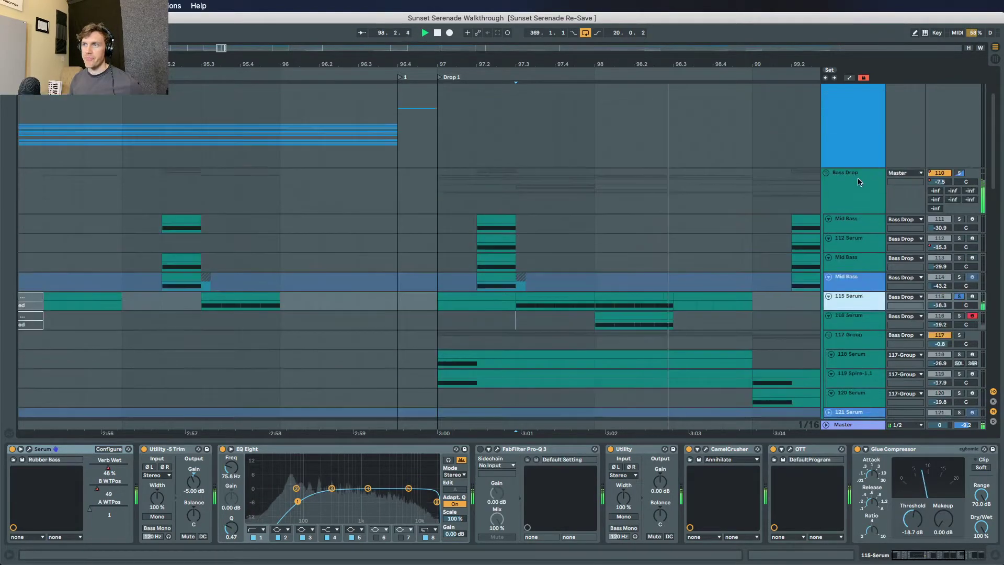
key(space)
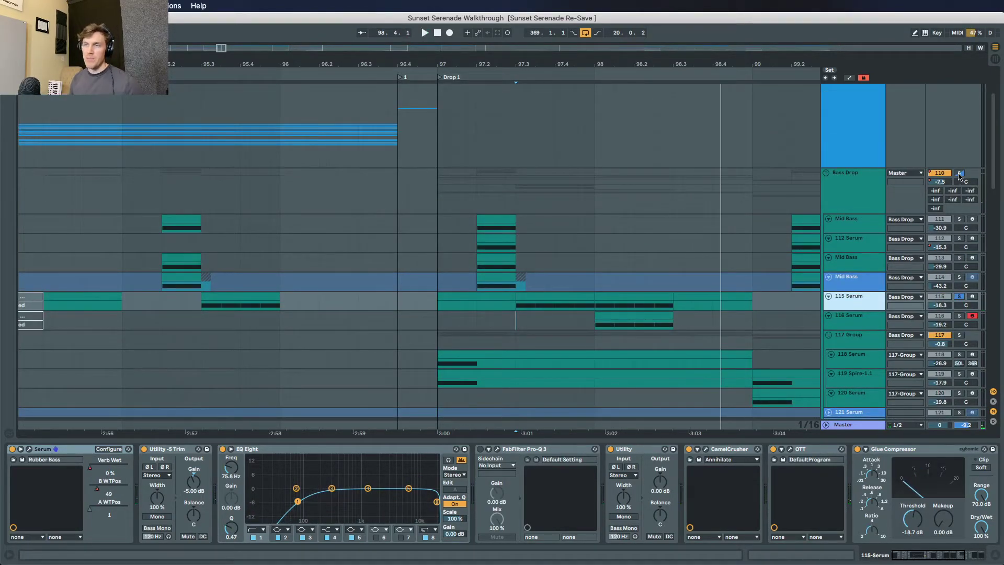
Step: Solo the Bass Drop group, play it from bar 97, then reselect 115 Serum
click(960, 173)
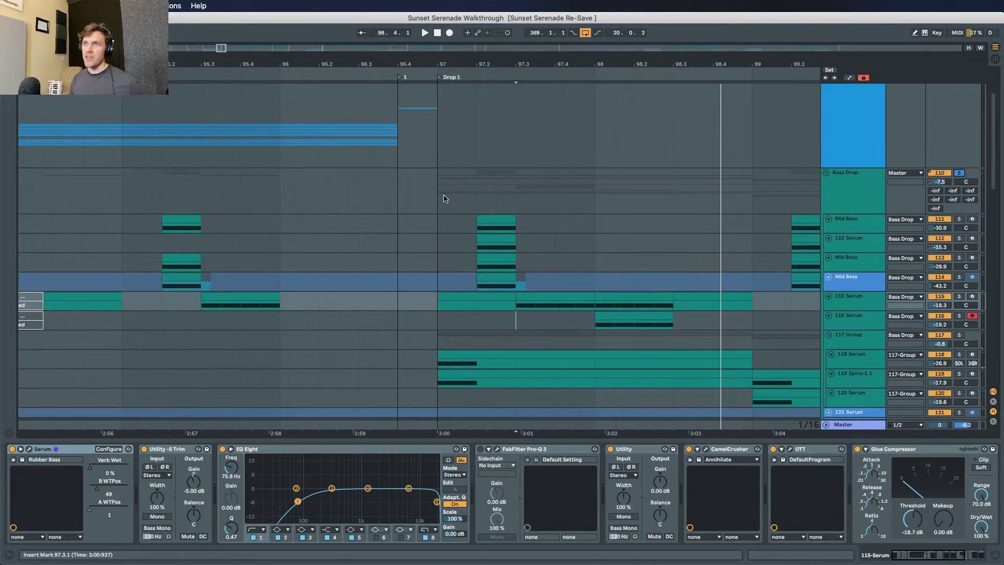
click(441, 199)
key(space)
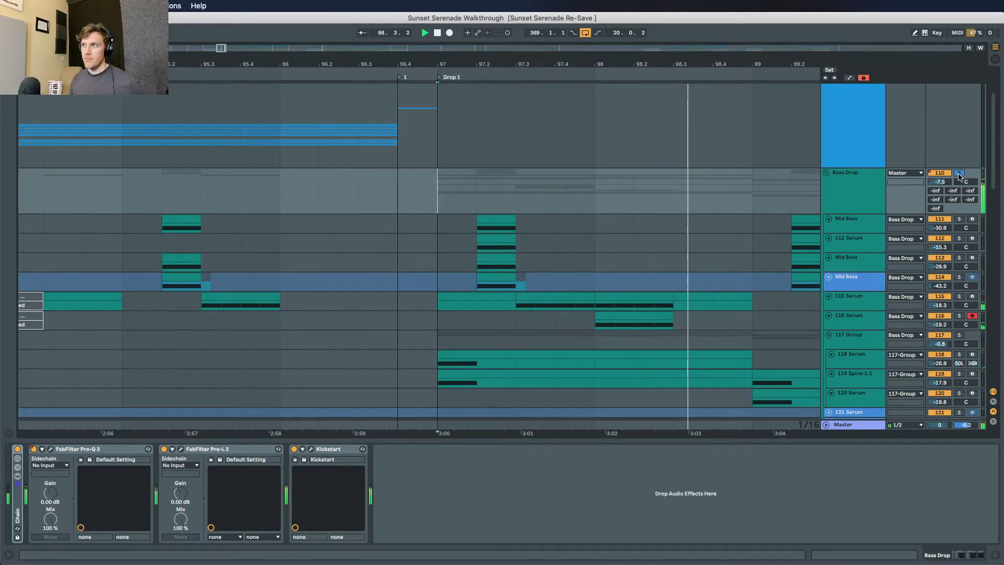
key(space)
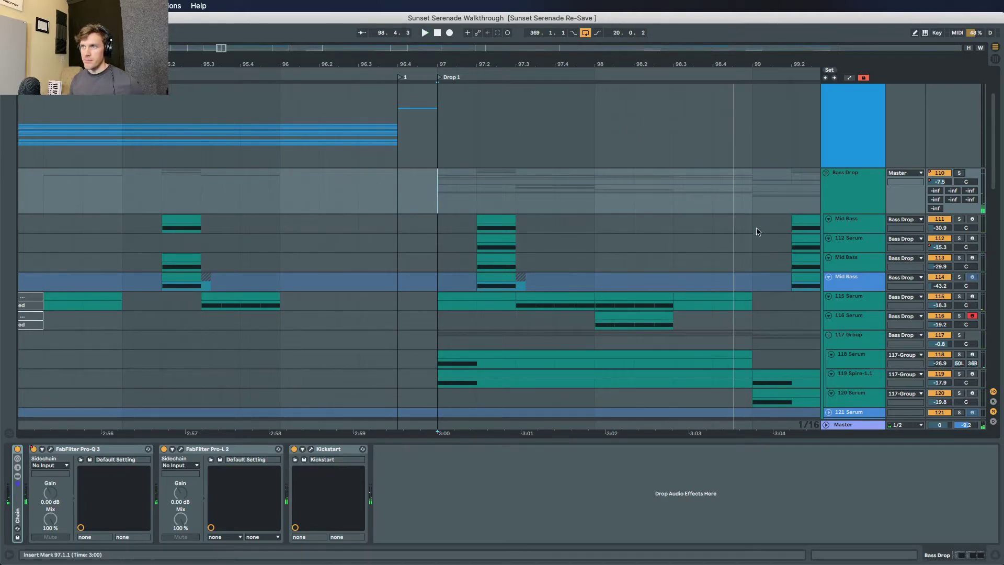
click(854, 299)
Step: Select beats 97.3 to 98.3 on the 116 Serum layer
scroll(581, 297, down, 1)
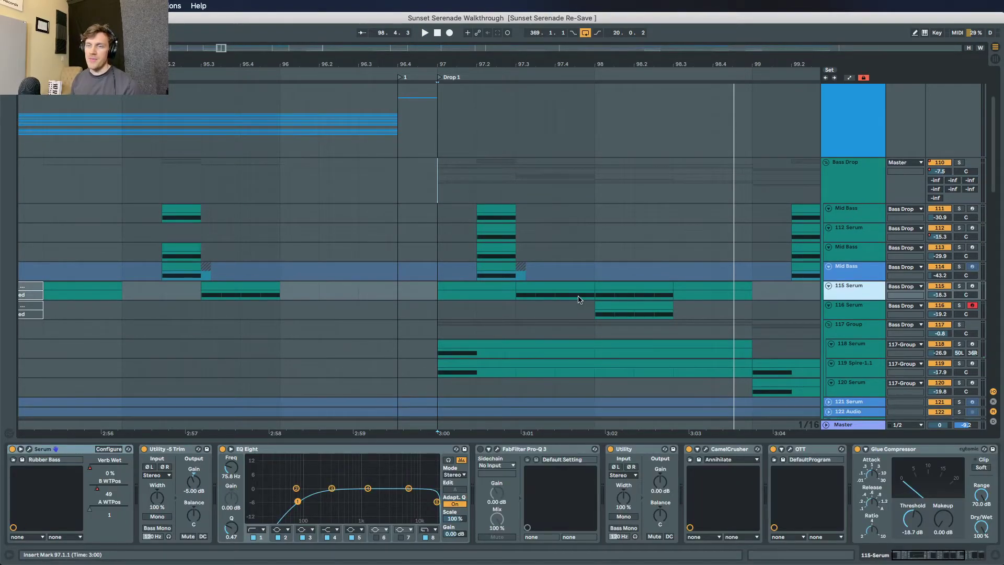
scroll(537, 297, down, 5)
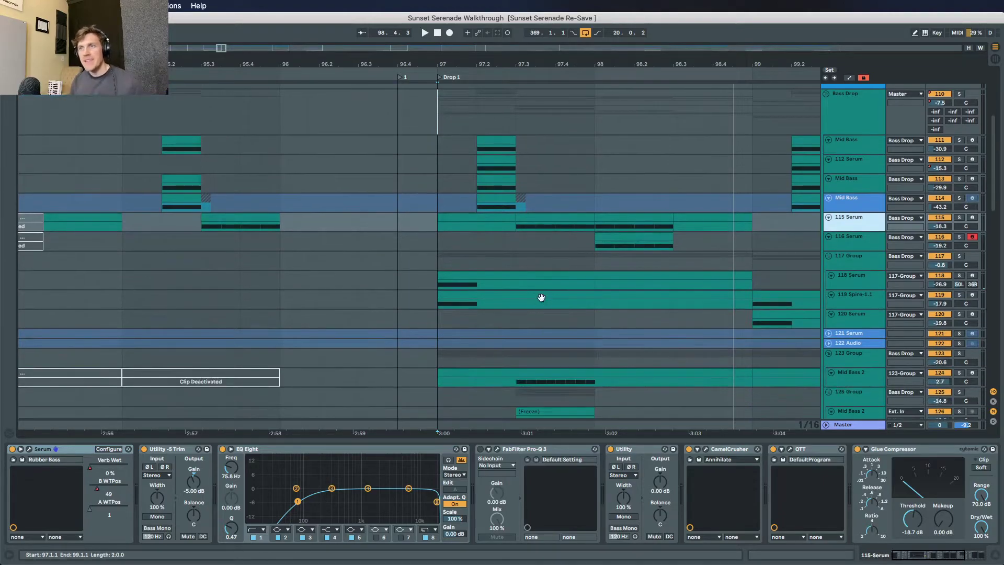
drag(516, 194, 673, 194)
Step: Unfold 129 Group to reveal Spire-1.1 tracks 130 and 131, folding 130 to one row
scroll(674, 204, down, 2)
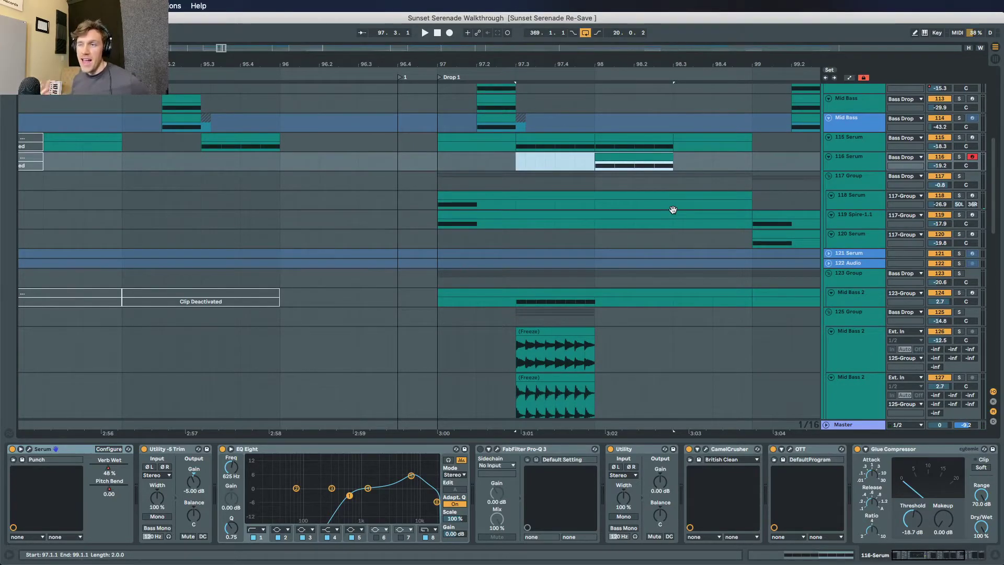
scroll(673, 210, down, 1)
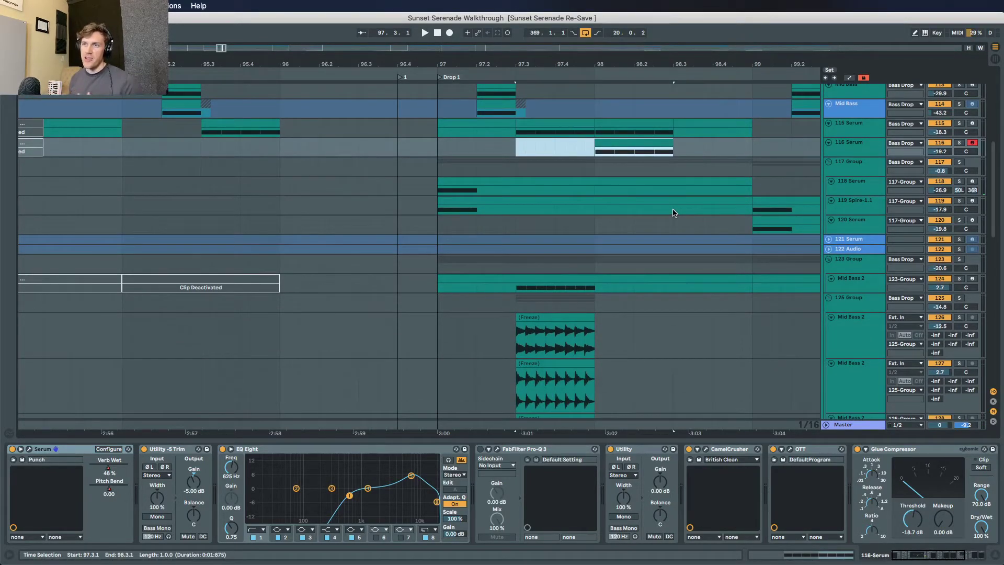
scroll(584, 289, down, 5)
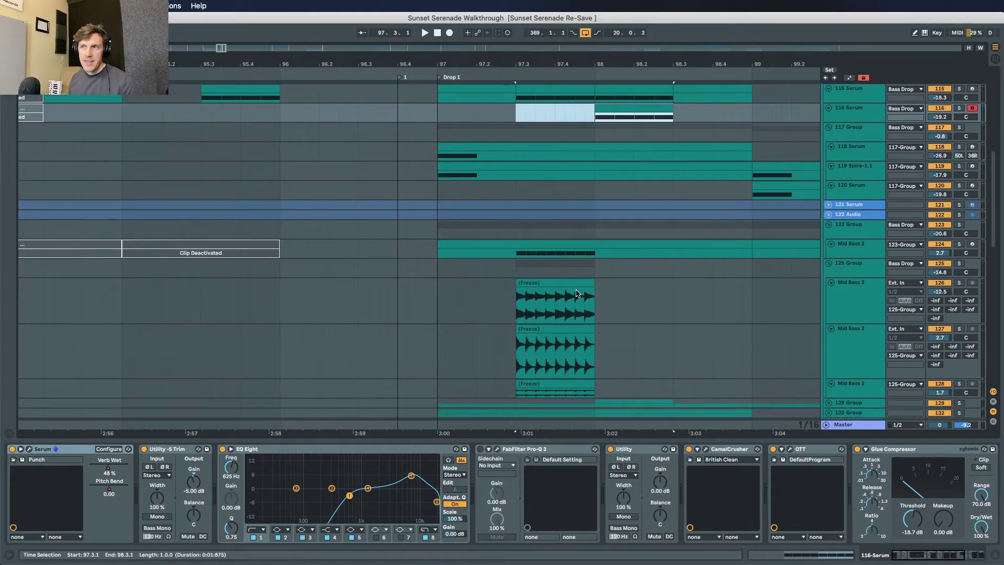
scroll(713, 321, down, 1)
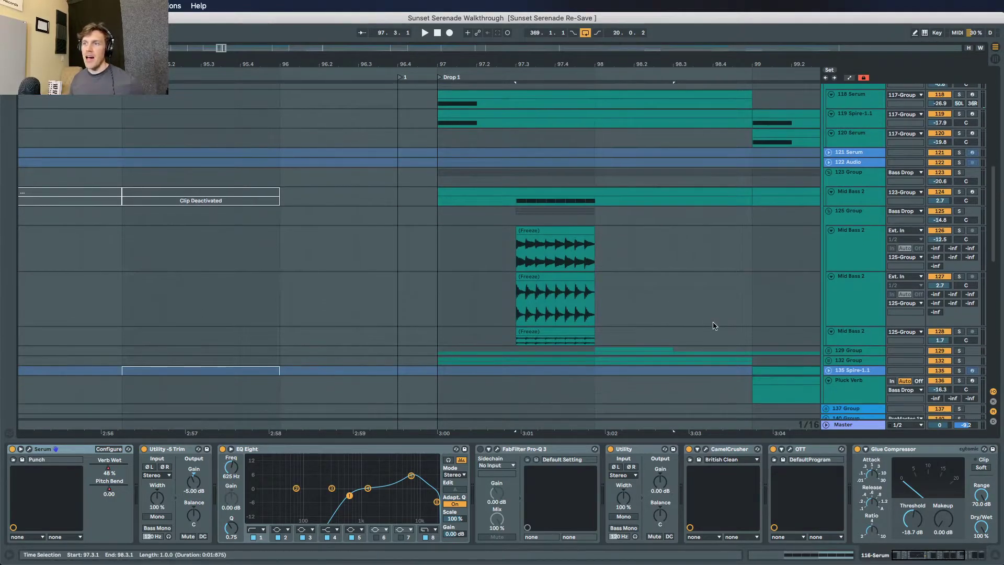
click(830, 349)
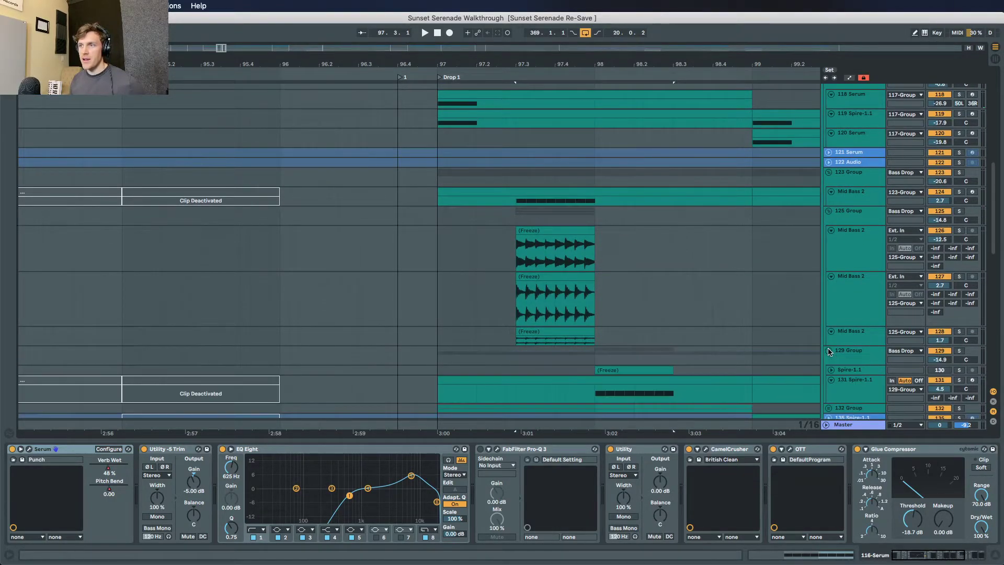
scroll(831, 348, down, 3)
click(831, 331)
click(831, 332)
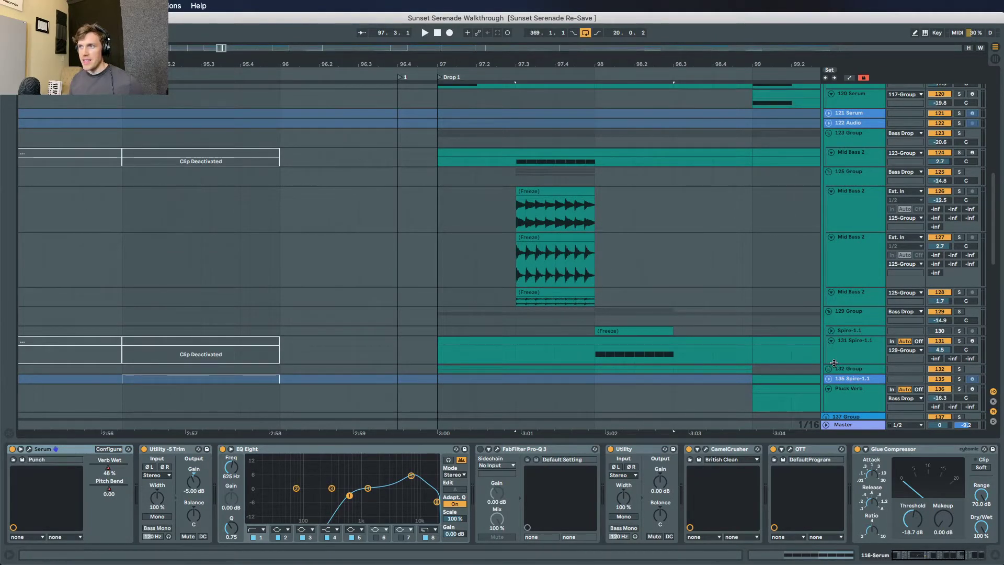
Step: Solo 131 Spire-1.1, play it from bar 98, then unfold 132 Group
click(873, 350)
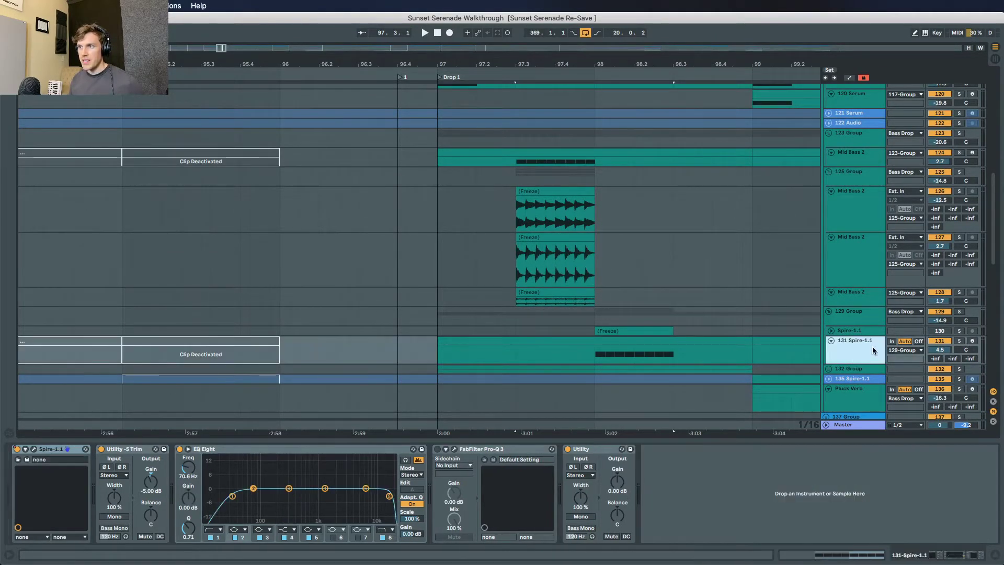
click(598, 314)
key(Left)
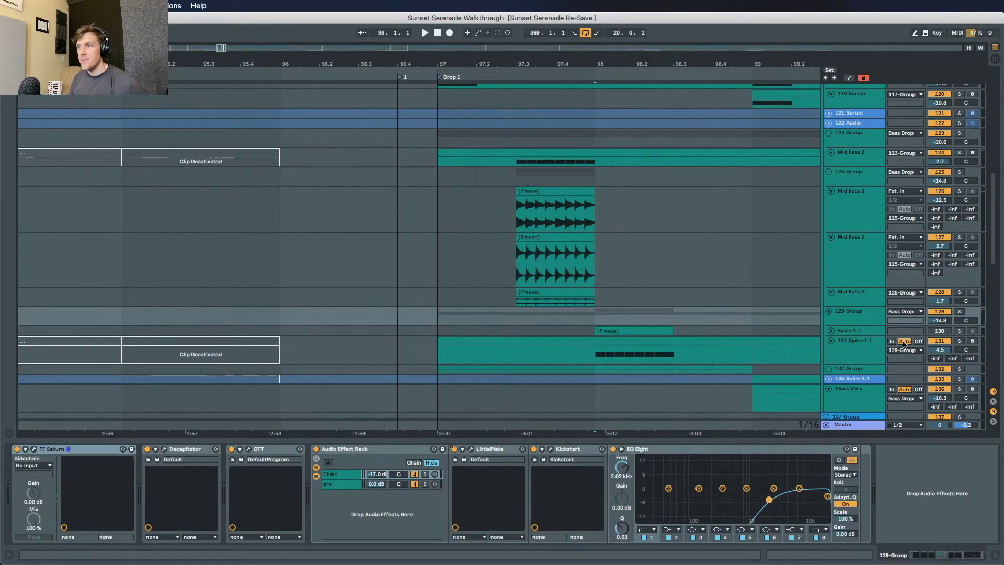
click(961, 341)
key(space)
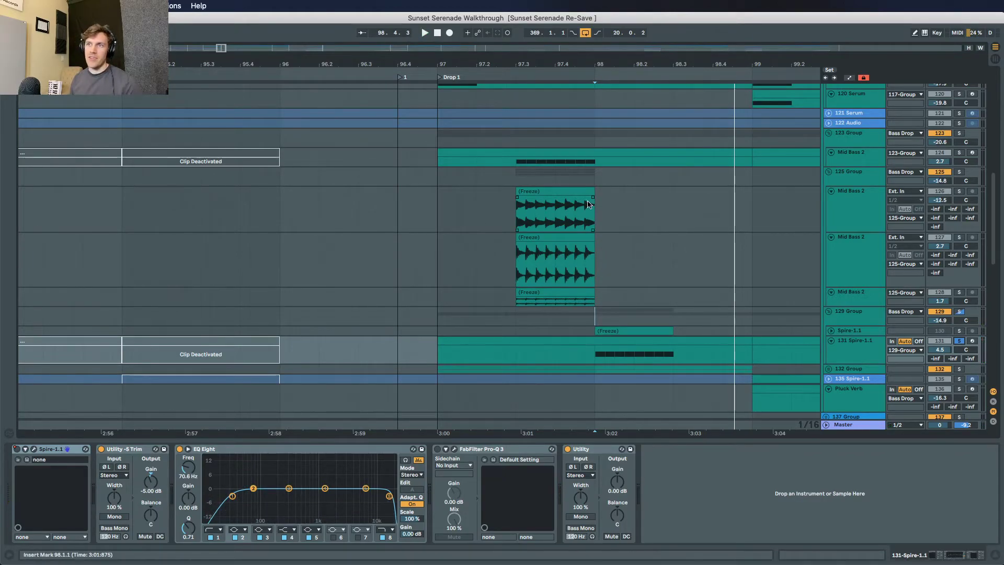
click(828, 370)
Step: Unfold the 133 Serum and 134 Serum tracks and scroll through their clips
scroll(828, 372, down, 1)
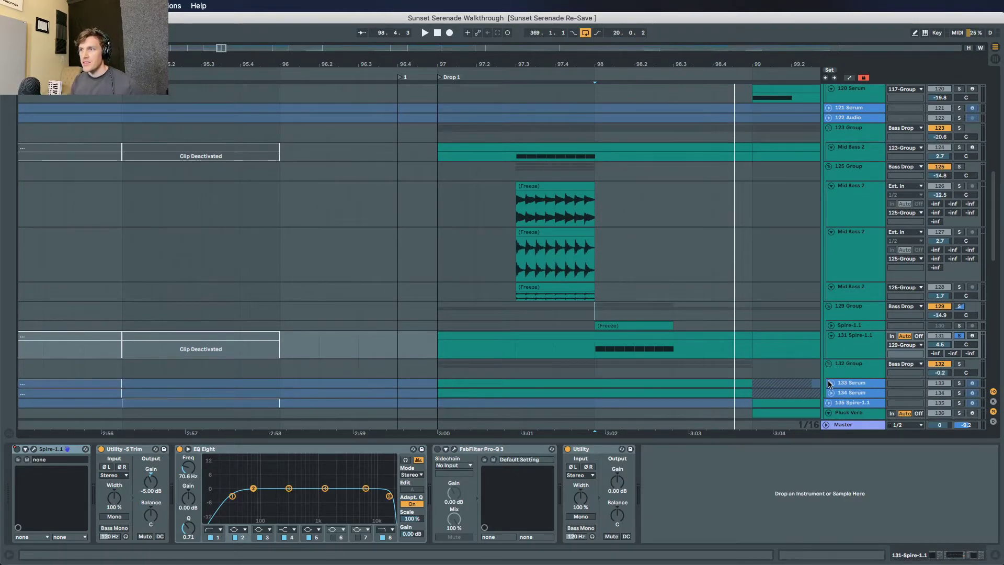
click(829, 384)
click(832, 399)
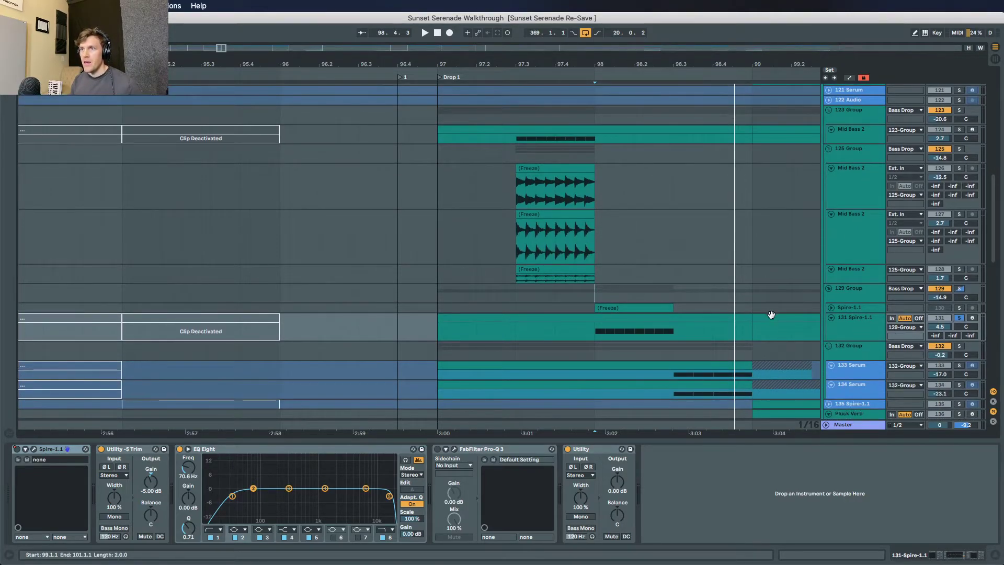
scroll(590, 278, up, 5)
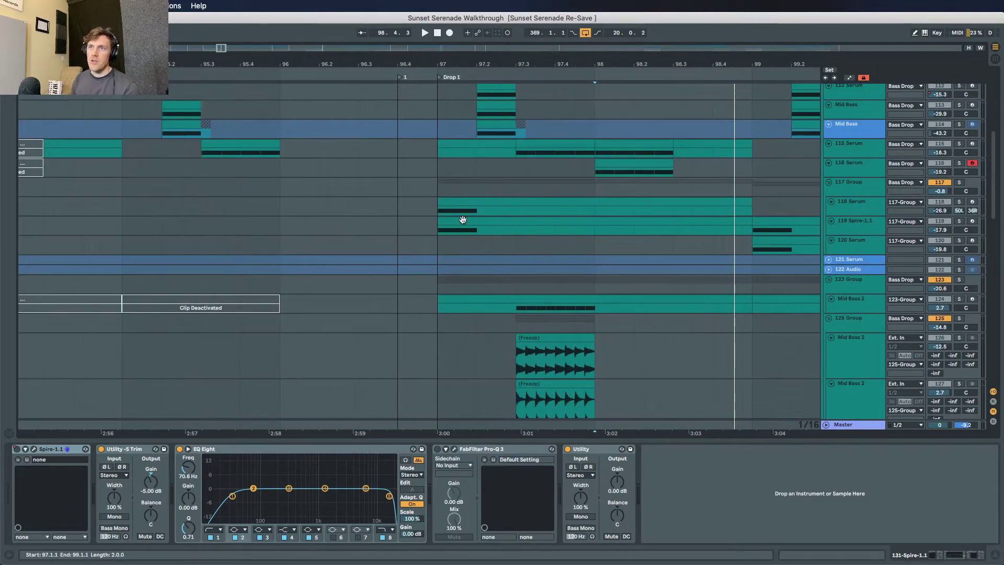
scroll(543, 195, down, 1)
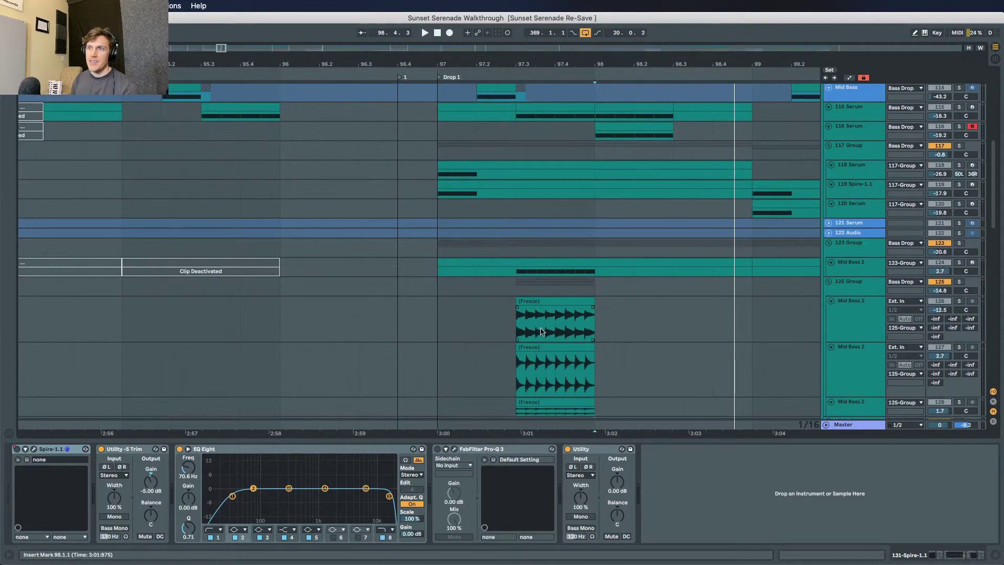
scroll(541, 330, down, 1)
scroll(626, 399, up, 2)
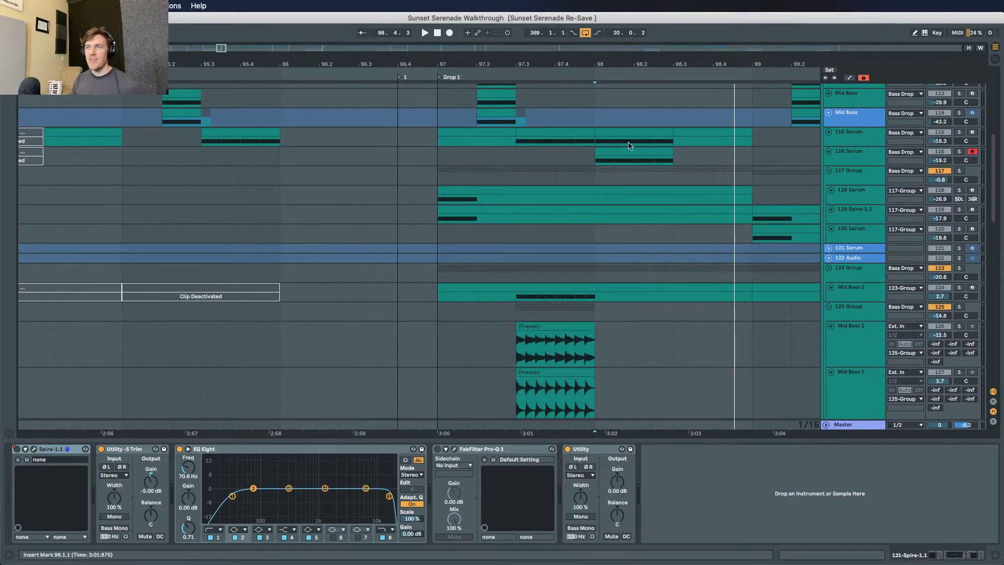
scroll(639, 150, down, 3)
scroll(677, 180, down, 1)
scroll(680, 183, right, 2)
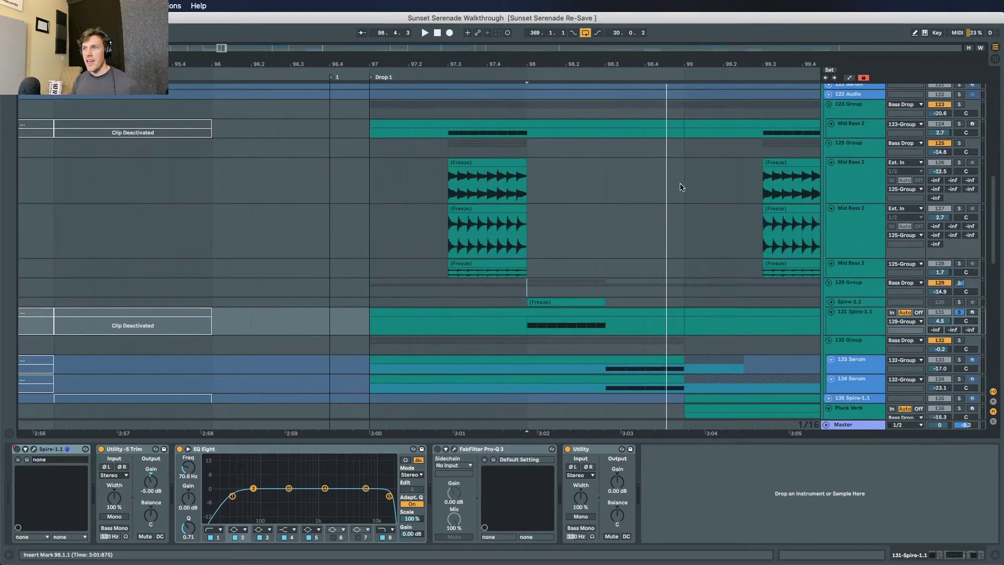
scroll(629, 211, down, 3)
Step: Solo 132 Group and play its Serum layers from 98.3.1
click(858, 235)
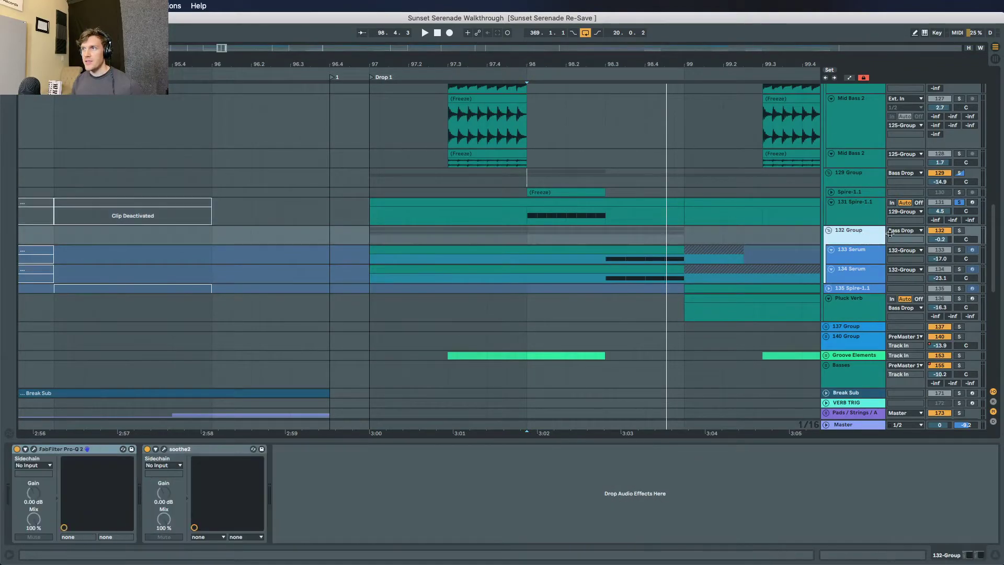
click(960, 230)
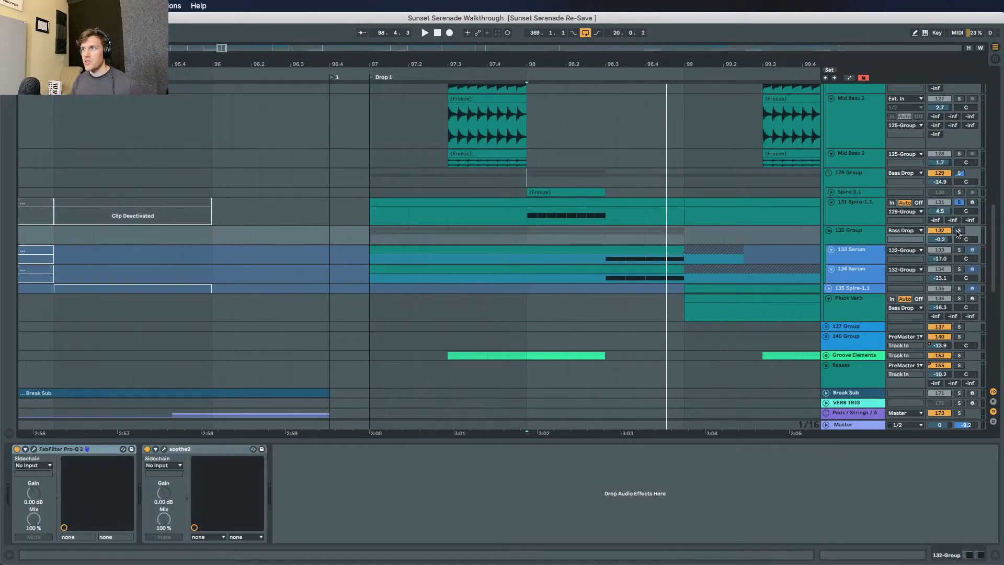
click(607, 234)
scroll(644, 238, right, 3)
scroll(622, 242, up, 3)
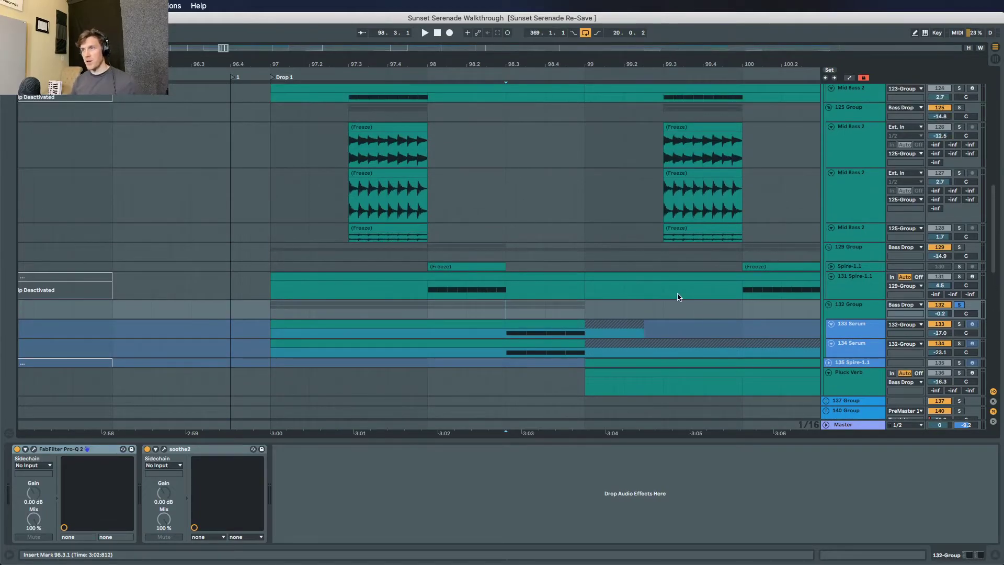
key(space)
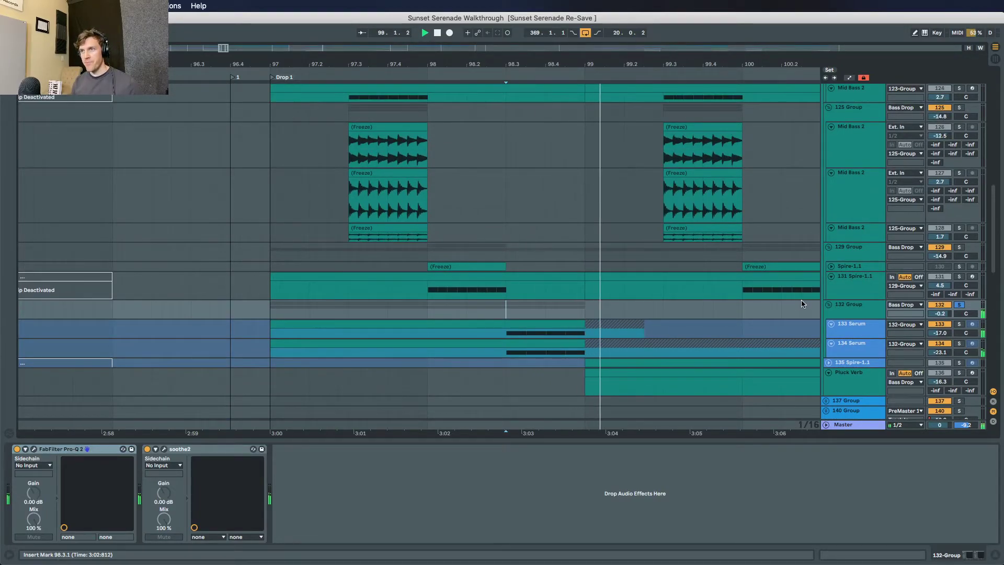
Step: Stop playback, then play the drop from 97.1.1 and stop it again
scroll(628, 314, up, 10)
key(space)
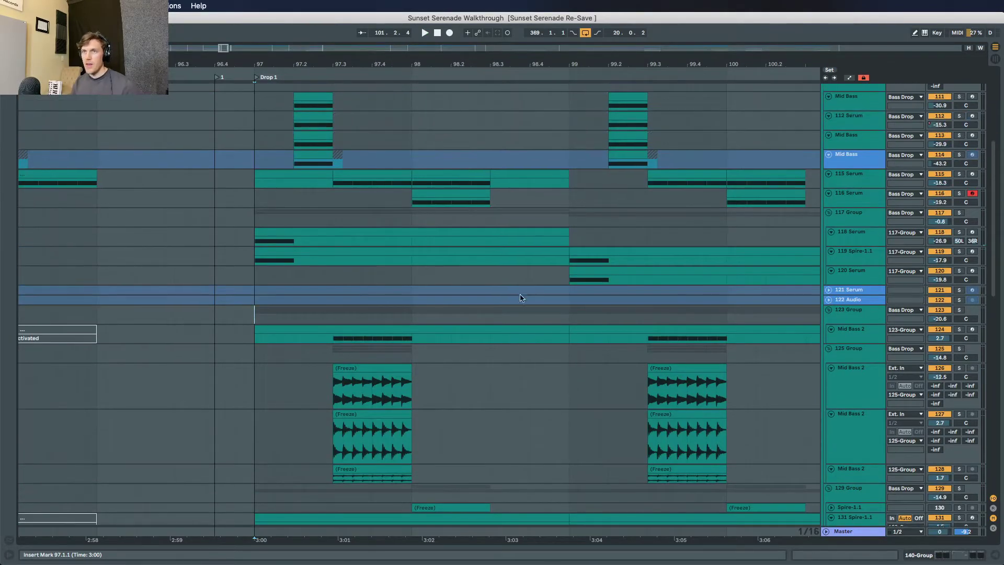
click(368, 257)
scroll(500, 341, down, 5)
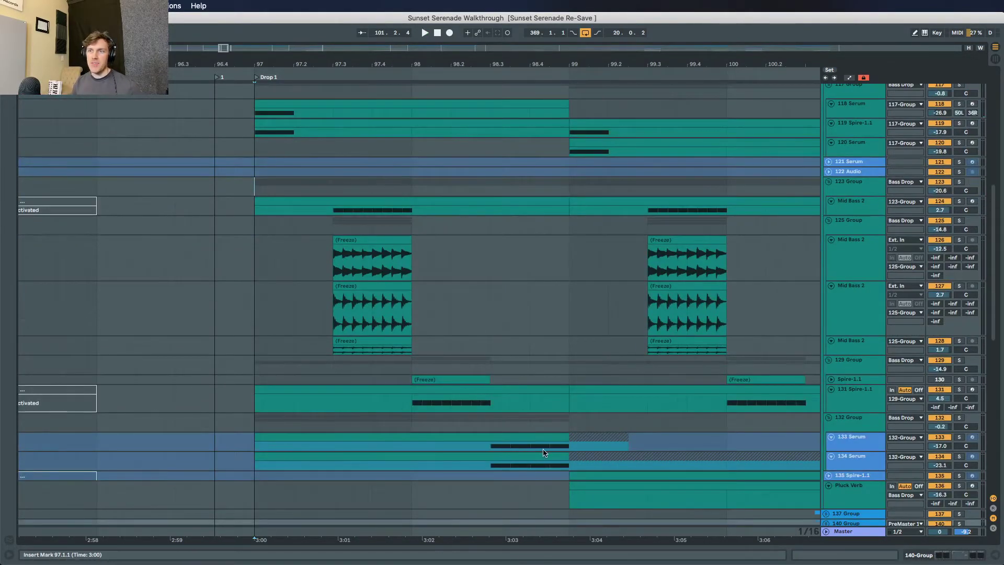
scroll(556, 425, up, 5)
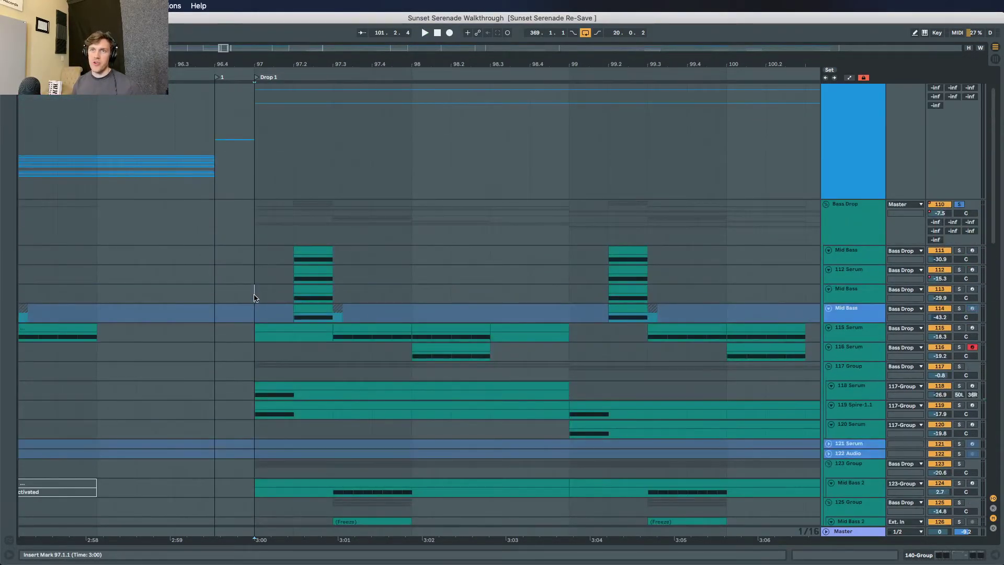
click(255, 298)
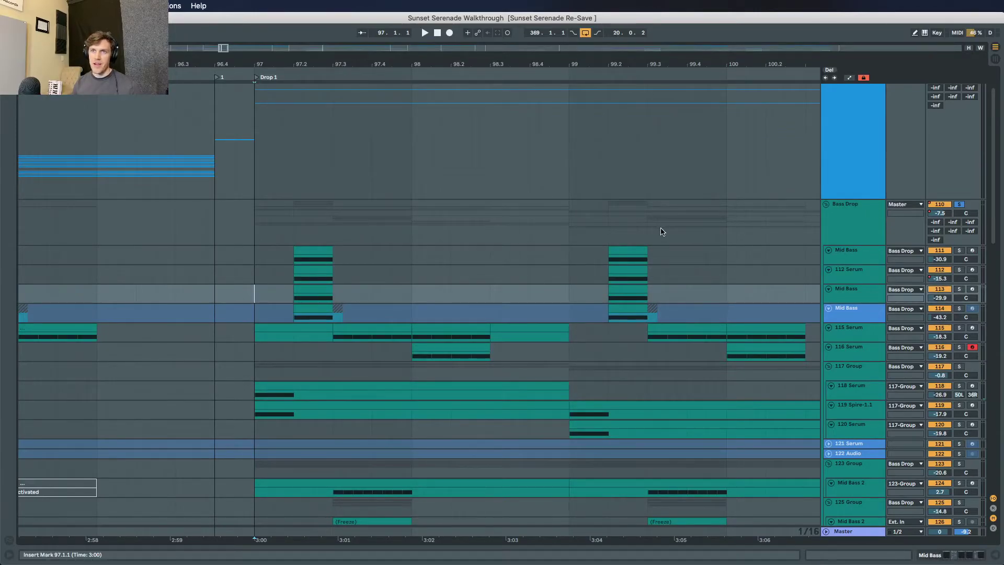
key(space)
scroll(661, 247, down, 3)
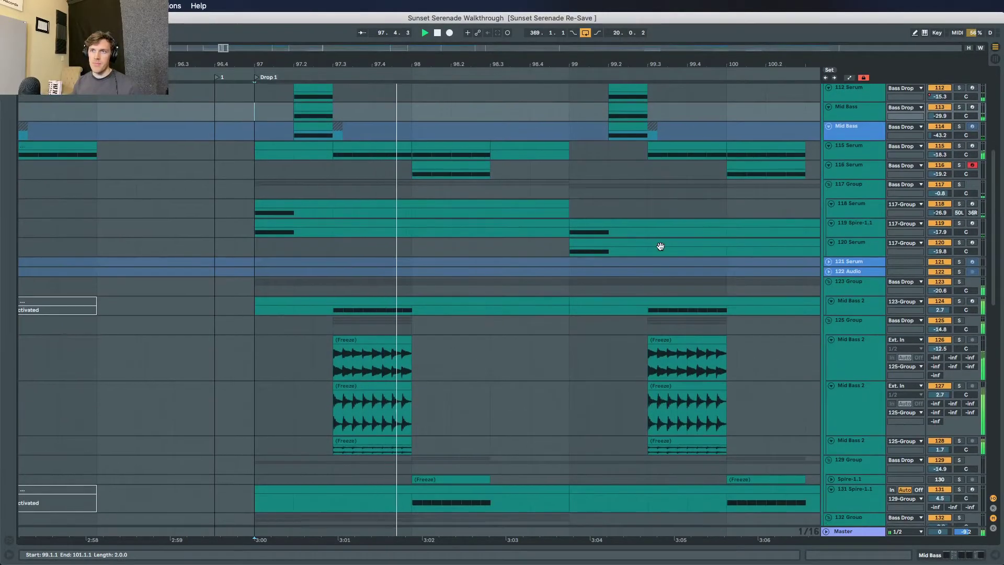
scroll(661, 247, down, 2)
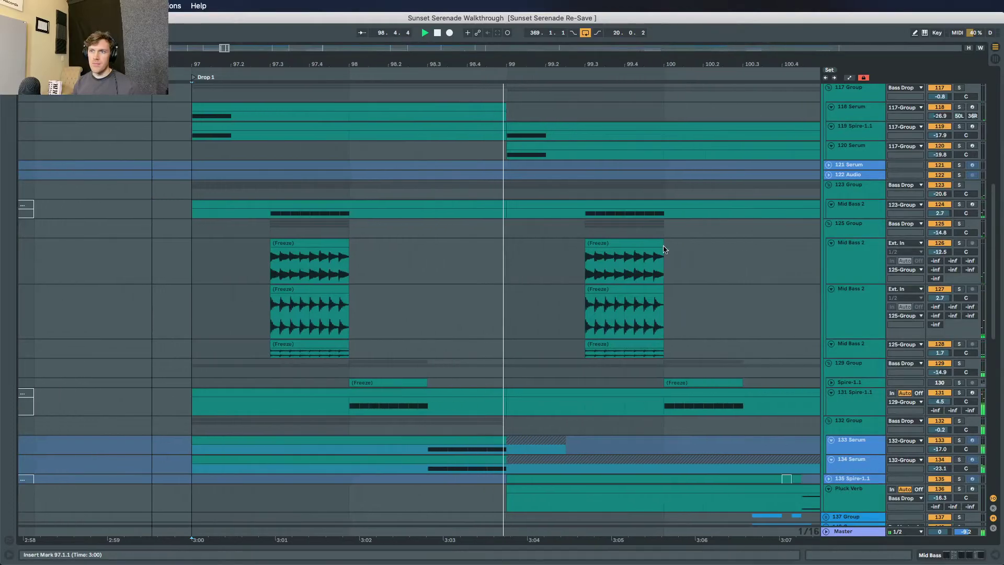
key(space)
Step: Replay the drop from 97.1.1 on the Mid Bass 2 track
scroll(541, 260, up, 2)
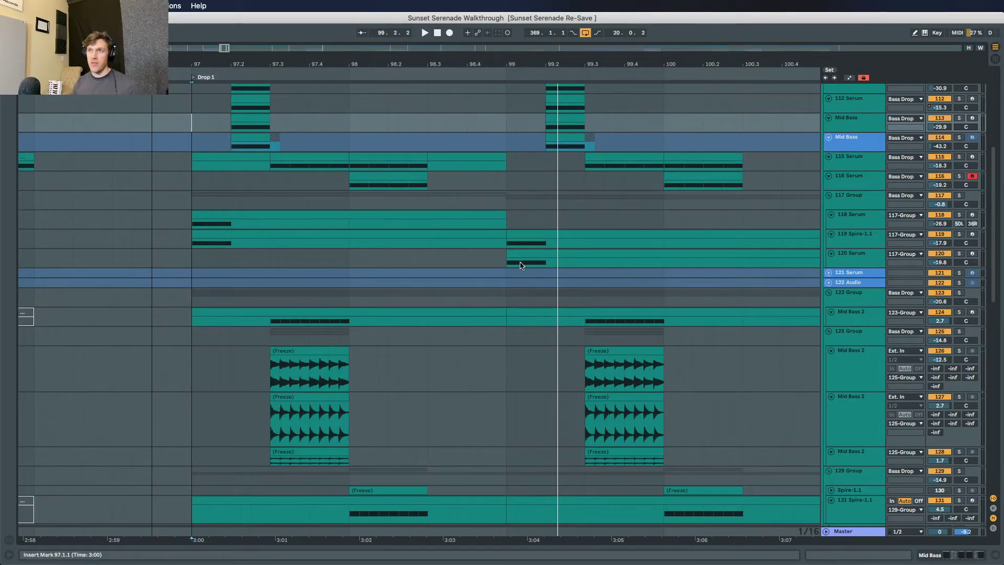
scroll(521, 264, up, 1)
scroll(559, 155, down, 4)
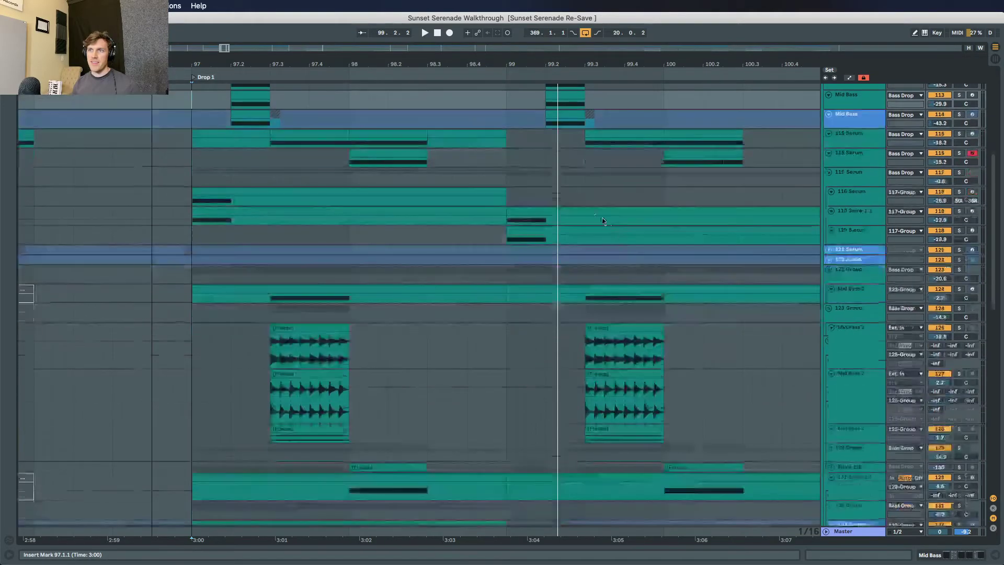
scroll(712, 397, down, 4)
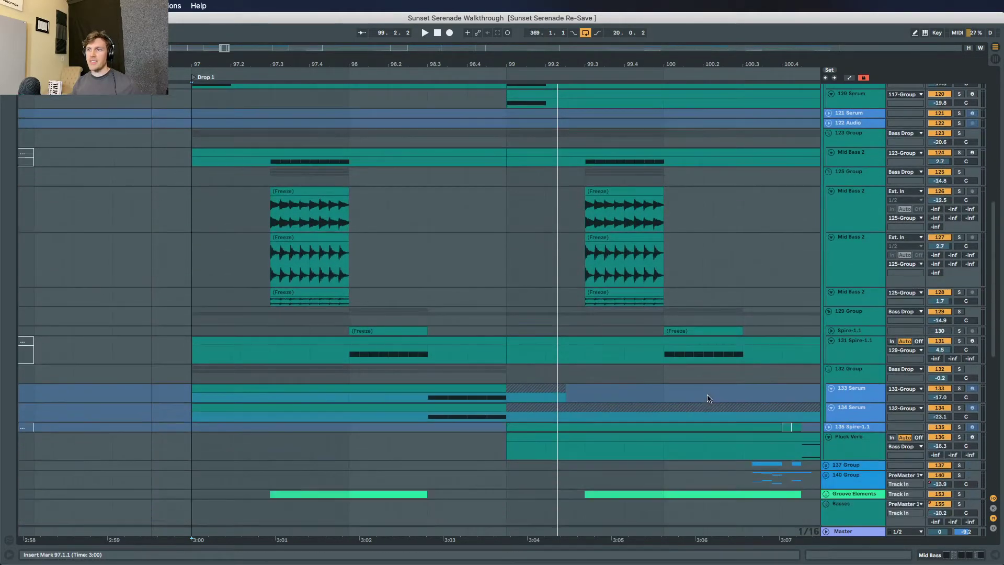
scroll(707, 399, right, 3)
scroll(716, 396, right, 2)
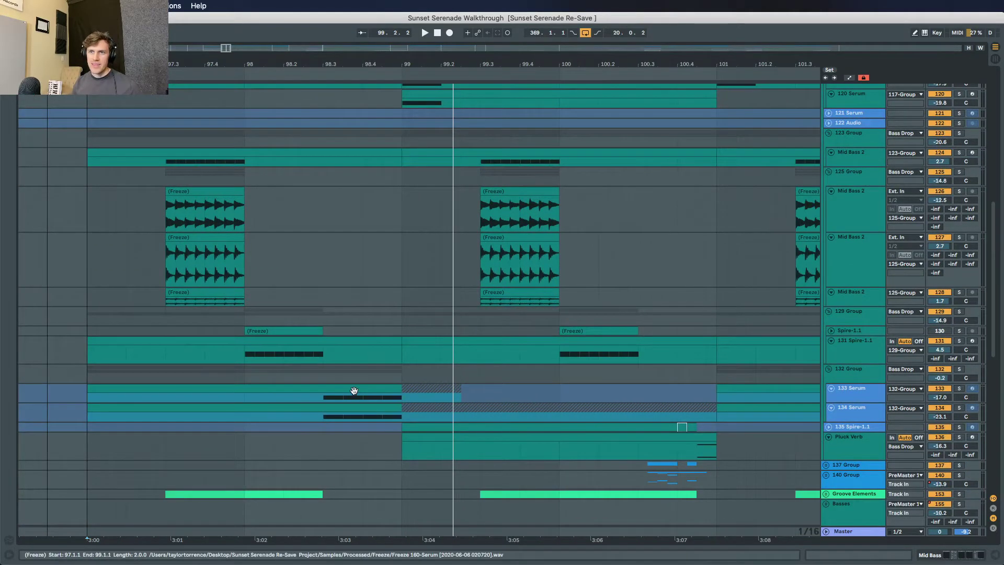
scroll(619, 390, right, 2)
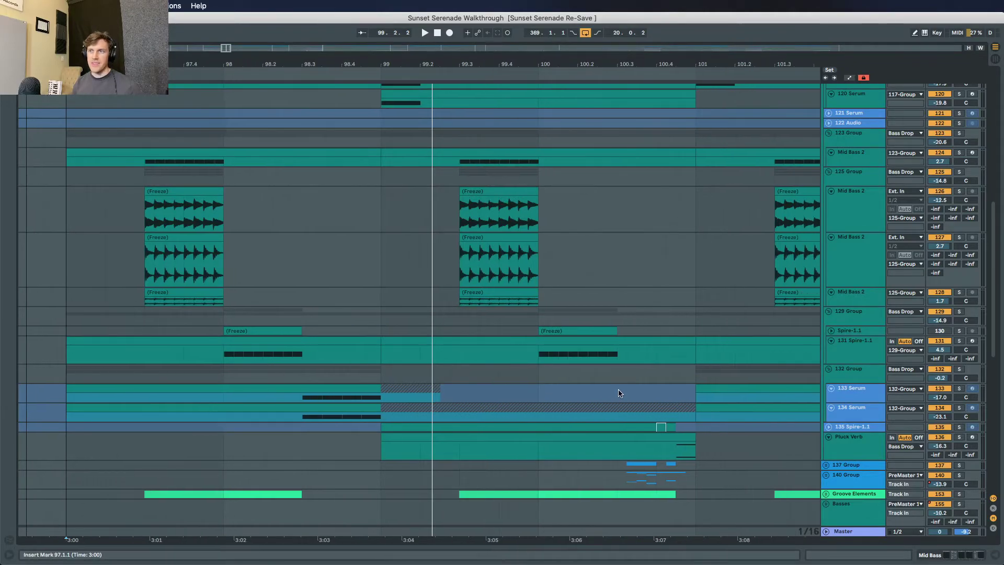
scroll(628, 388, down, 4)
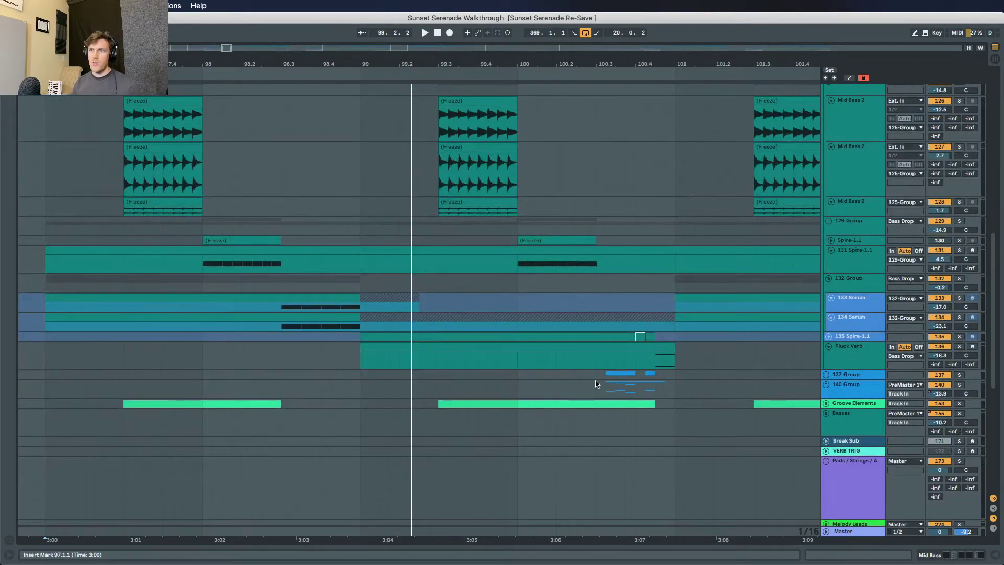
scroll(616, 369, up, 4)
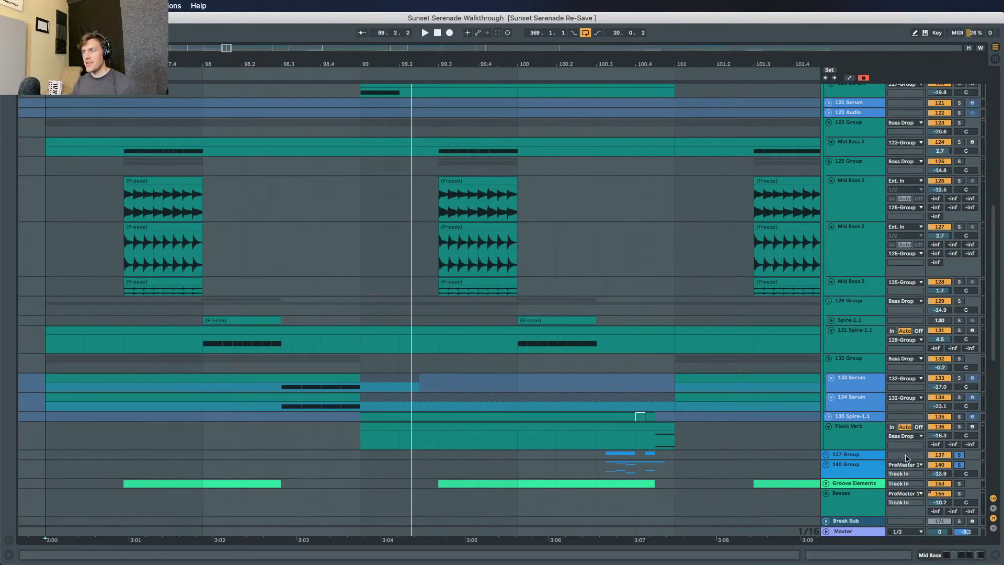
scroll(680, 435, left, 6)
scroll(284, 381, up, 4)
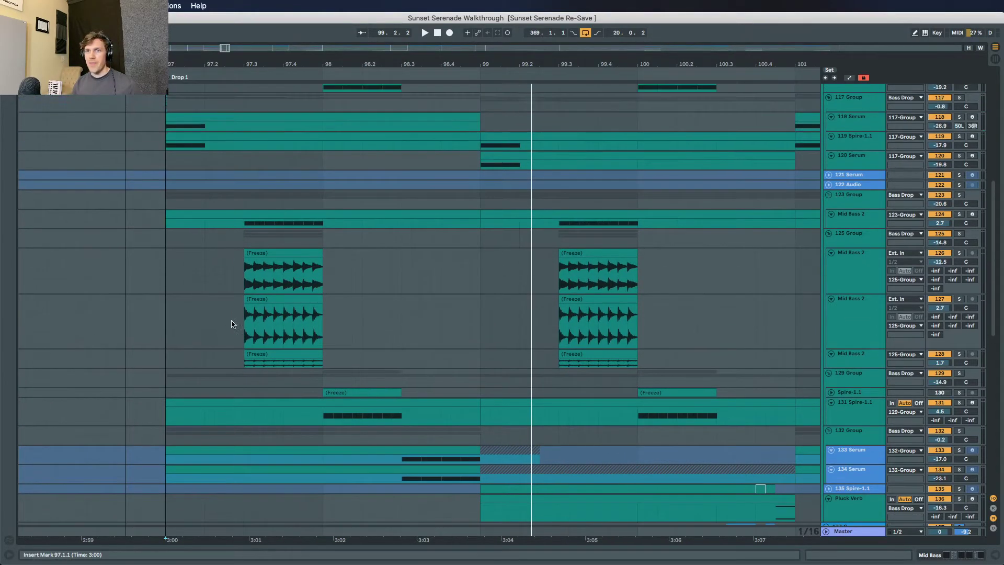
click(170, 320)
key(space)
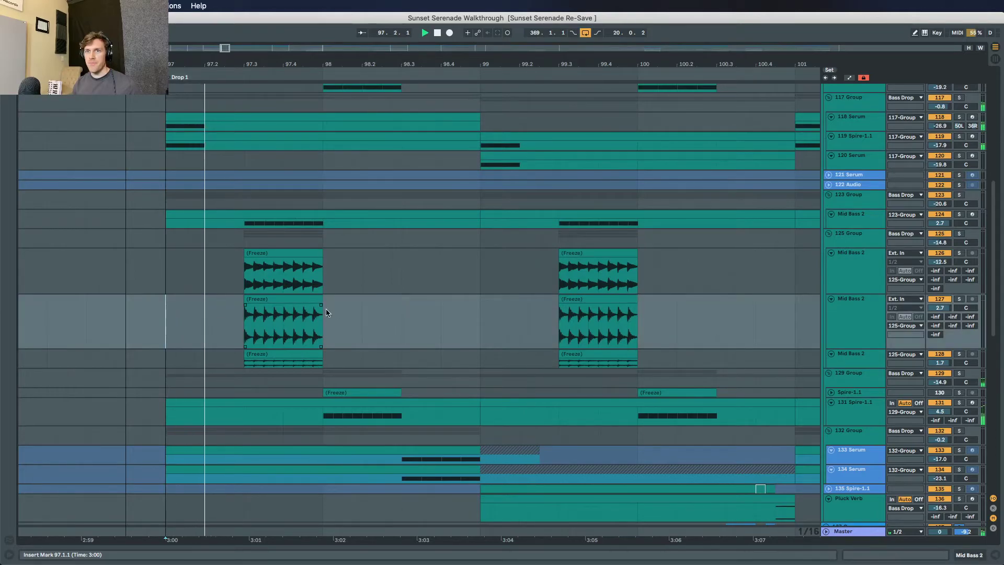
Step: Select 100.3.1–101.1.1 across 132 Group to 140 Group and play from bar 100.3
scroll(359, 308, down, 4)
scroll(391, 309, right, 1)
scroll(391, 310, right, 5)
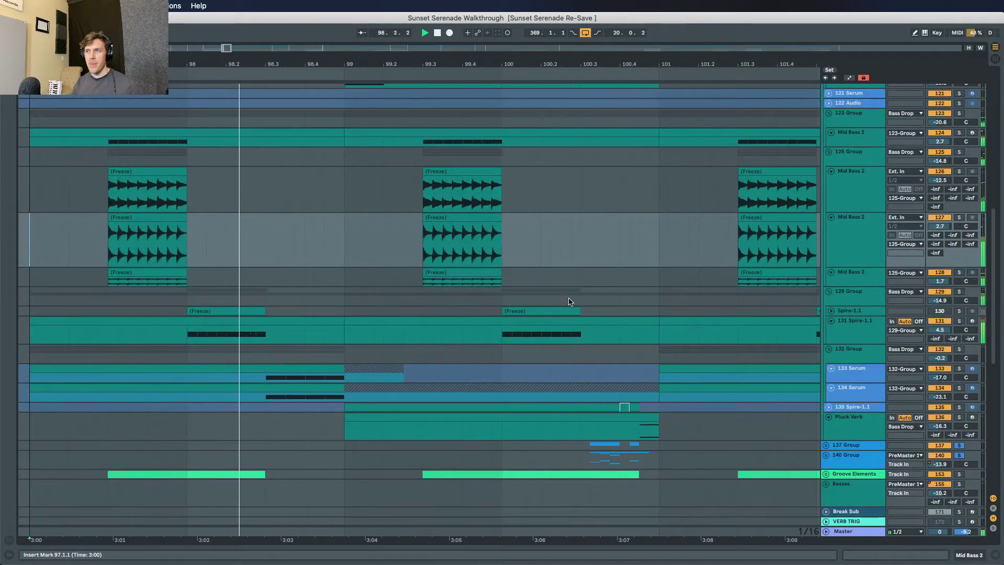
scroll(652, 314, up, 2)
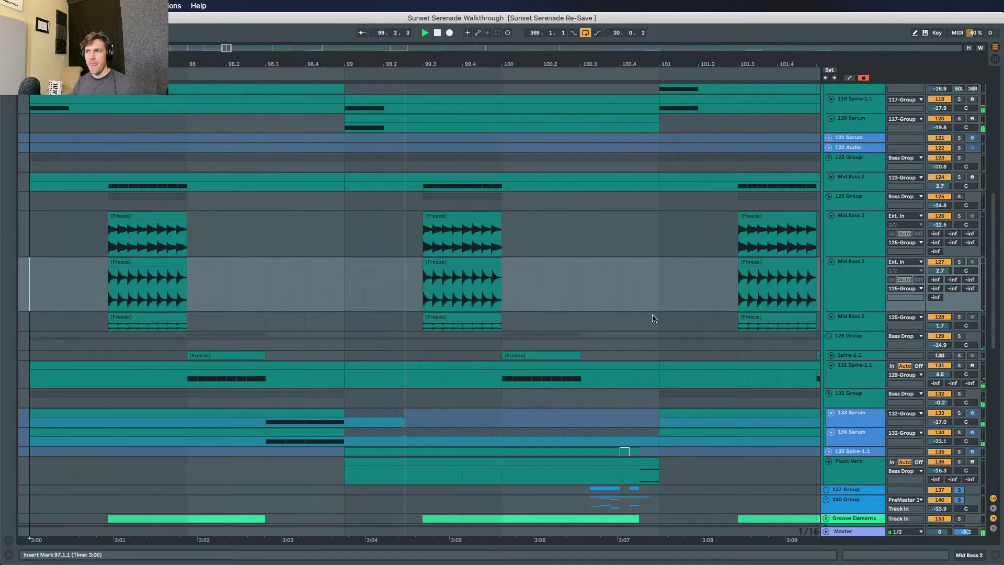
scroll(654, 317, down, 2)
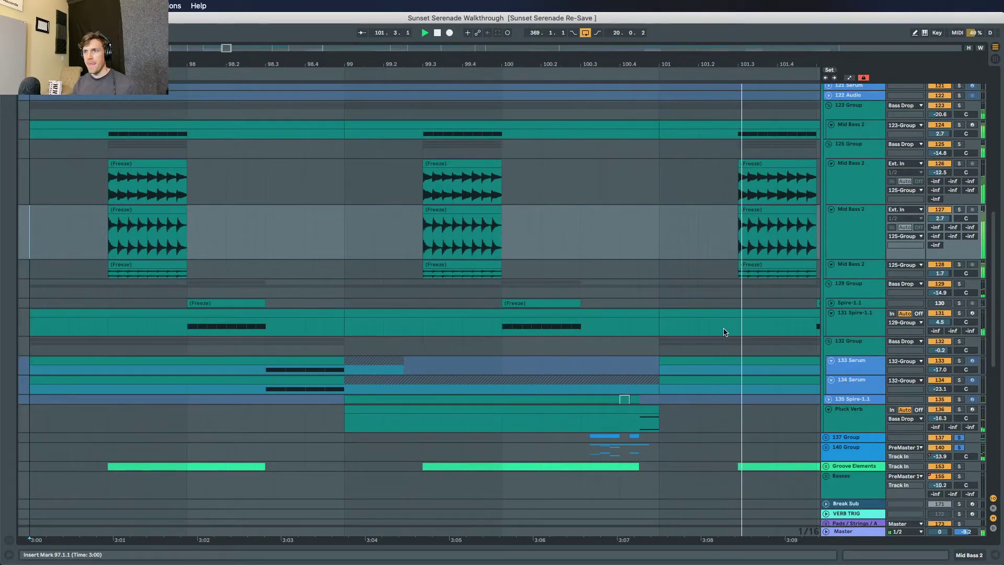
scroll(594, 391, down, 2)
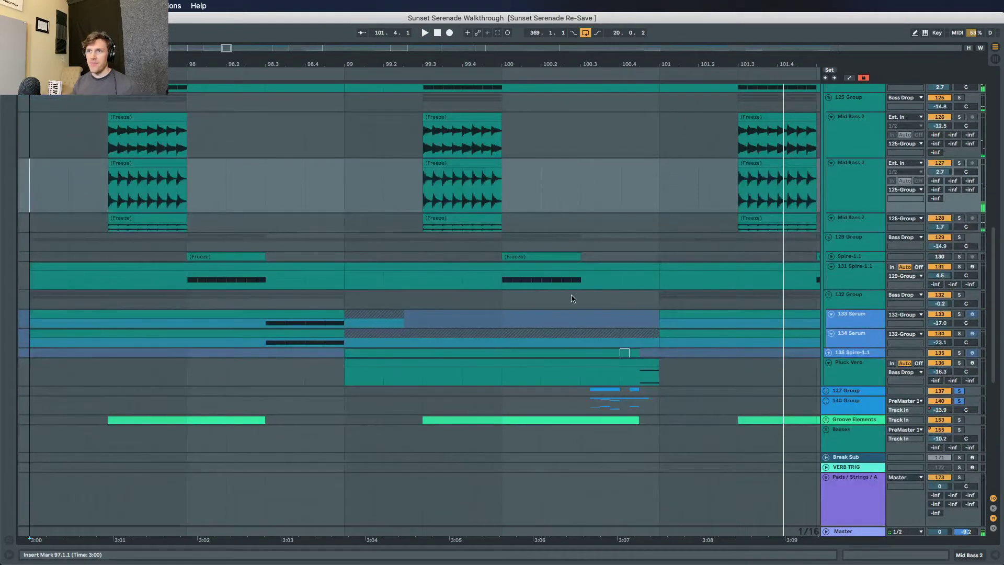
drag(581, 298, 659, 411)
click(580, 206)
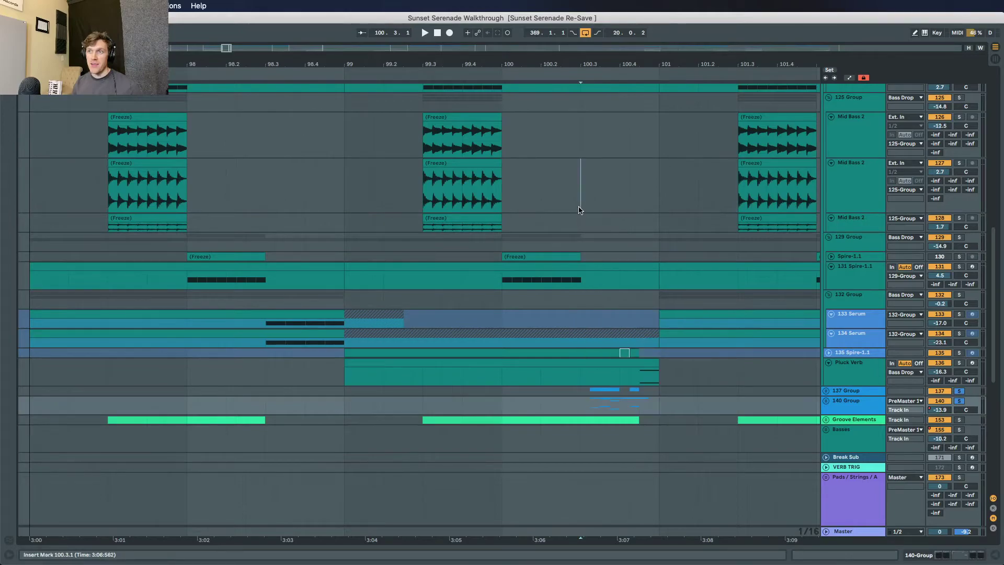
key(space)
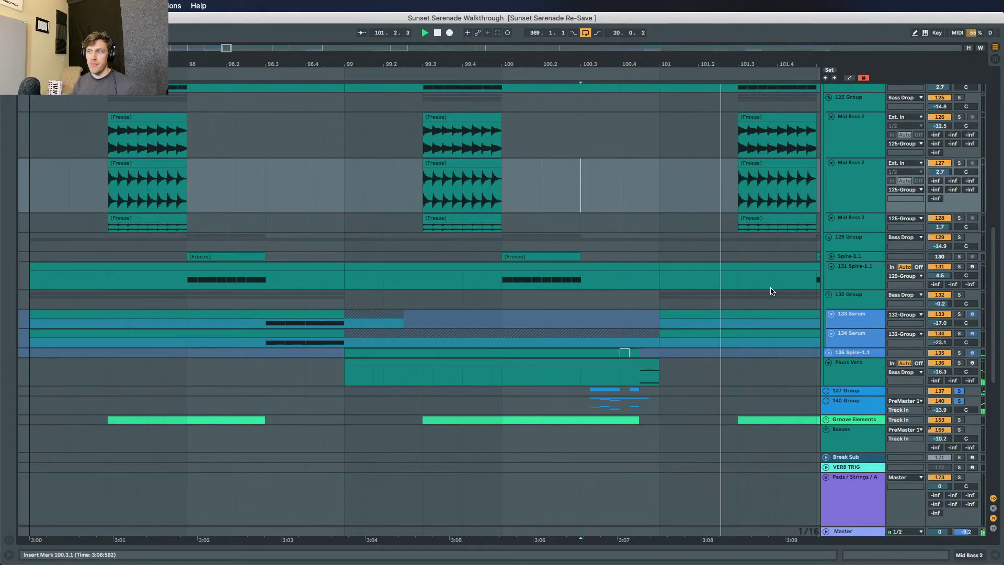
Step: Unfold the 137 Group and look over the stacked bass tracks
click(826, 392)
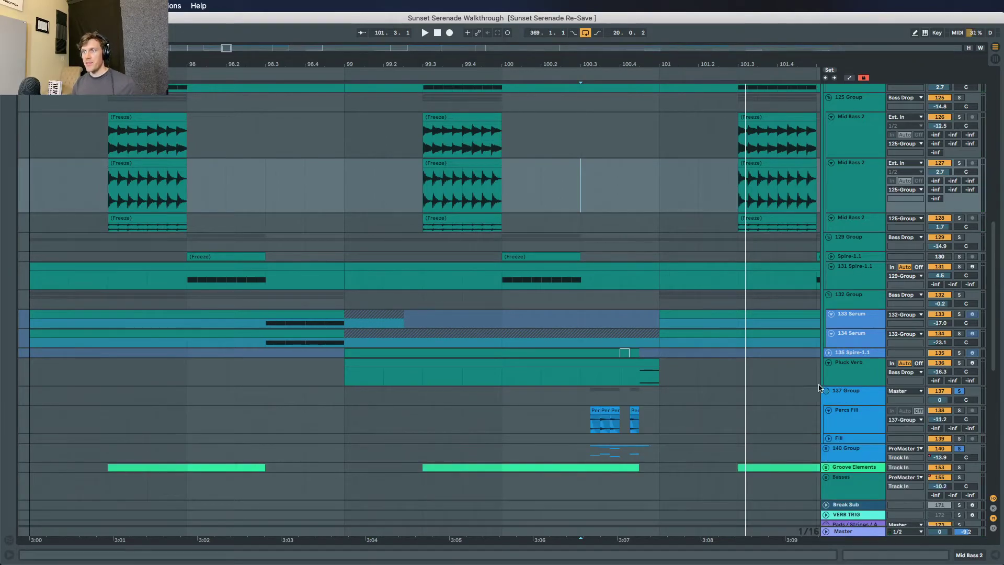
scroll(819, 387, up, 1)
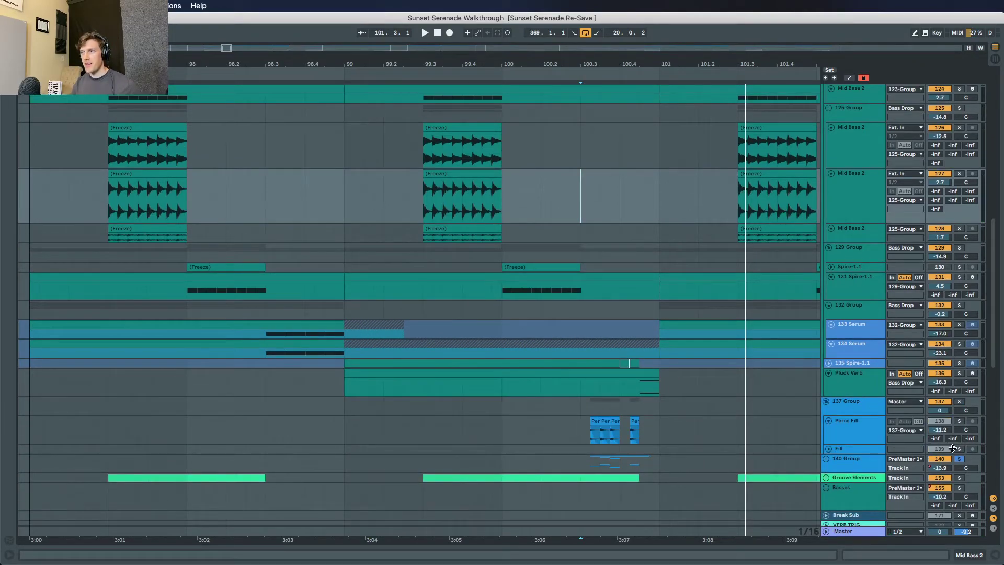
scroll(946, 403, up, 10)
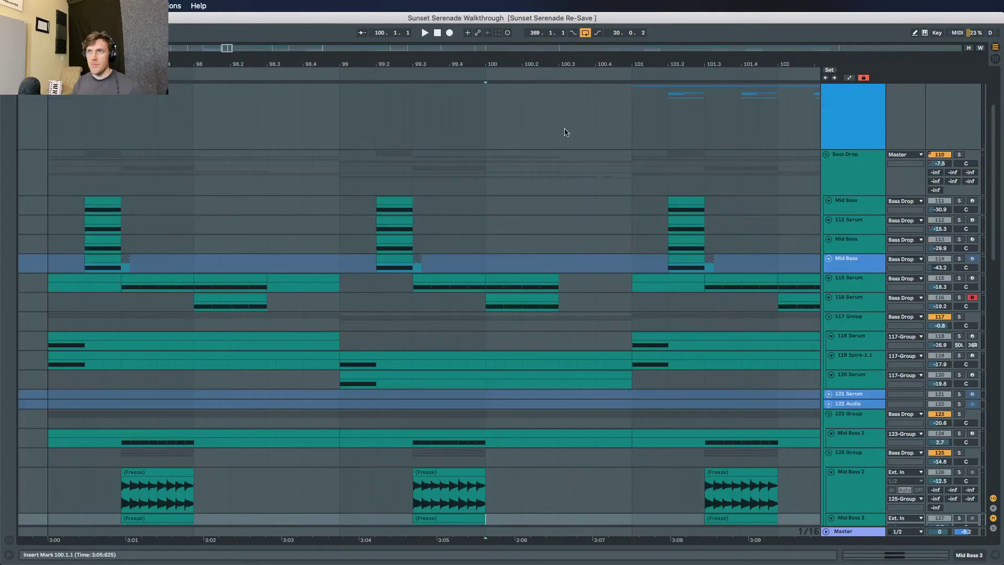
scroll(570, 185, down, 10)
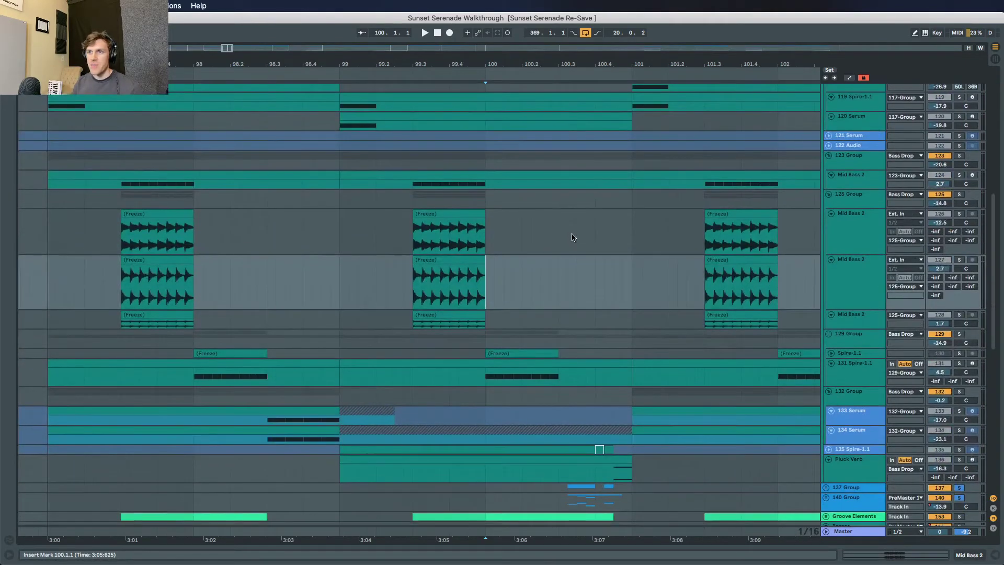
scroll(588, 253, down, 1)
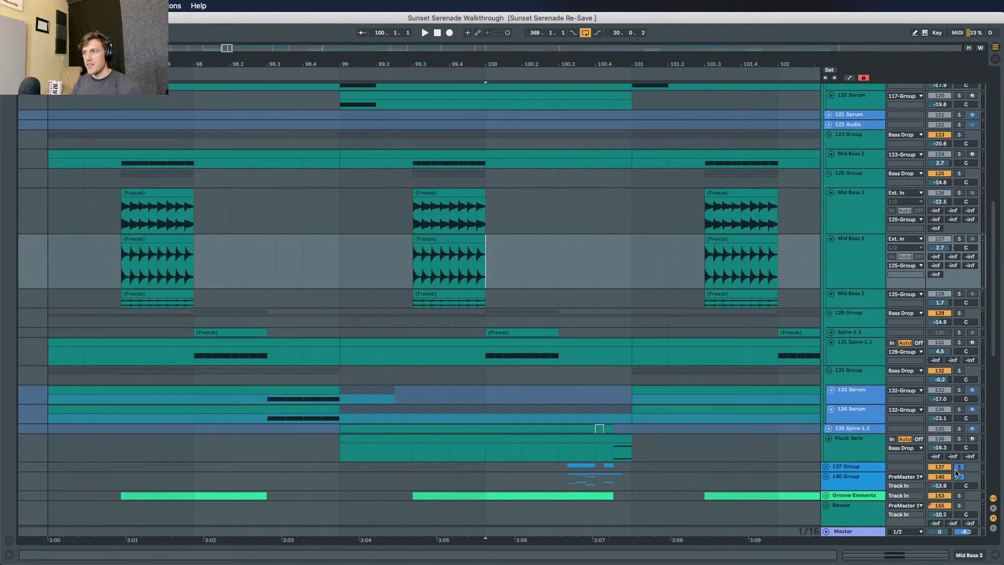
scroll(955, 129, up, 5)
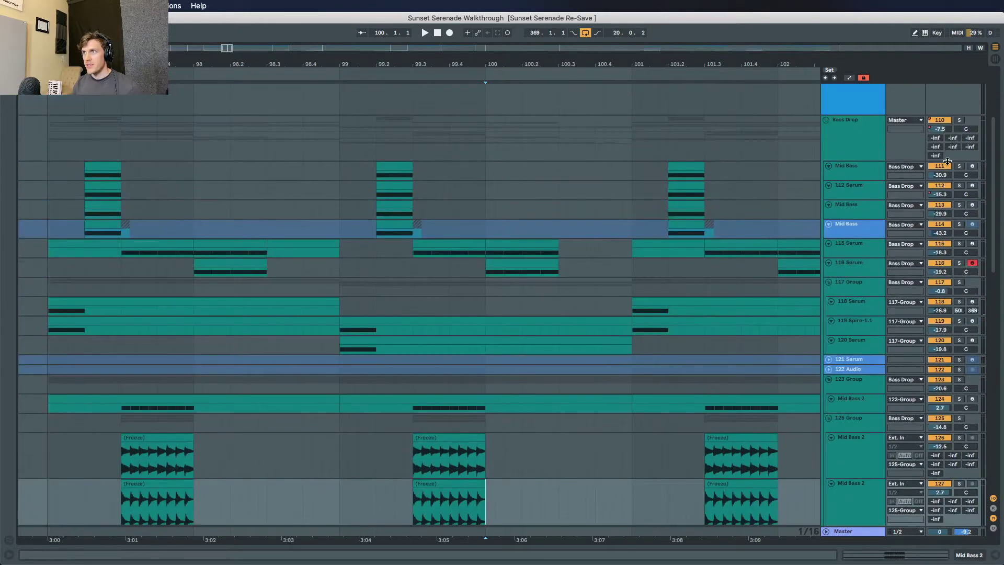
scroll(466, 225, down, 3)
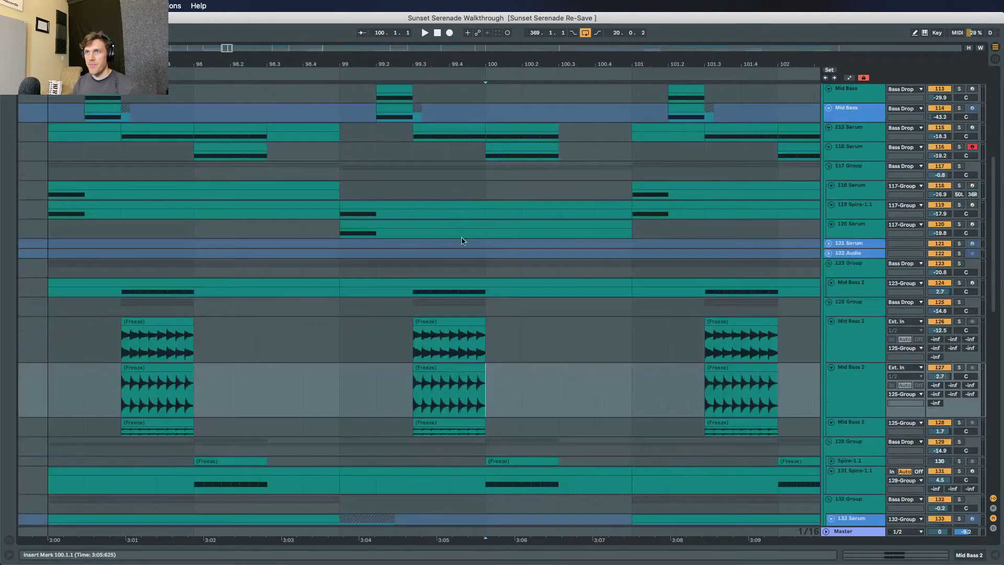
Step: Play the drop from bar 100.1 on Mid Bass 2 while scrolling the track list
click(483, 343)
key(space)
scroll(531, 325, down, 2)
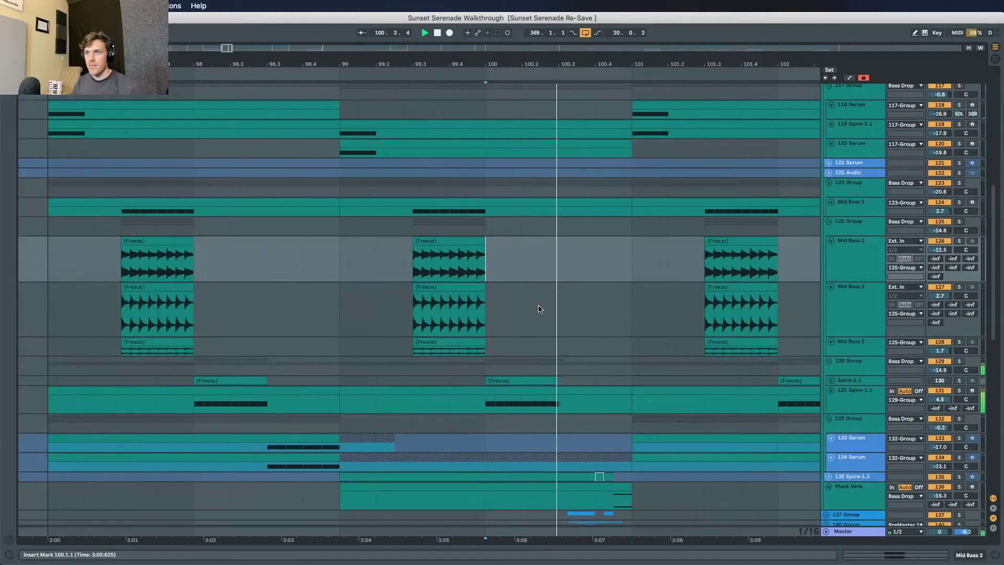
scroll(680, 262, up, 6)
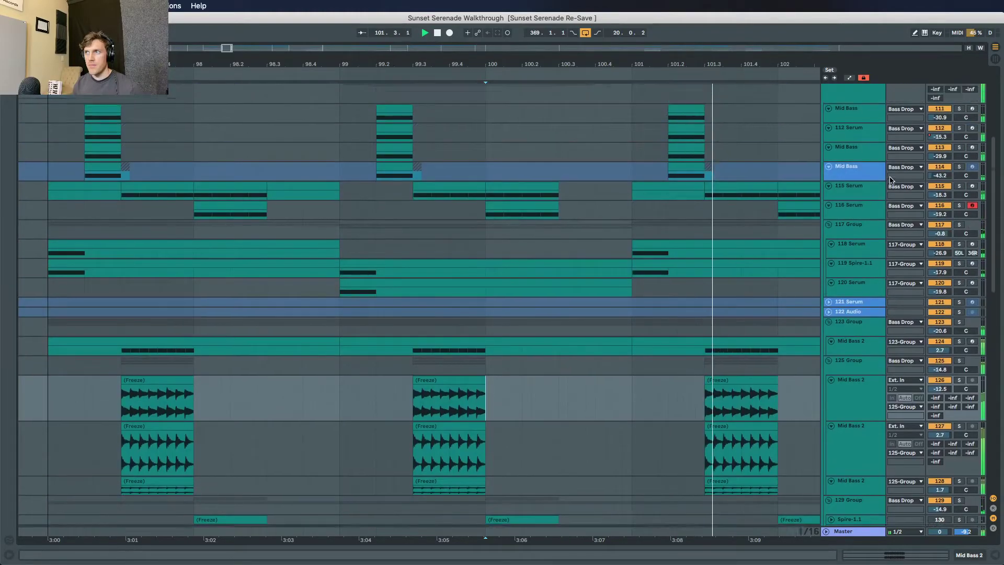
scroll(859, 298, down, 10)
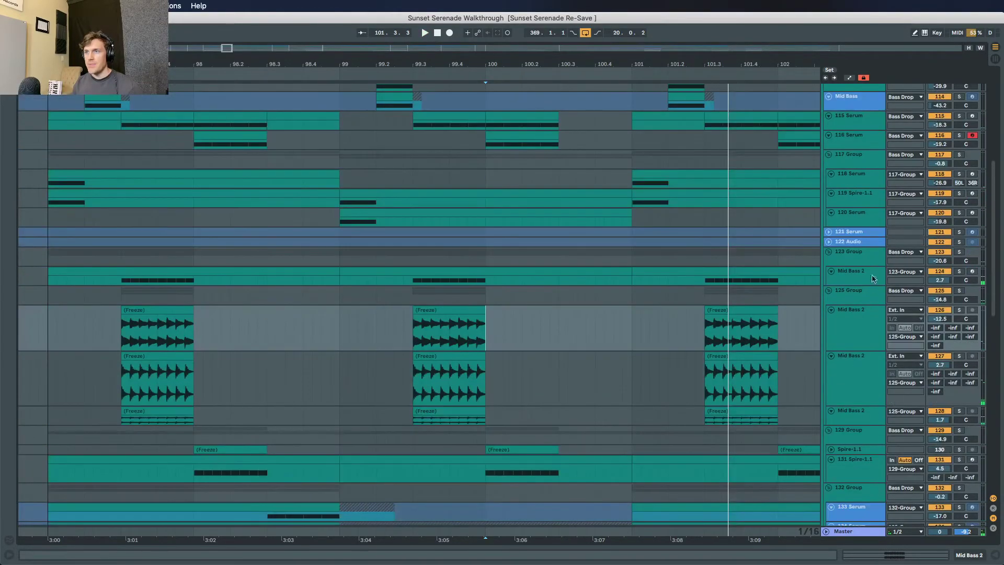
scroll(860, 298, down, 2)
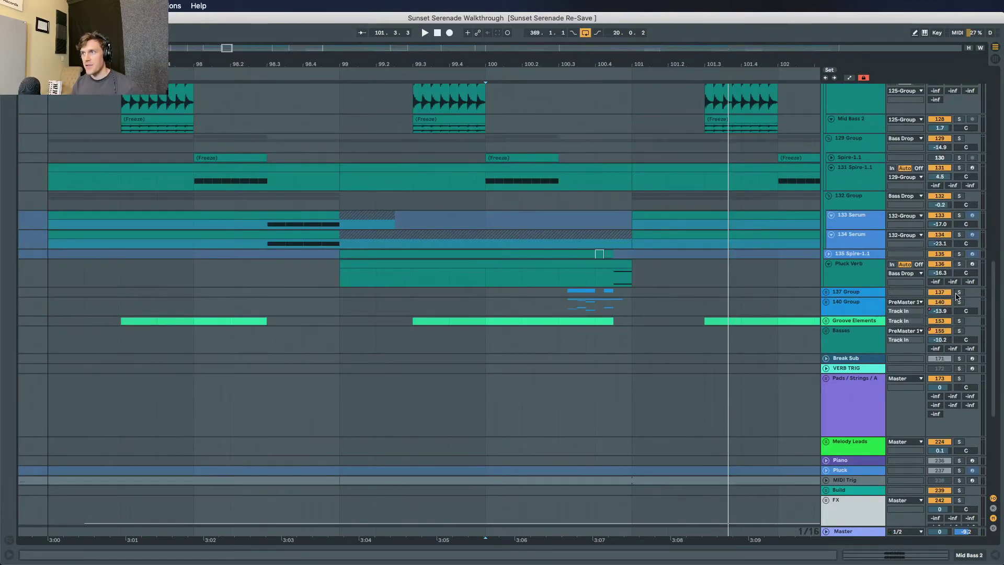
Step: Unfold the 140 Group and the 137 Group
click(827, 302)
click(826, 292)
scroll(806, 309, down, 2)
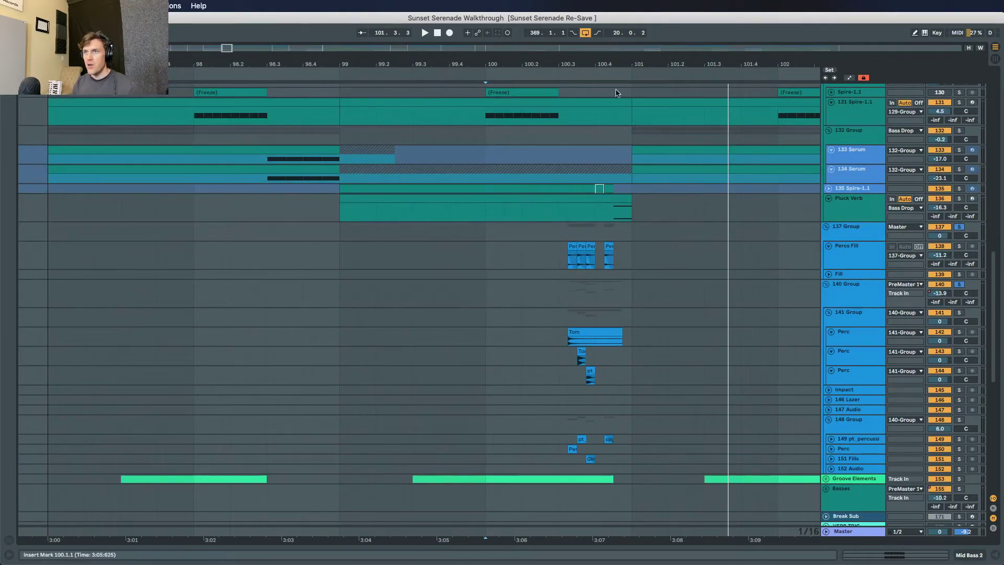
scroll(583, 308, up, 3)
scroll(584, 61, up, 3)
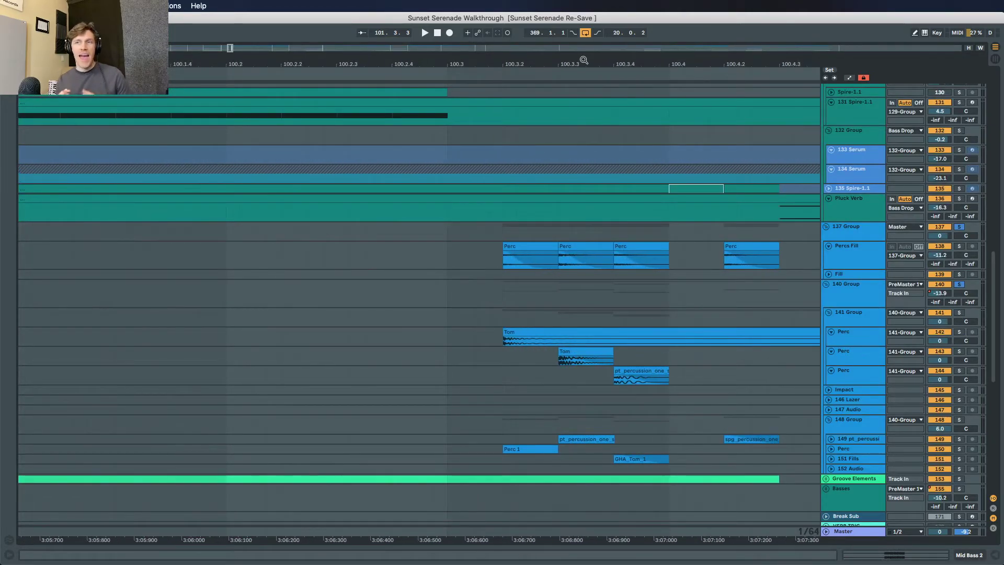
scroll(583, 59, right, 3)
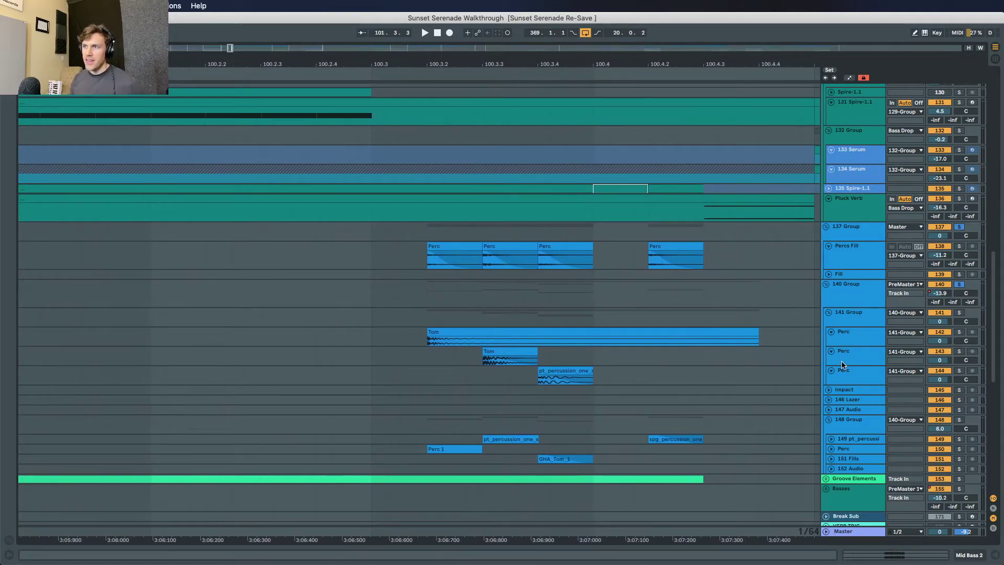
Step: Make Perc track 143 and the neighbouring Perc track taller
drag(842, 365, 842, 392)
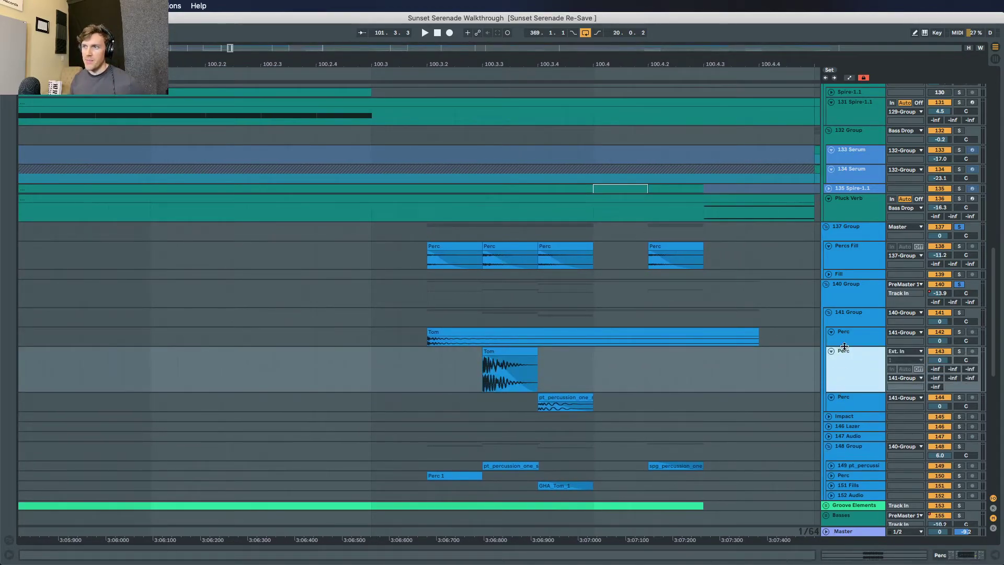
drag(846, 343, 839, 422)
scroll(840, 386, down, 3)
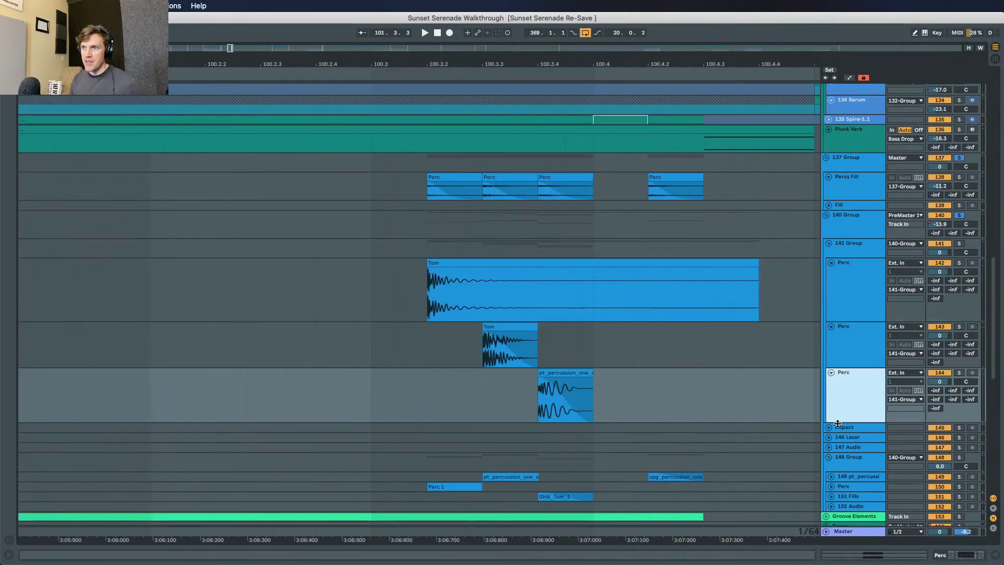
scroll(628, 377, down, 2)
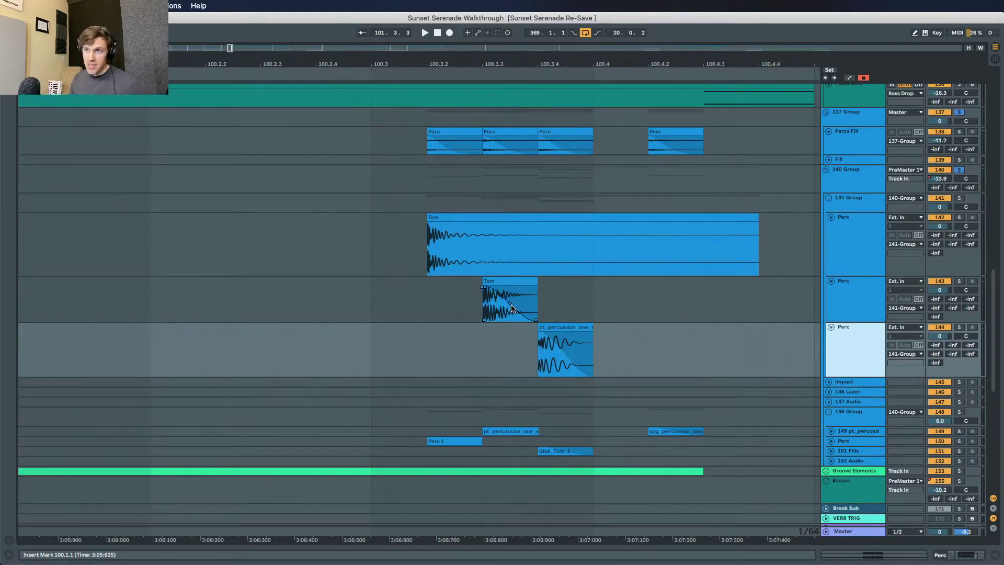
scroll(838, 383, down, 1)
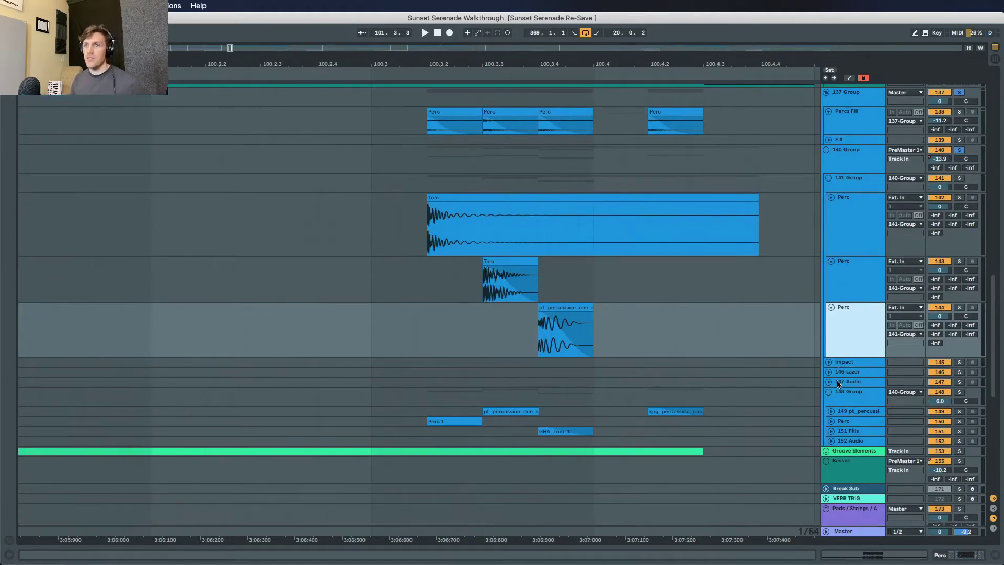
Step: Unfold track 149 pt_percussion and make it taller to show its waveforms
click(833, 413)
drag(840, 426, 840, 452)
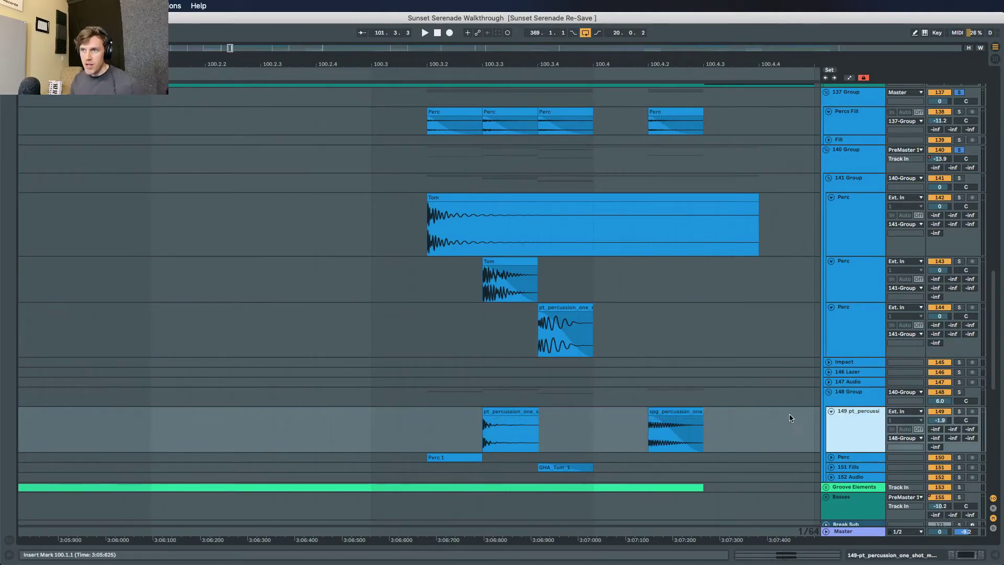
scroll(409, 273, up, 2)
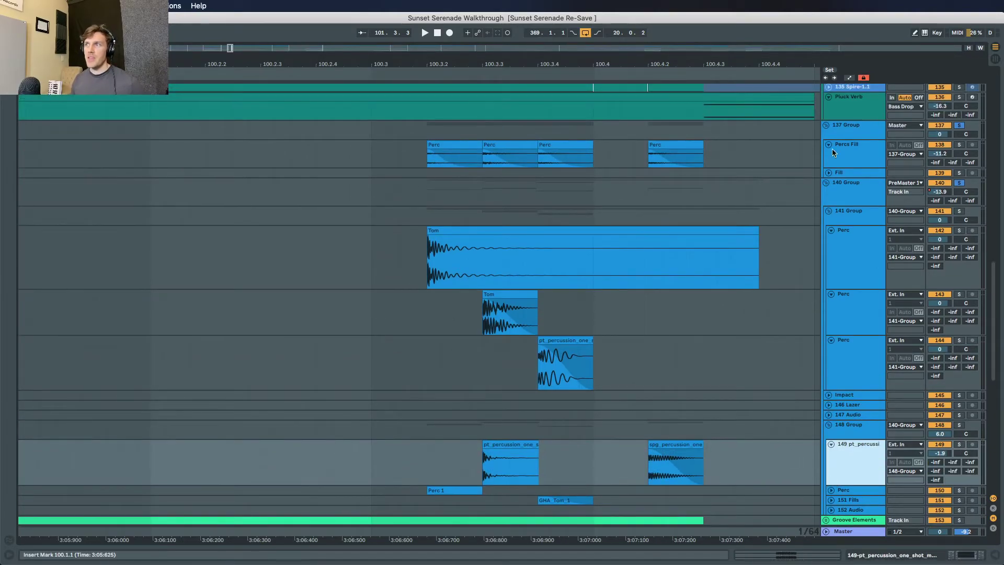
scroll(833, 149, up, 15)
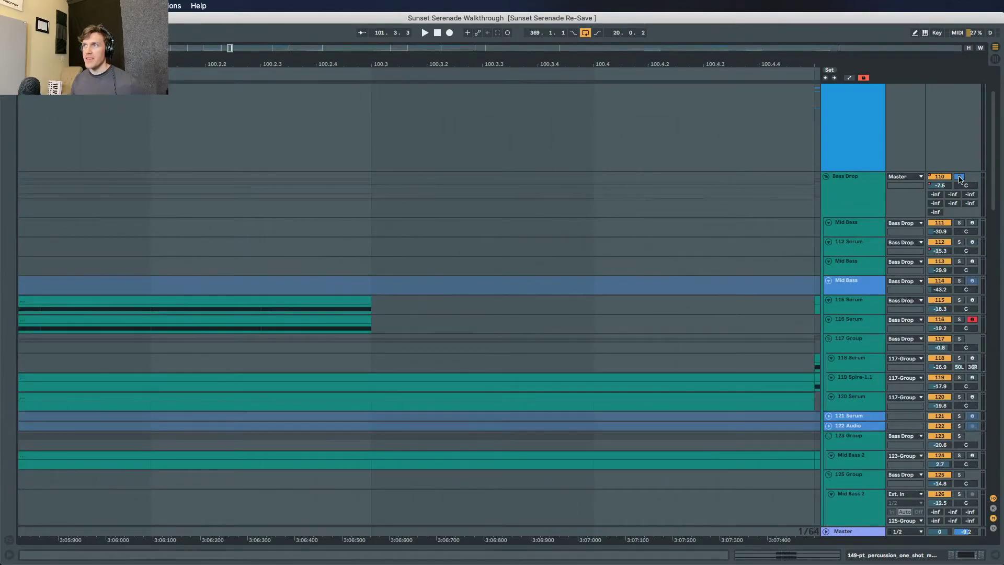
scroll(572, 253, down, 15)
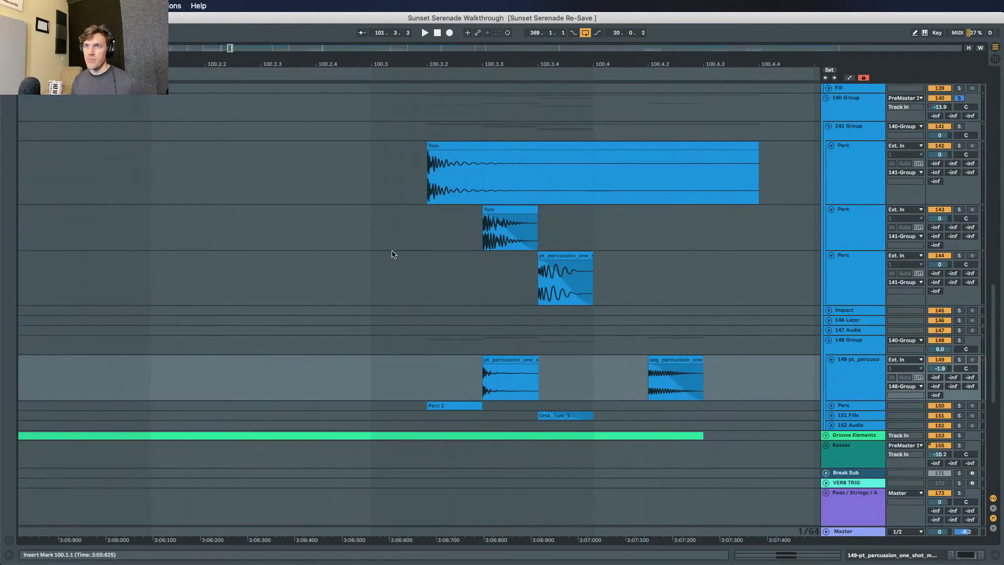
Step: Play the drop from 100.3.1 on the Tom track
click(387, 245)
scroll(389, 246, up, 8)
key(space)
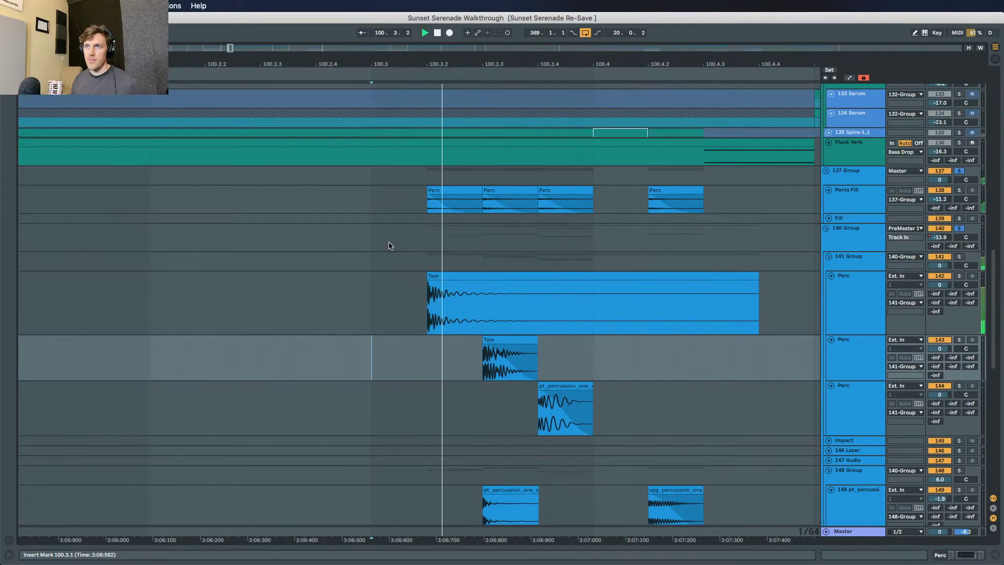
scroll(390, 248, down, 1)
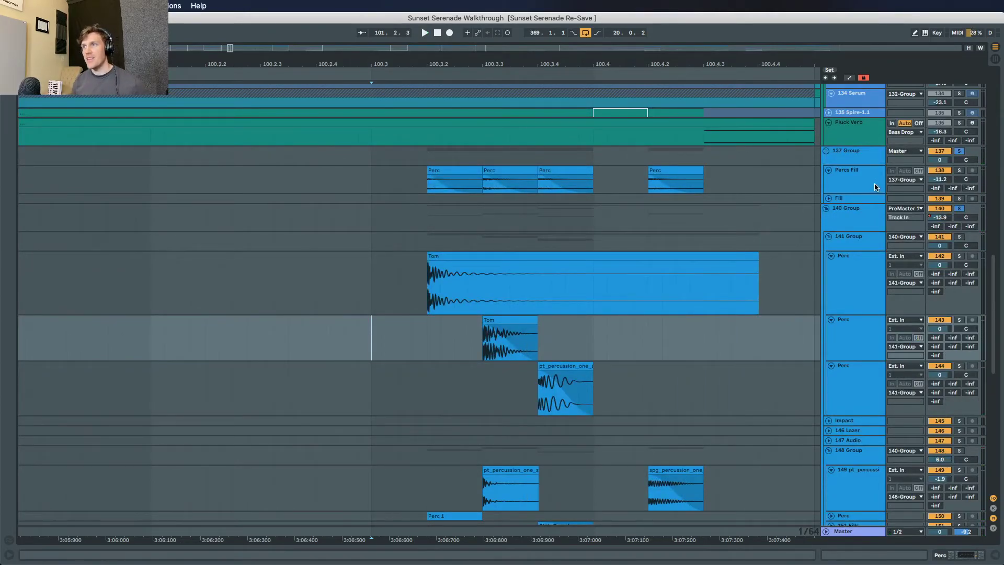
Step: Solo the Percs Fill track and play it from 100.3
click(958, 182)
click(959, 170)
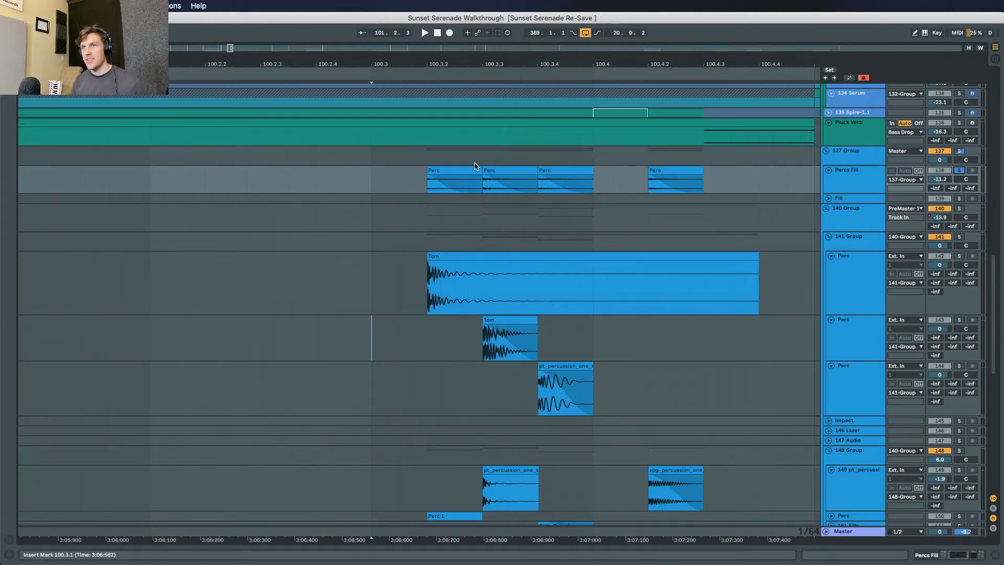
click(375, 176)
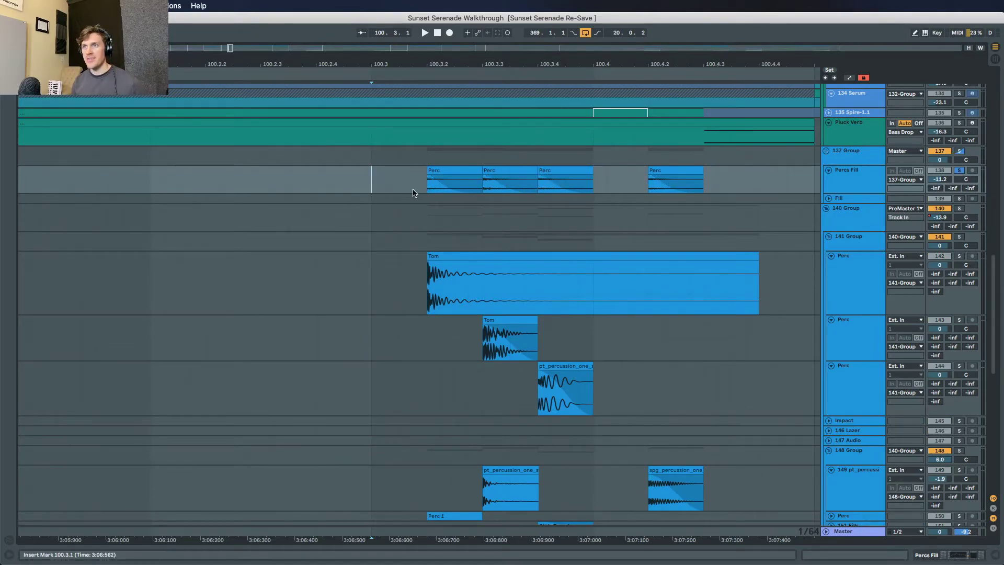
key(space)
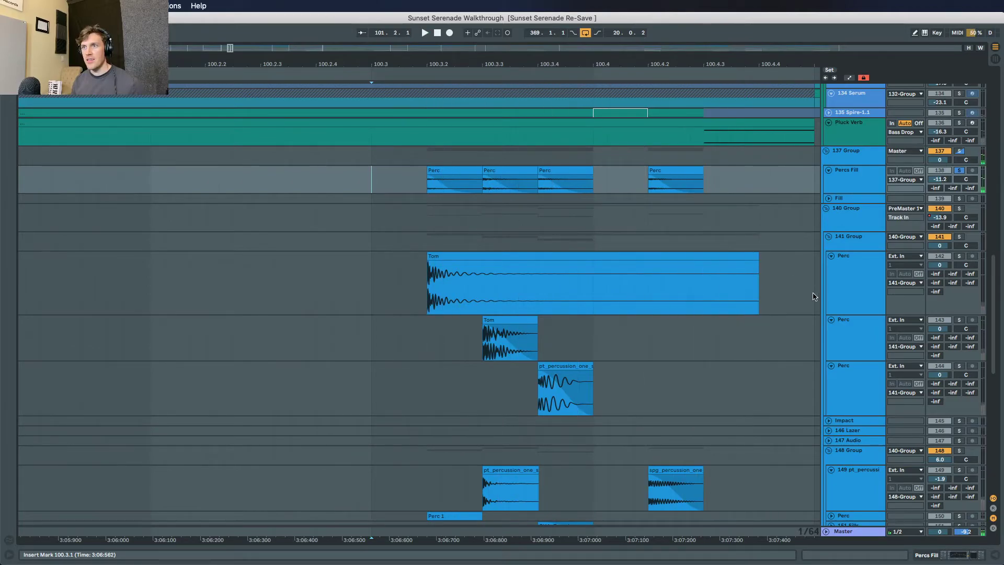
Step: Solo and play the long Tom, short Tom and track 144 one at a time
click(961, 256)
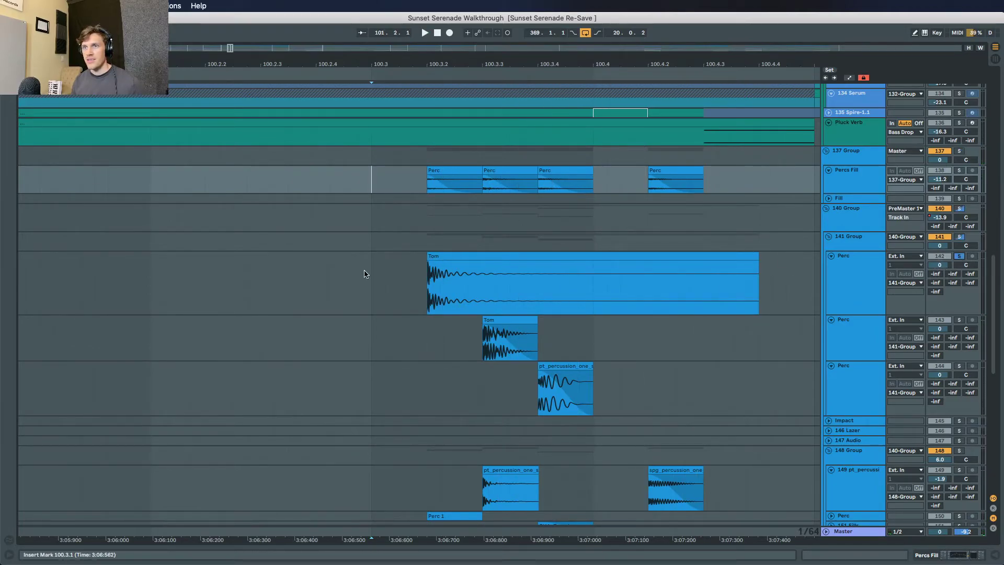
click(364, 273)
key(space)
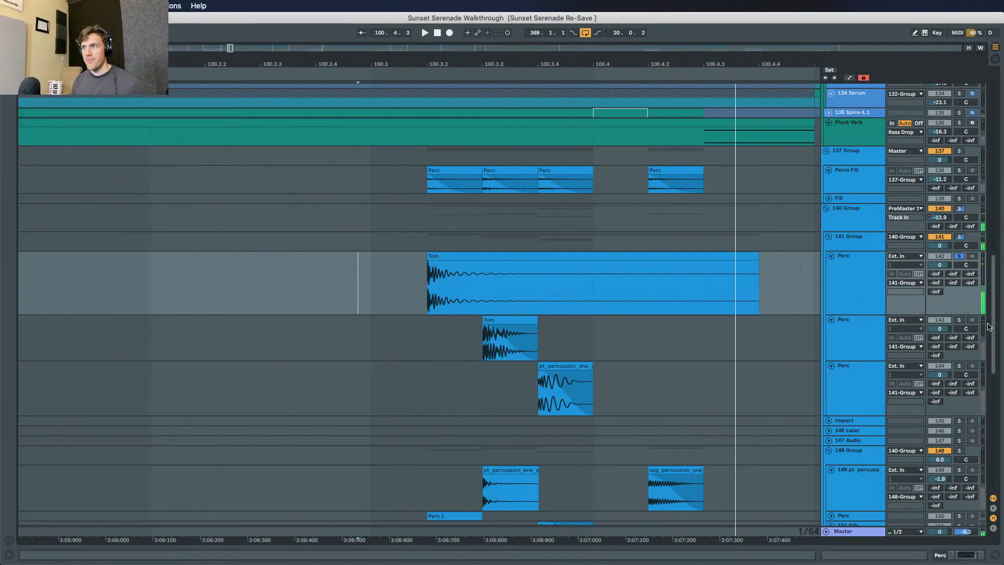
click(959, 320)
click(399, 327)
key(space)
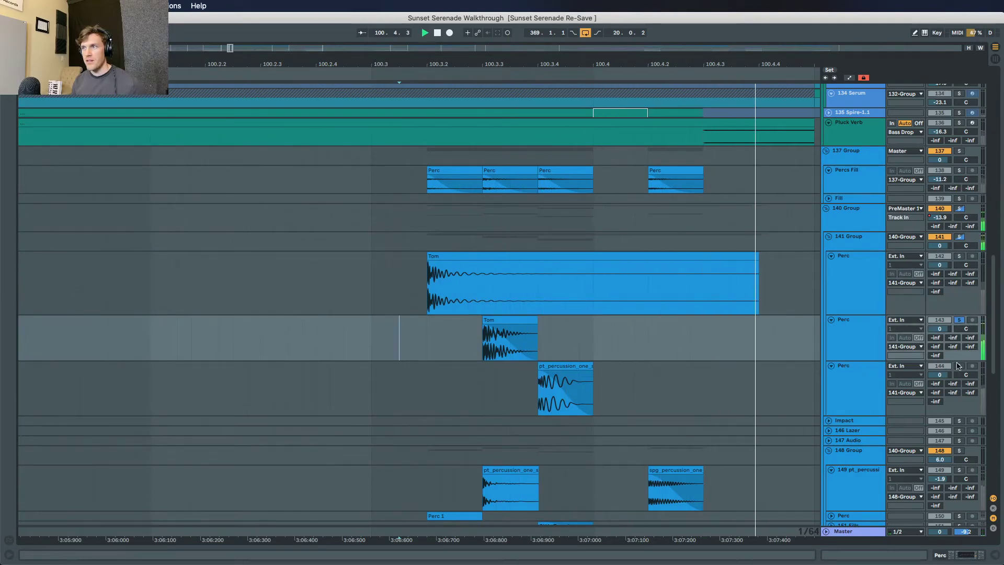
click(960, 365)
click(480, 384)
key(space)
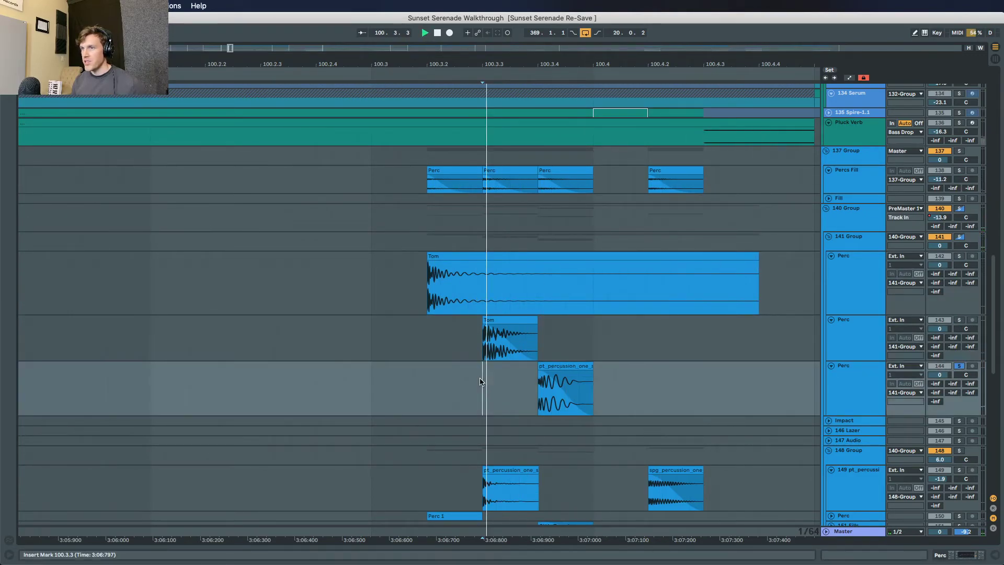
Step: Unsolo track 144, solo the 140 Group and play it from 100.3.1
click(960, 367)
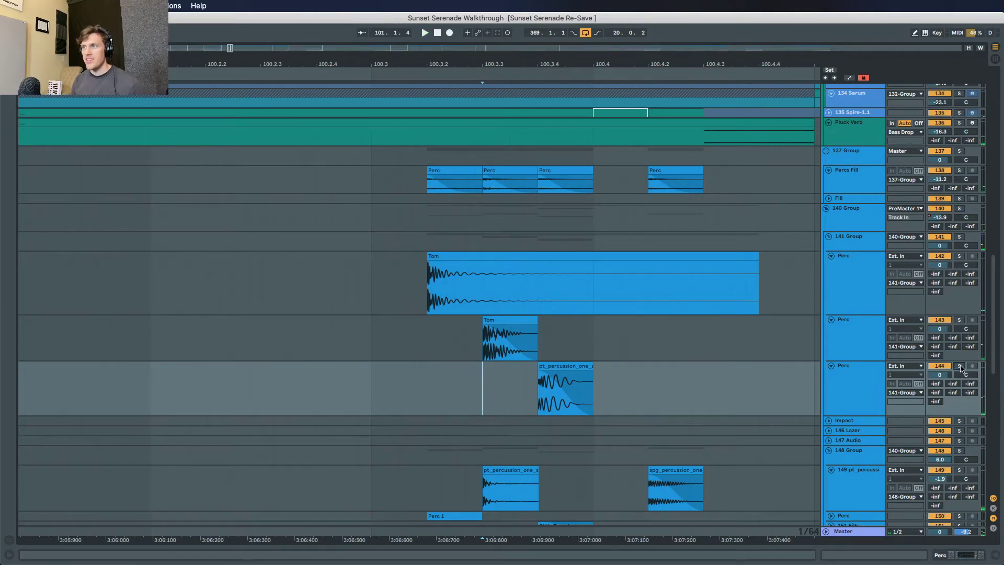
click(959, 209)
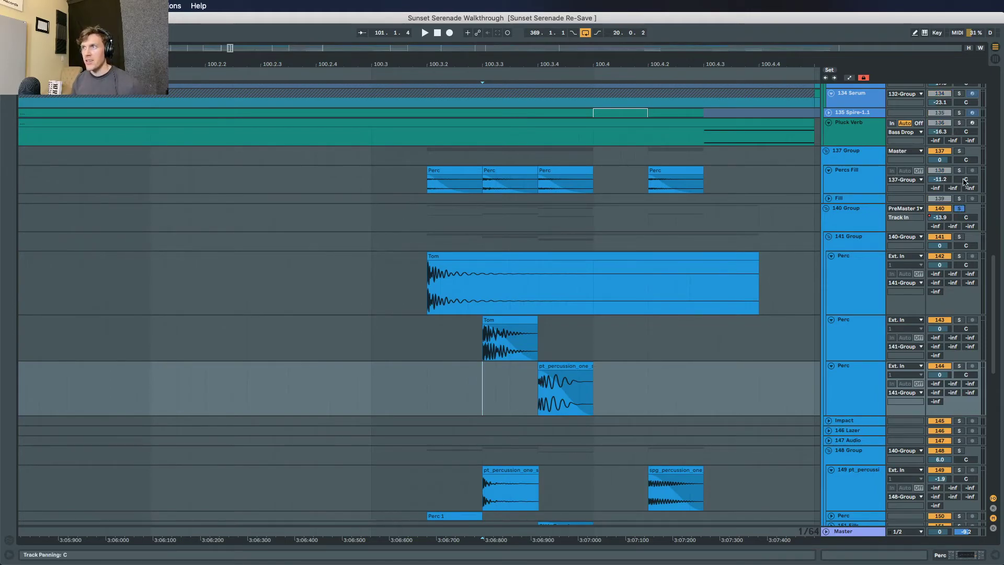
click(378, 294)
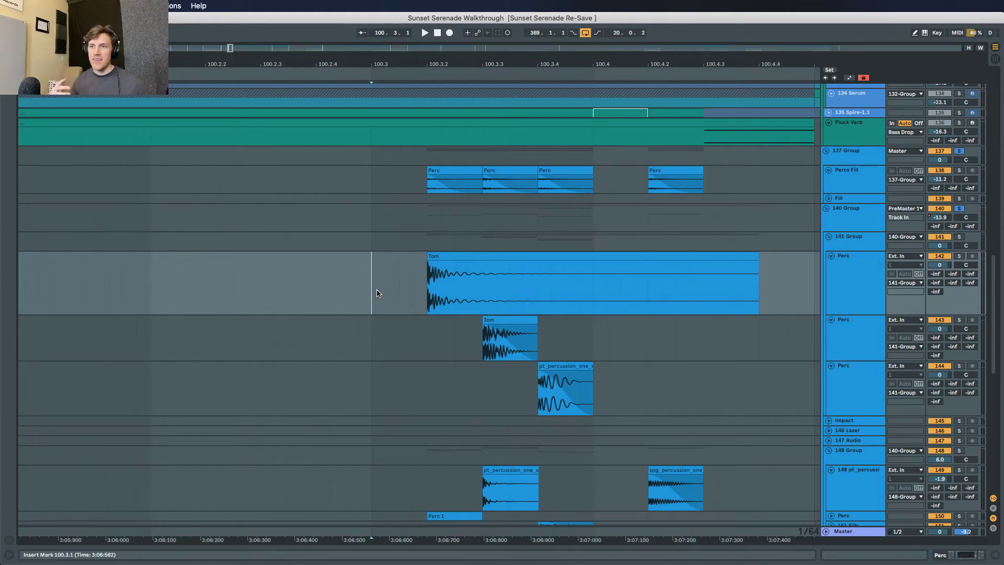
key(space)
Step: Unfold, heighten and solo 135 Spire-1.1, then play it from 100.3.1
scroll(584, 252, up, 3)
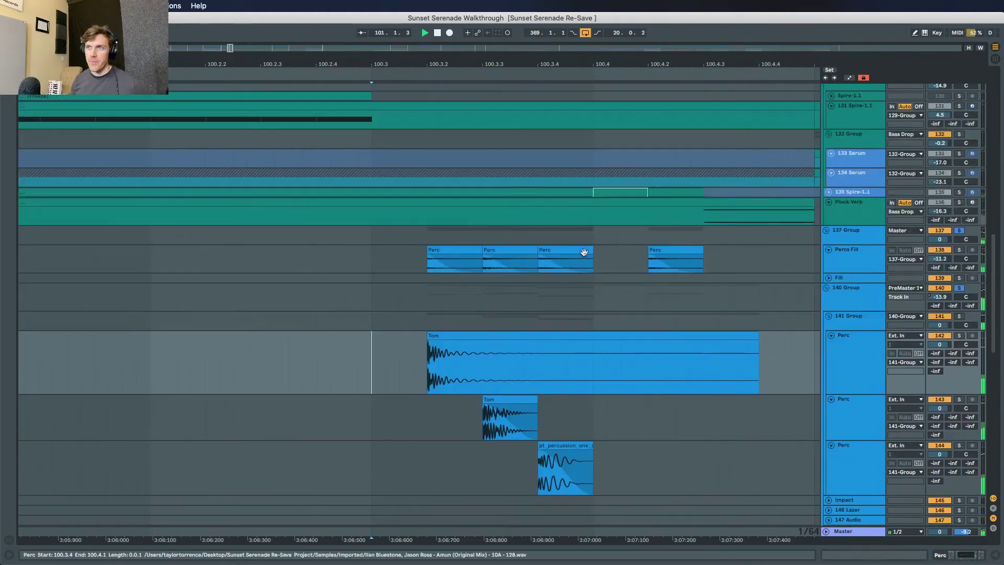
scroll(733, 246, up, 5)
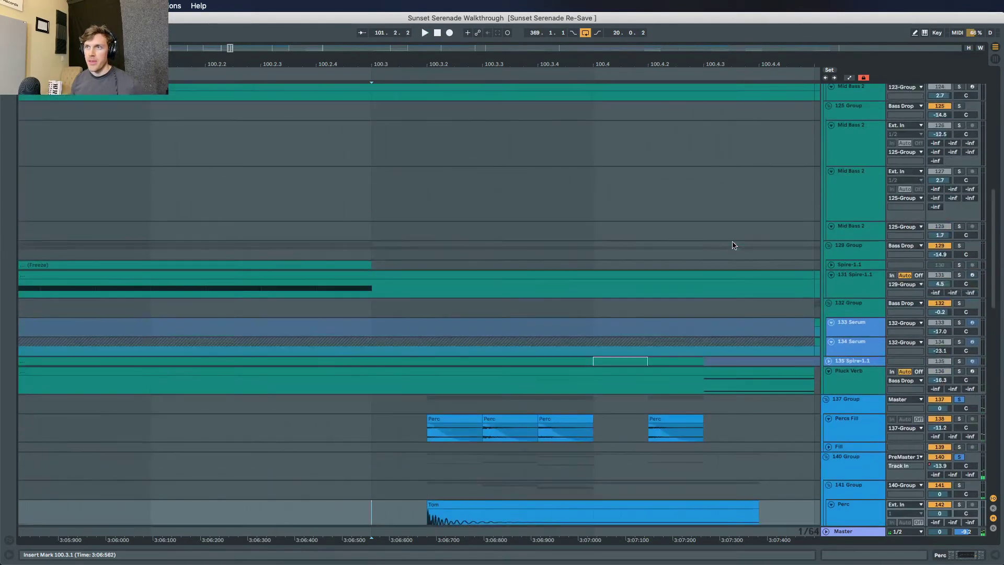
click(828, 361)
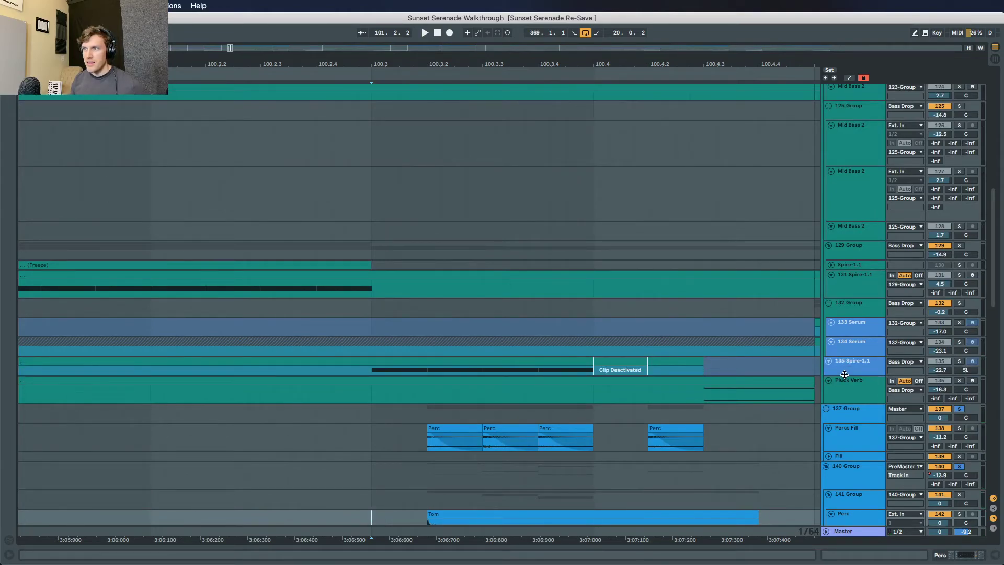
drag(845, 375, 847, 379)
click(960, 361)
click(370, 387)
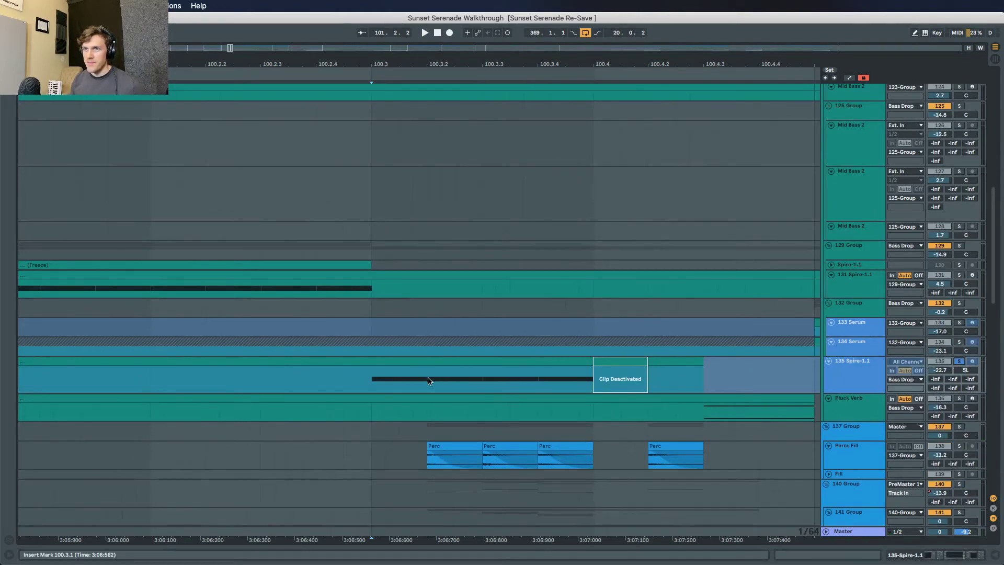
key(space)
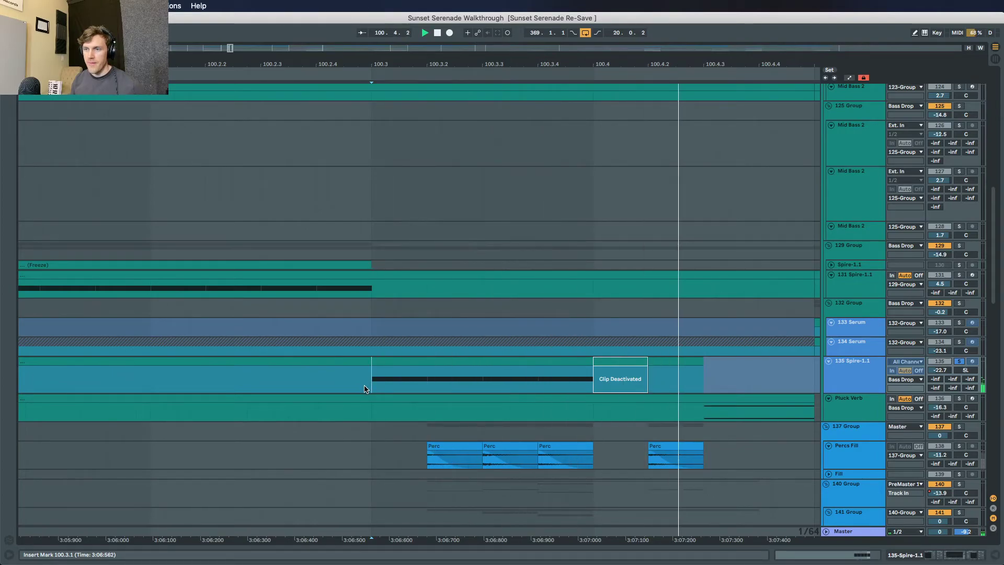
Step: Zoom out, add the 137 and 140 Groups to the solo and play them together
scroll(493, 354, down, 1)
scroll(493, 354, down, 5)
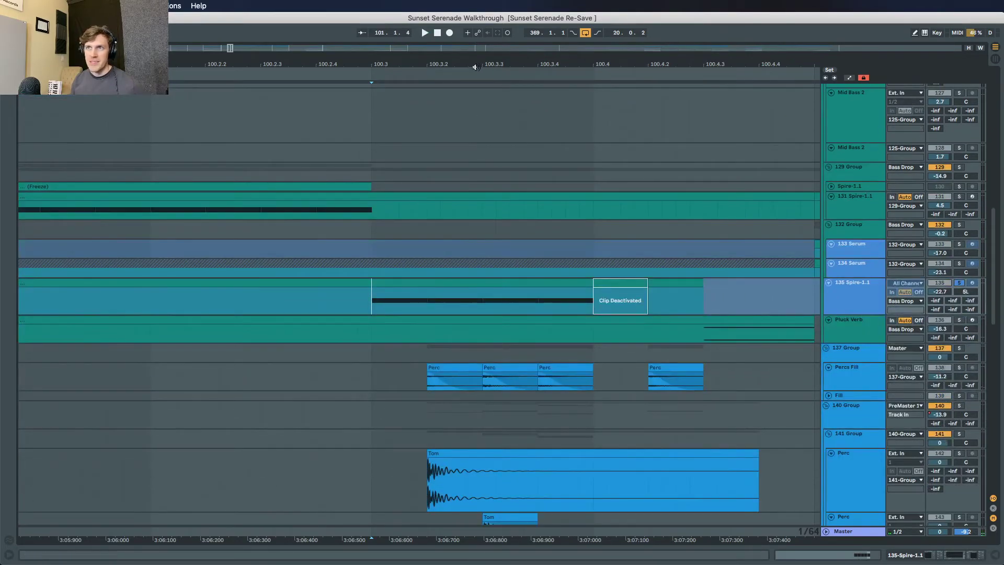
drag(477, 66, 476, 61)
scroll(602, 220, down, 5)
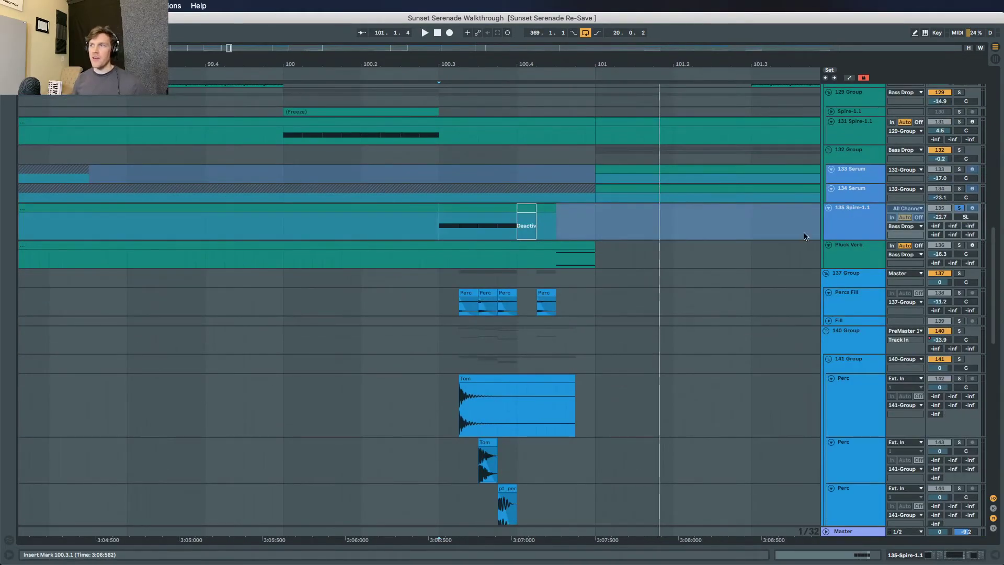
scroll(960, 210, down, 7)
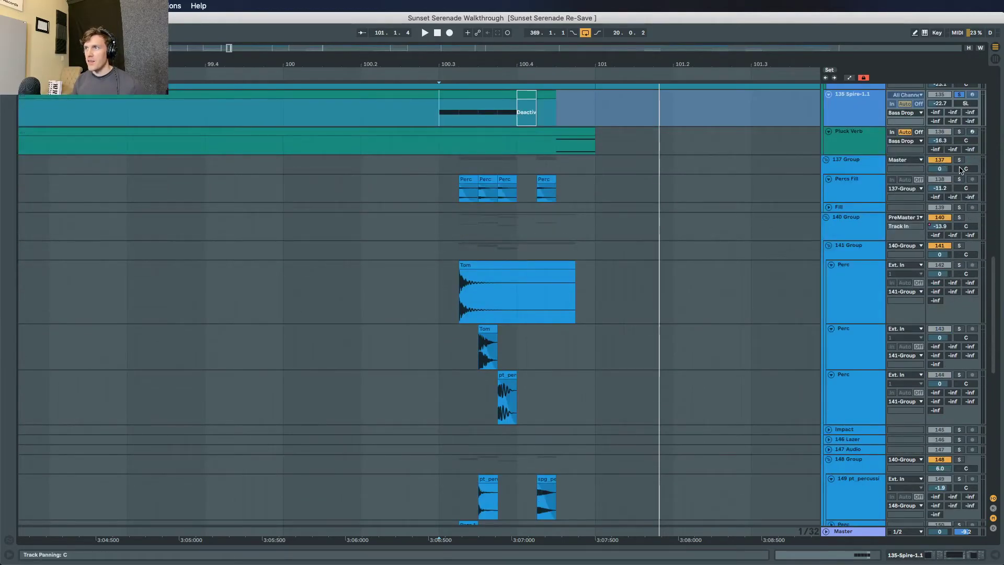
click(960, 161)
click(960, 218)
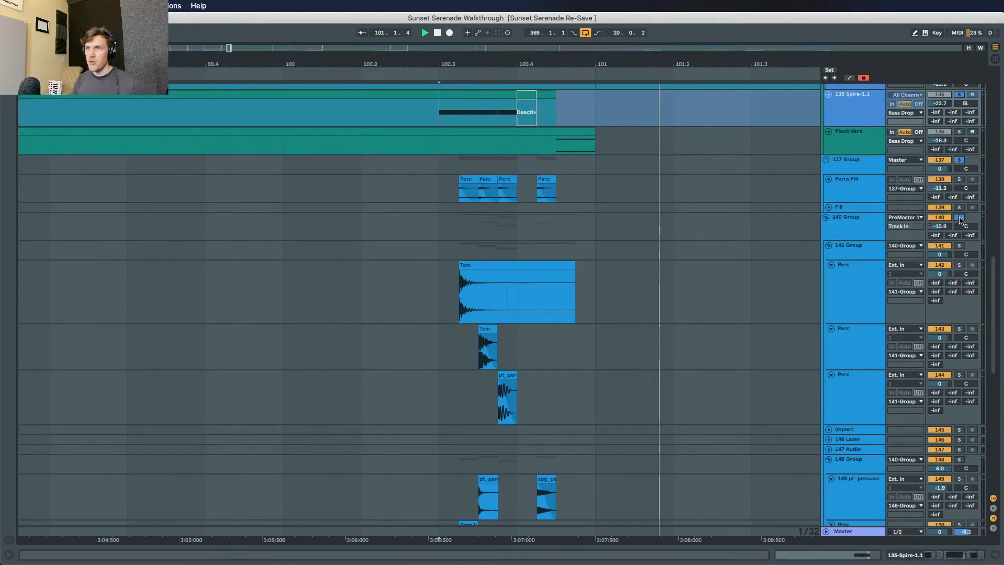
key(space)
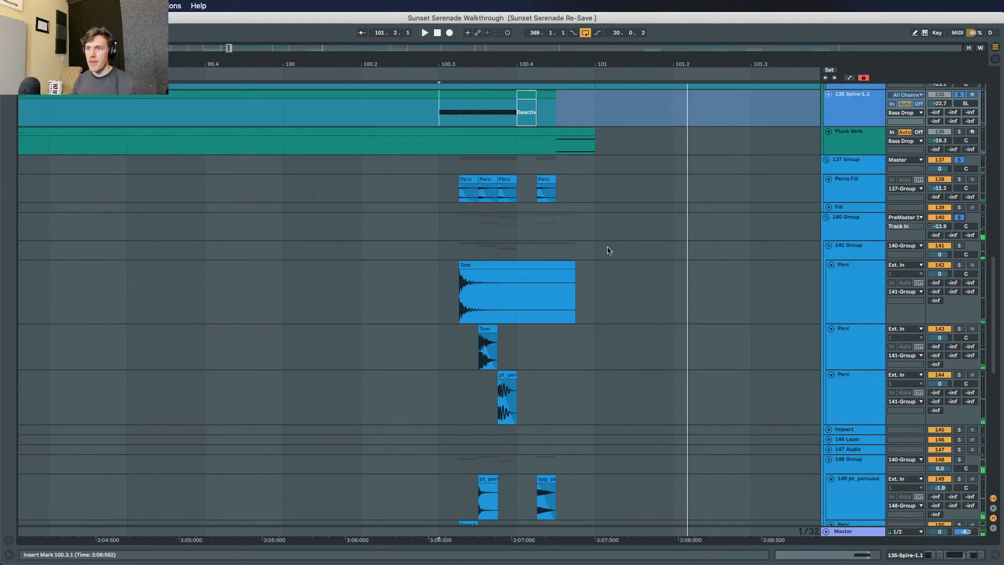
scroll(663, 246, down, 12)
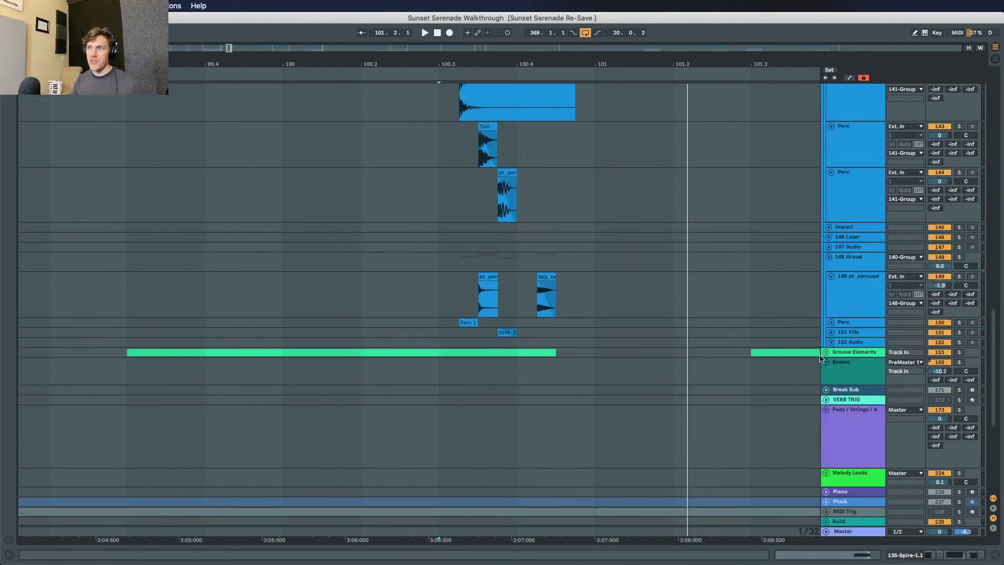
Step: Unfold Groove Elements, make Groove 1 taller and zoom out to about eight bars
click(826, 353)
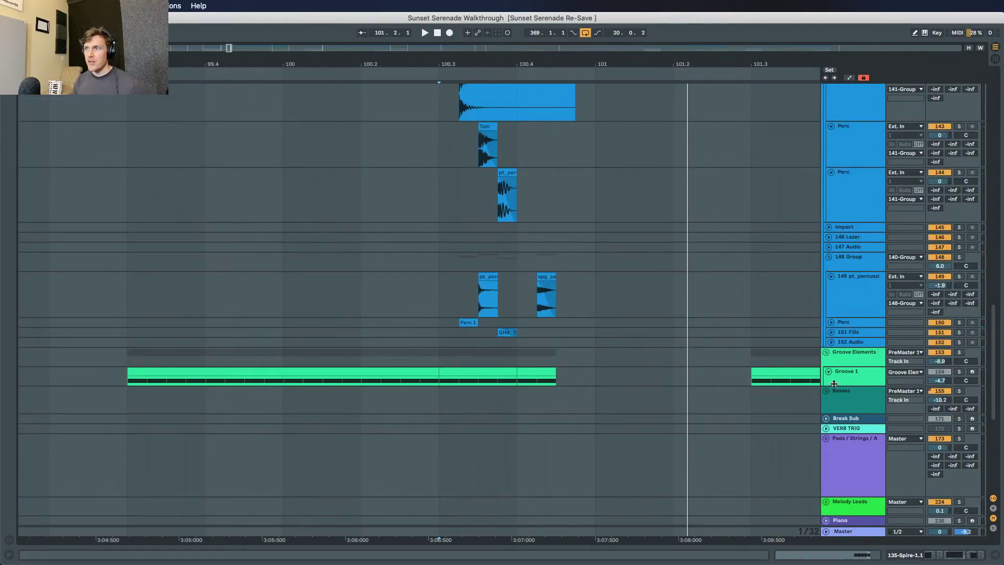
drag(834, 384, 835, 410)
drag(413, 59, 409, 124)
scroll(374, 278, left, 5)
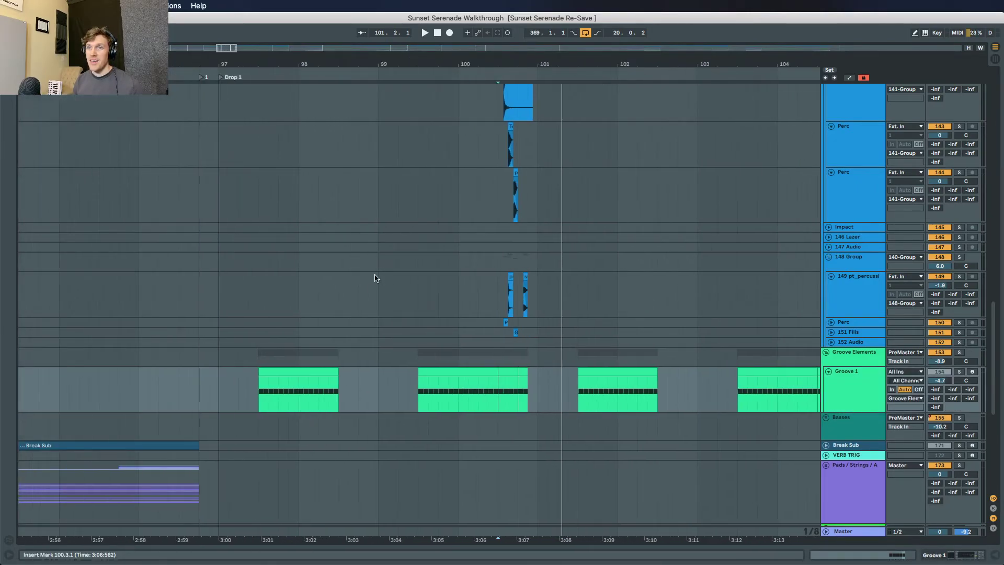
scroll(370, 307, up, 5)
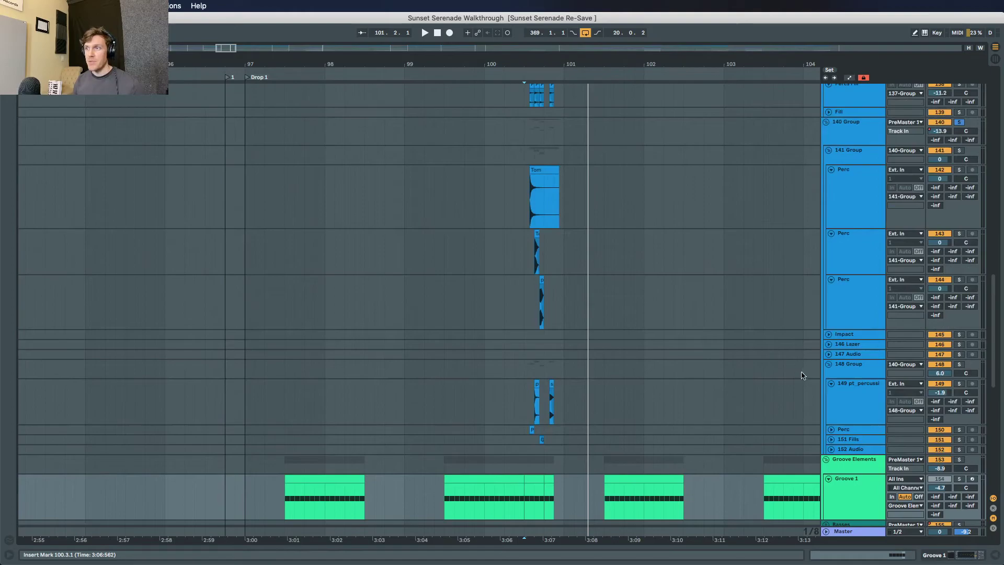
Step: Fold the 148, 141, 140 and 137 Groups
click(829, 364)
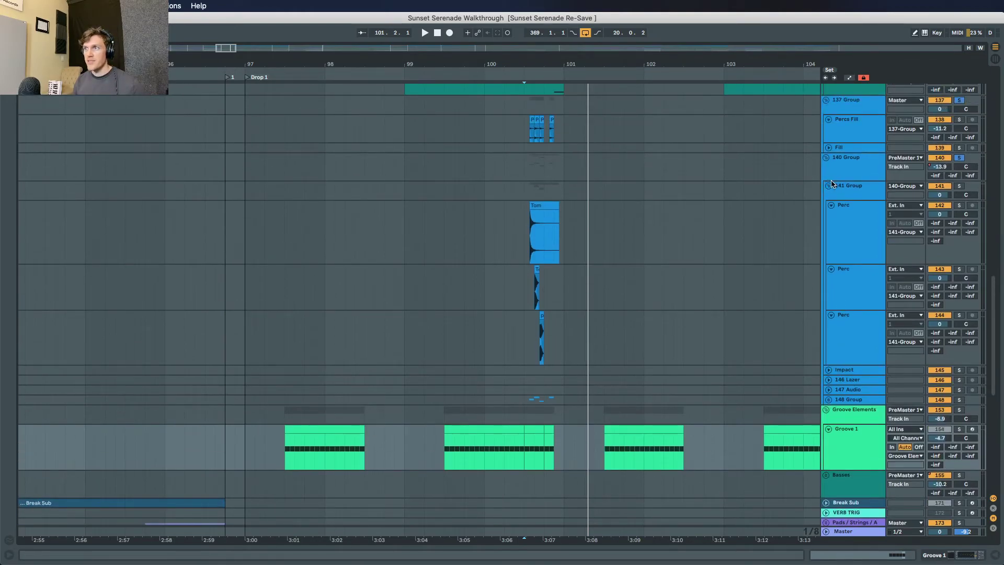
click(829, 186)
click(826, 157)
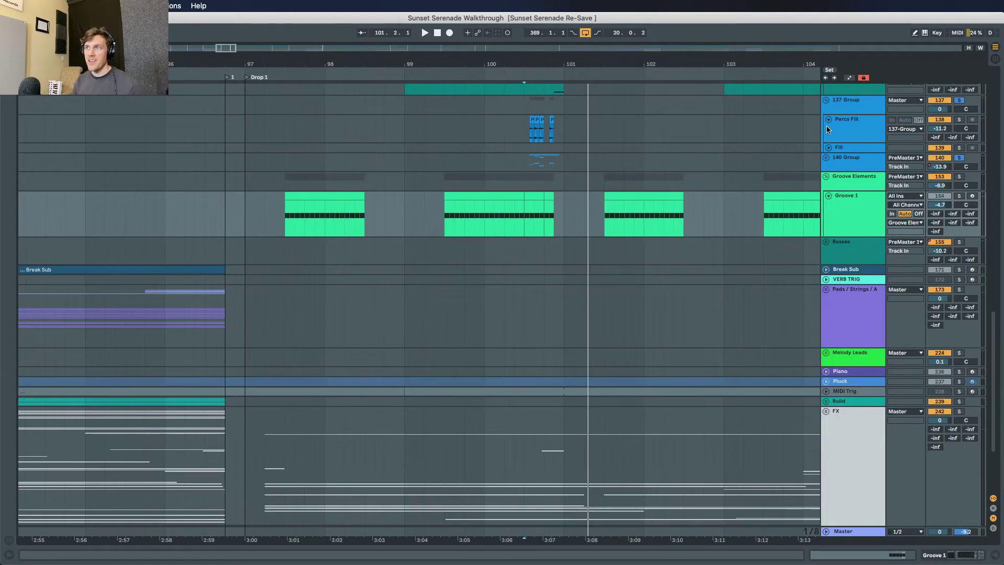
click(827, 103)
Step: Show Groove 1's device chain and open its Sylenth1 editor
scroll(862, 259, up, 3)
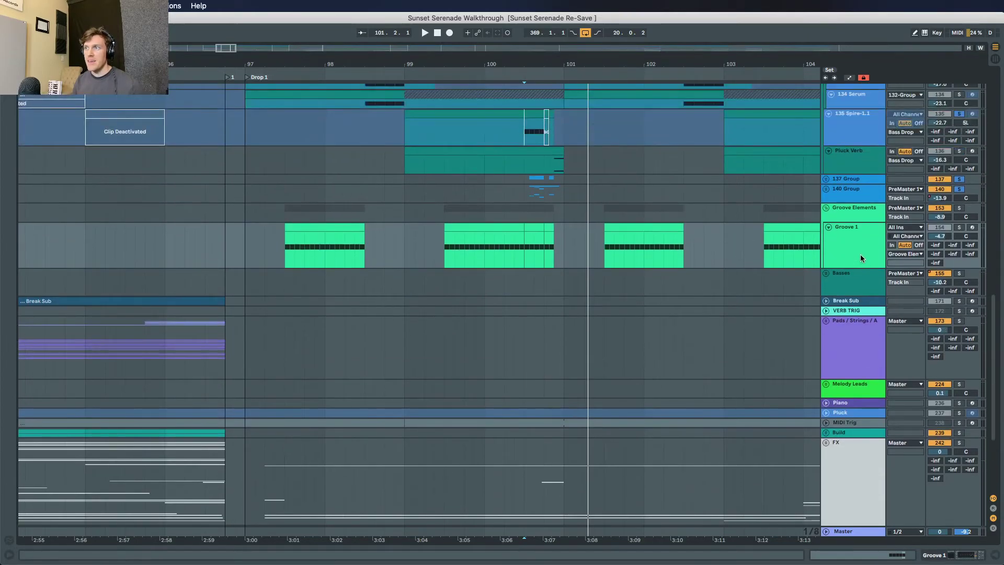
double_click(863, 258)
click(34, 448)
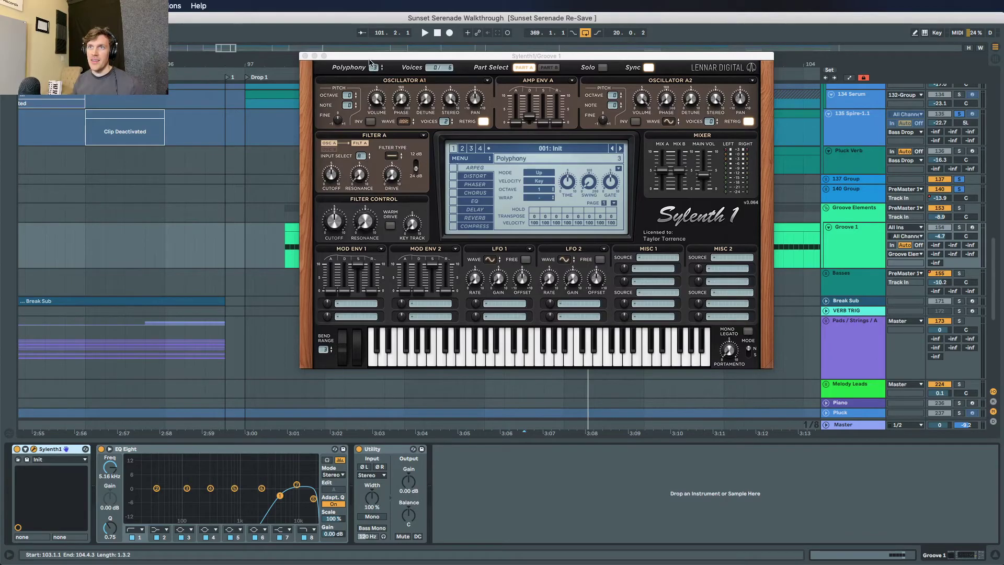
Step: Close Sylenth1 and play the soloed Groove 1 from bar 97.1.1
drag(369, 60, 387, 105)
click(322, 102)
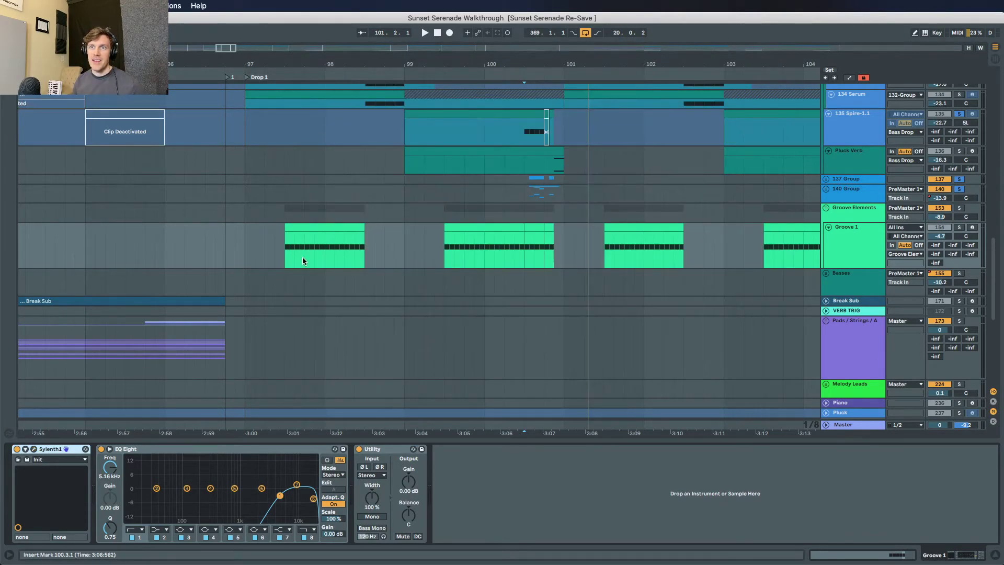
scroll(293, 263, up, 3)
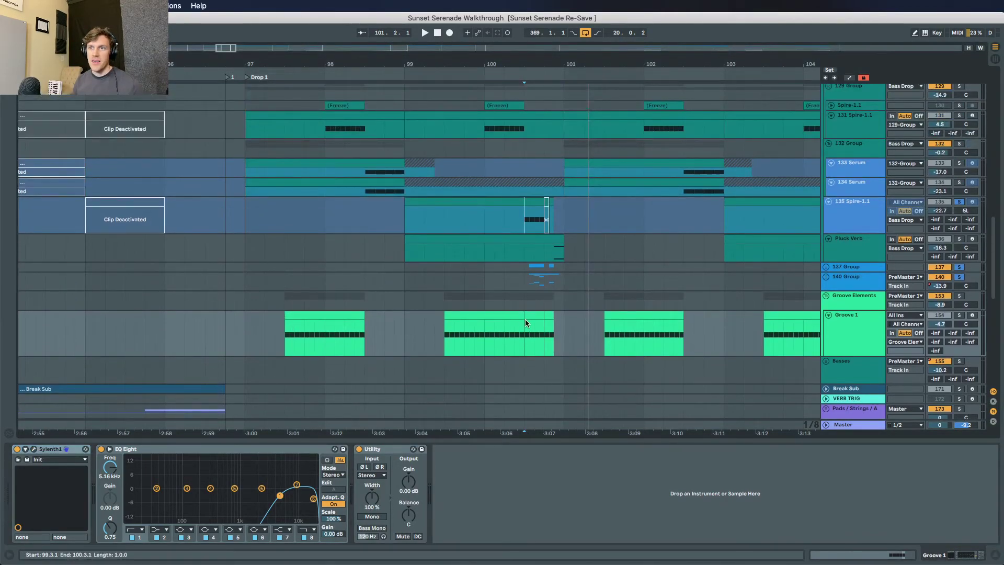
click(246, 324)
click(959, 316)
key(space)
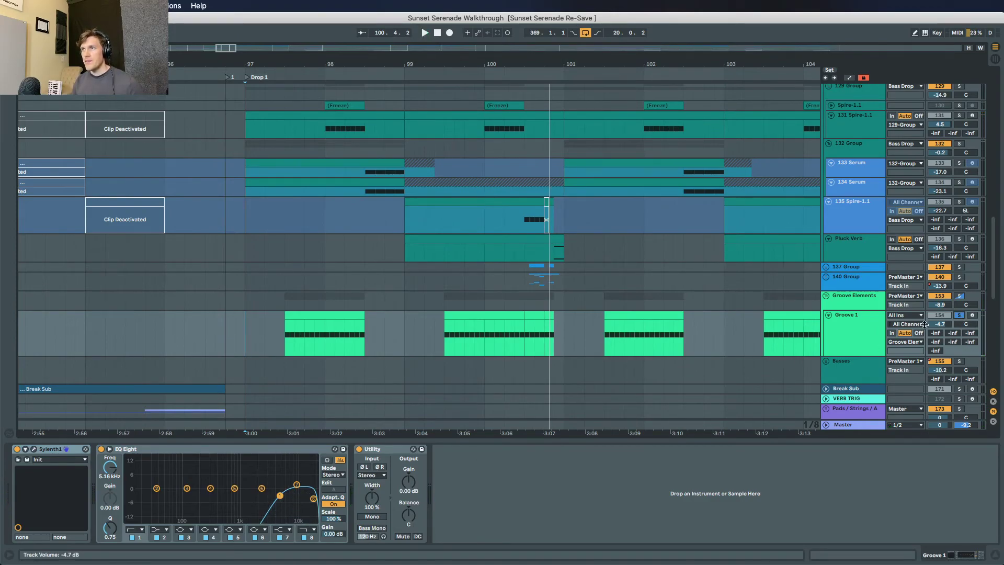
Step: Select and solo the Pluck Verb track, then make it taller
scroll(812, 340, up, 5)
scroll(847, 320, up, 5)
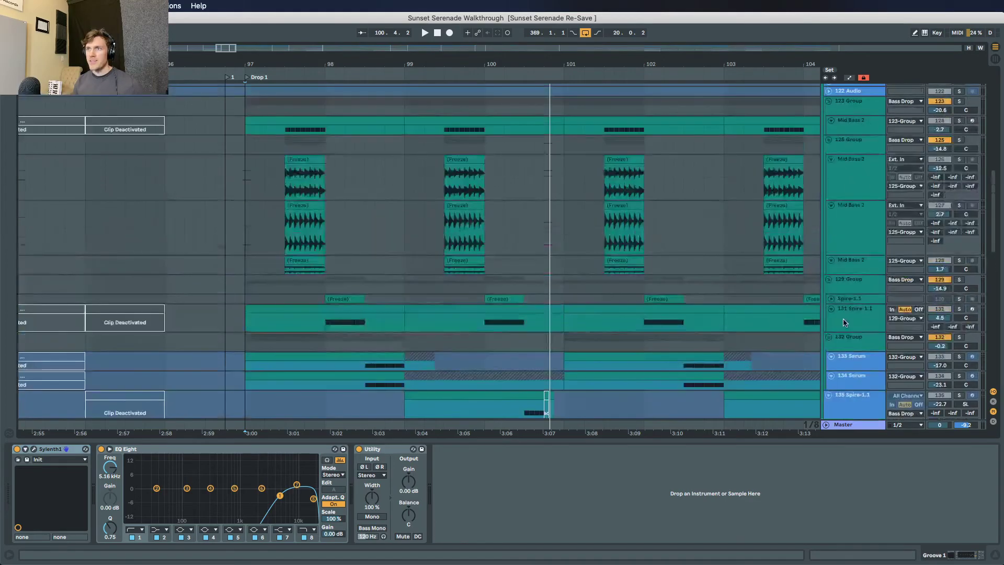
scroll(842, 322, down, 9)
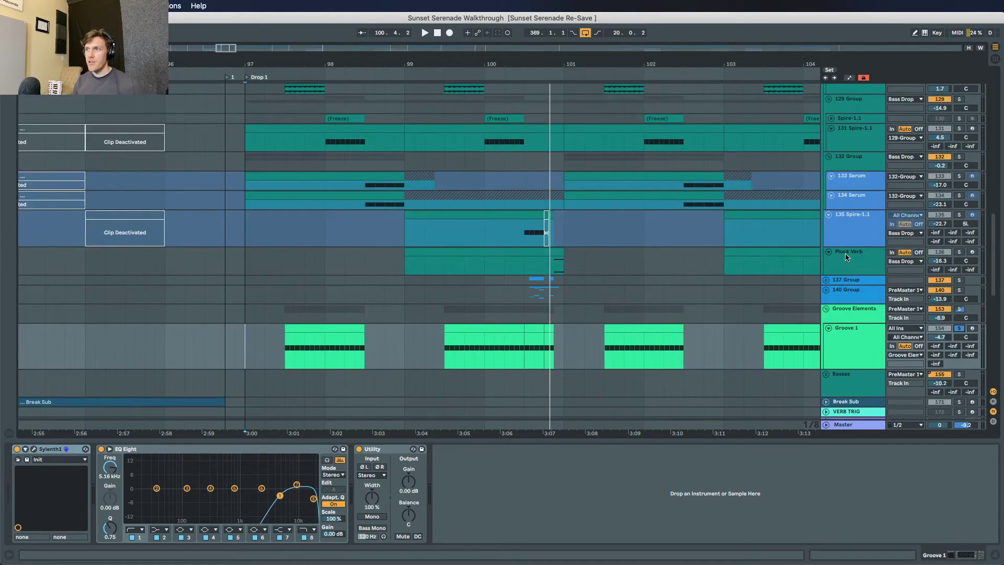
click(874, 267)
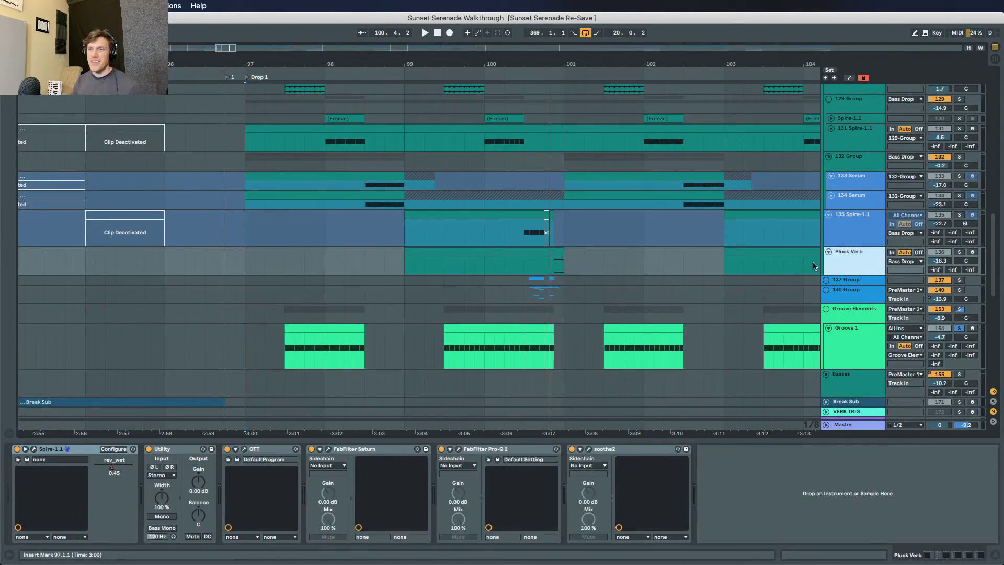
click(959, 252)
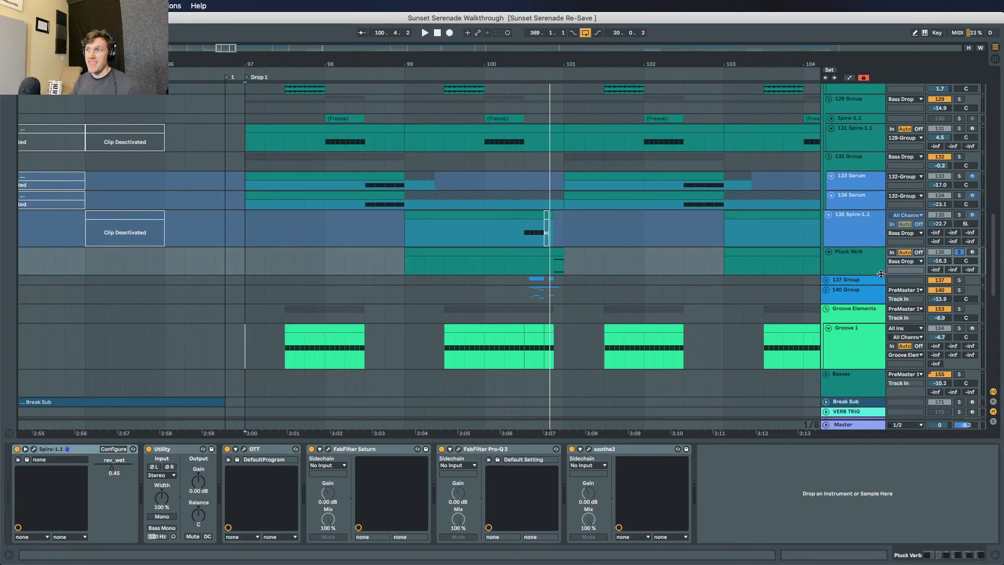
drag(881, 274, 881, 291)
drag(541, 62, 552, 177)
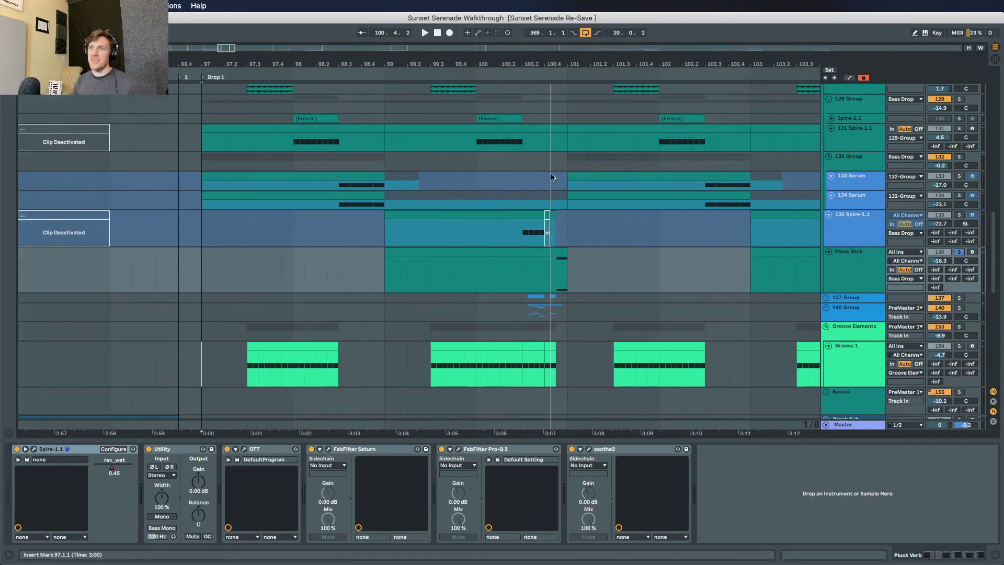
Step: Play the drop from bar 100.3 and bar 100, then show automation with A
click(522, 272)
key(space)
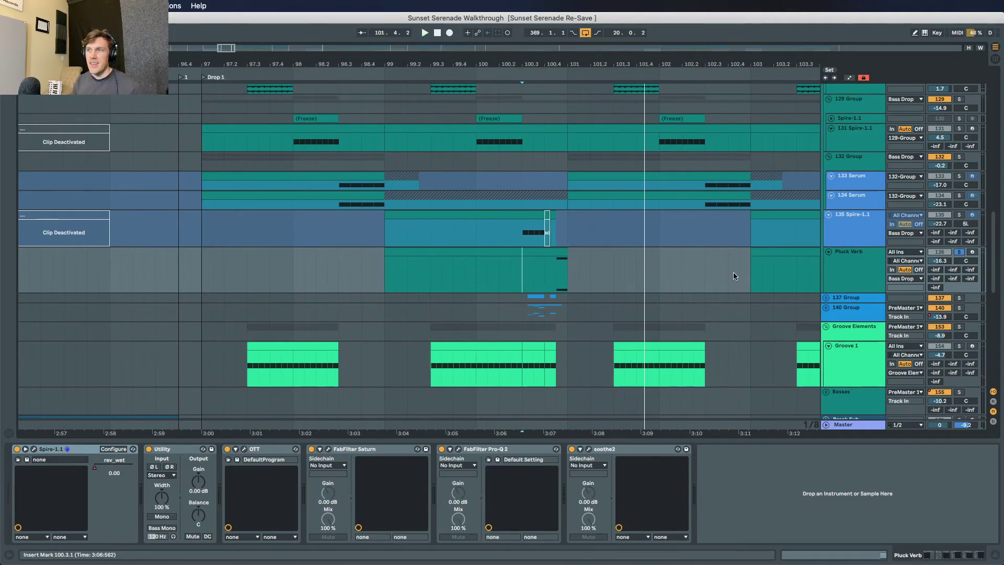
click(473, 260)
key(space)
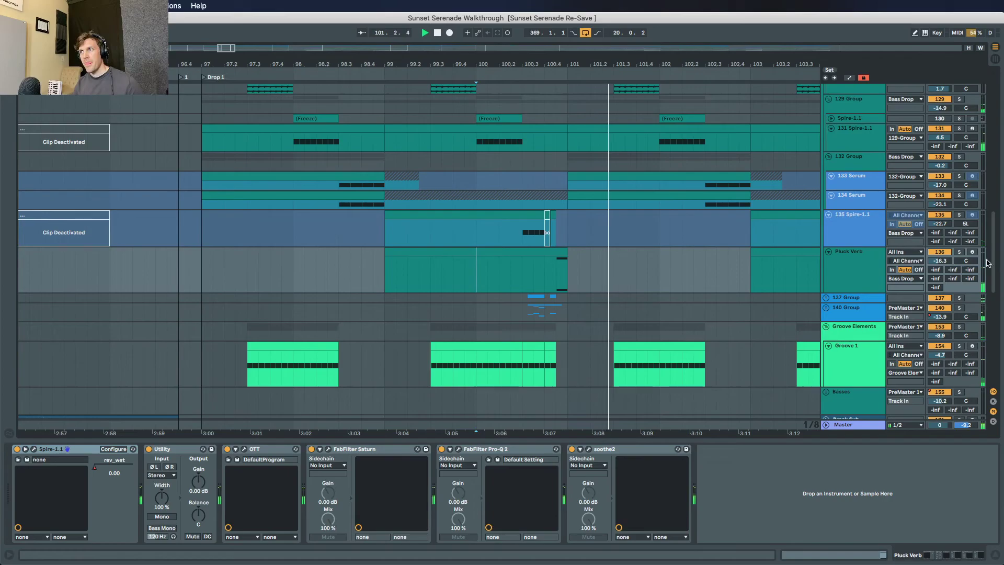
key(space)
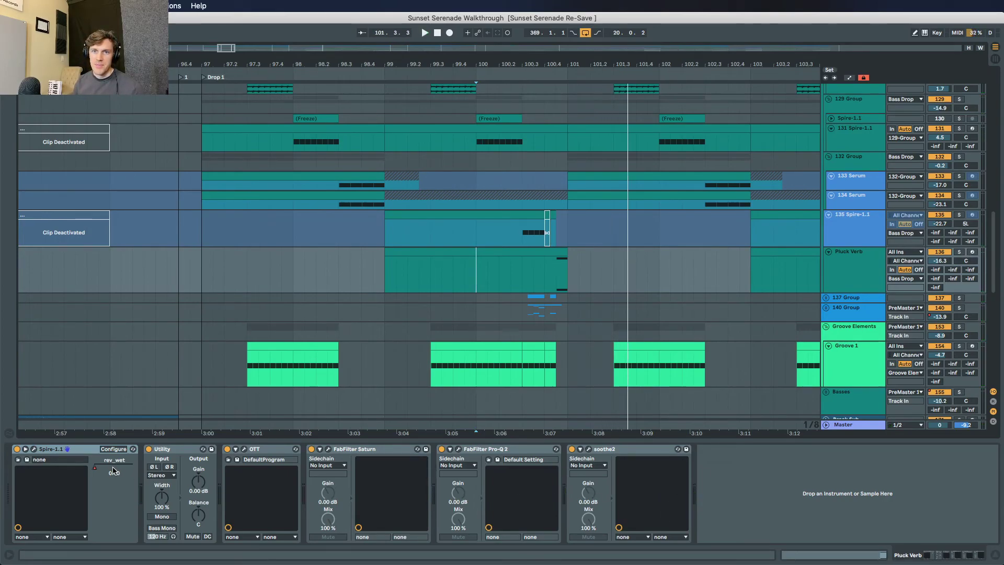
key(a)
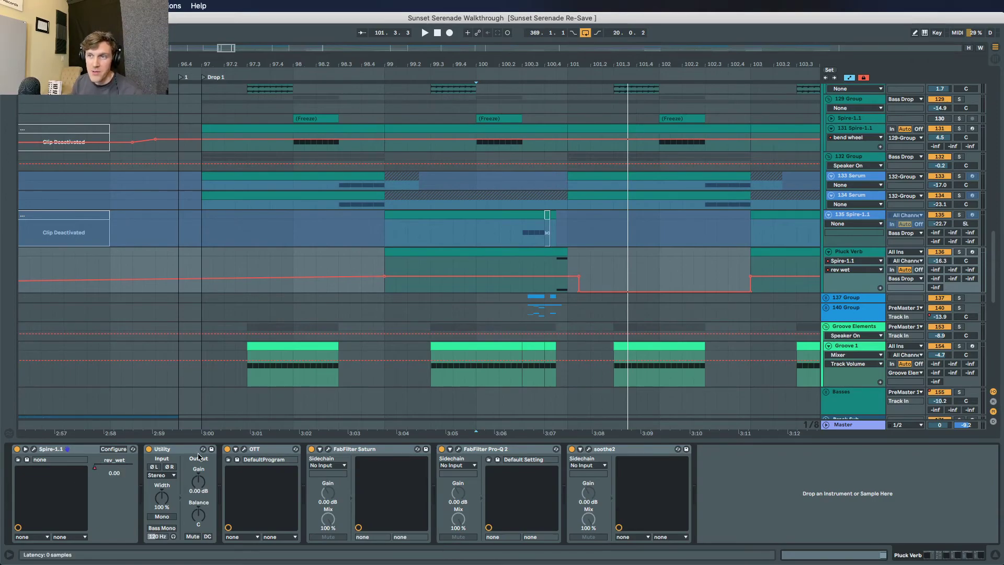
key(a)
click(534, 272)
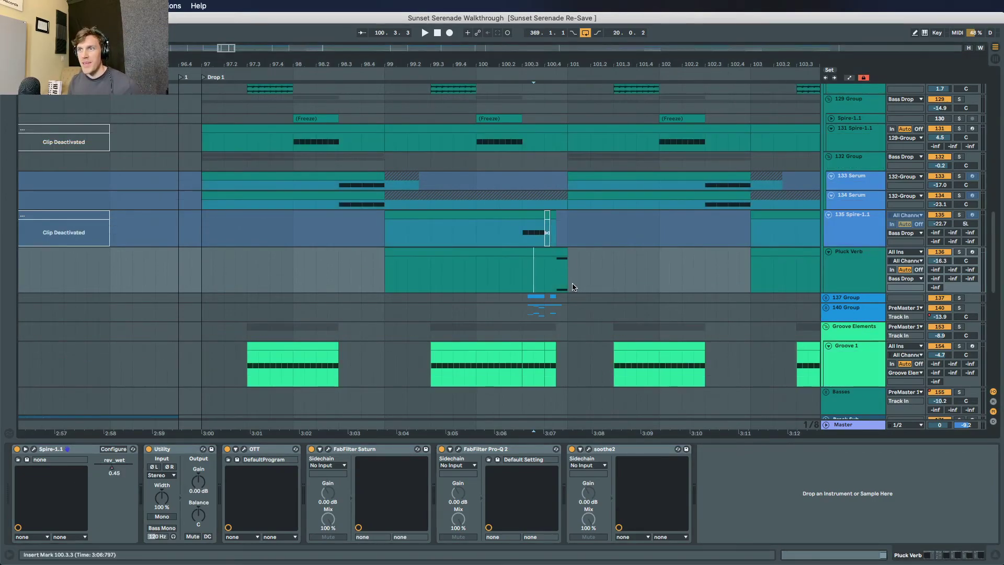
key(a)
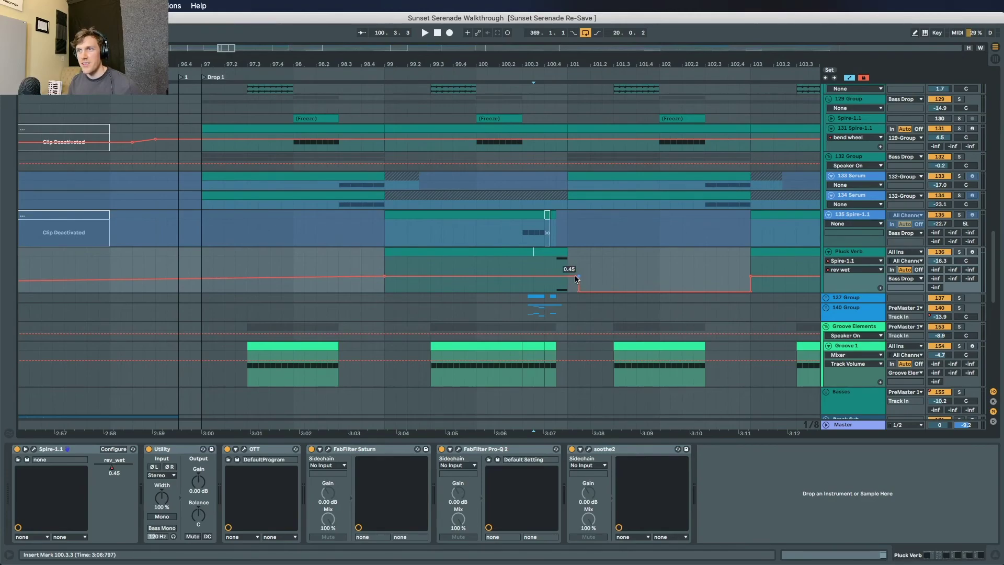
scroll(703, 299, right, 10)
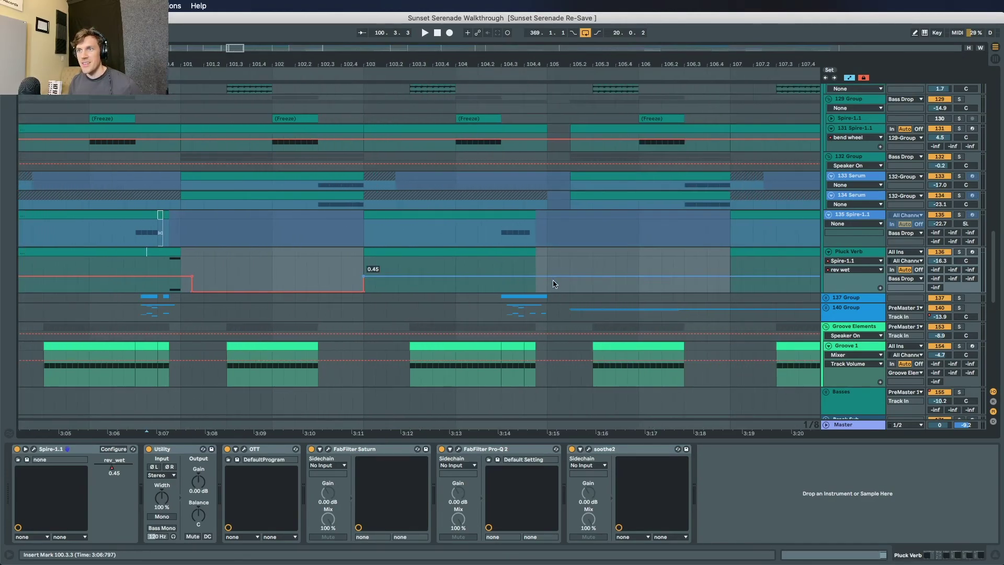
scroll(556, 284, left, 7)
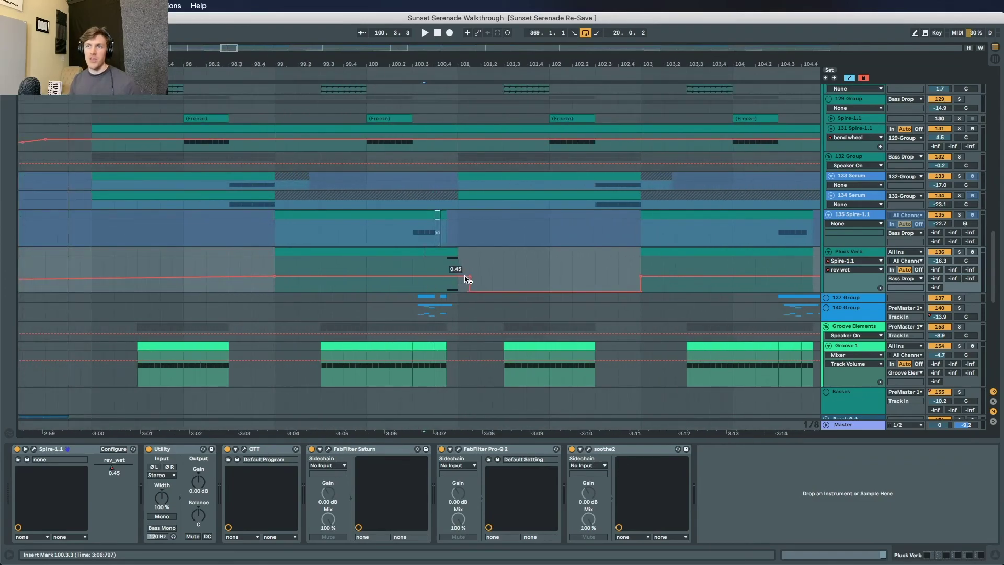
key(a)
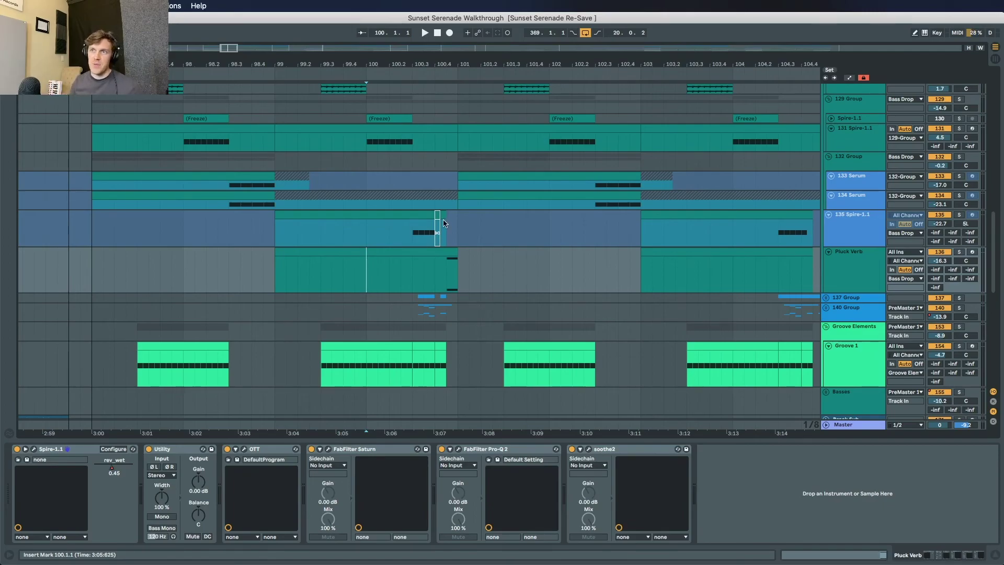
scroll(444, 224, up, 15)
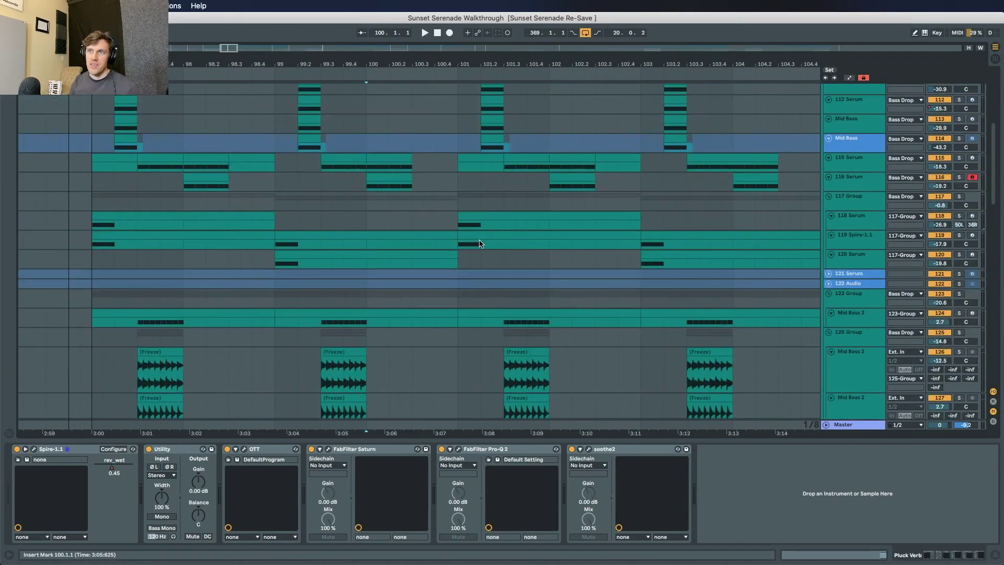
scroll(480, 243, down, 15)
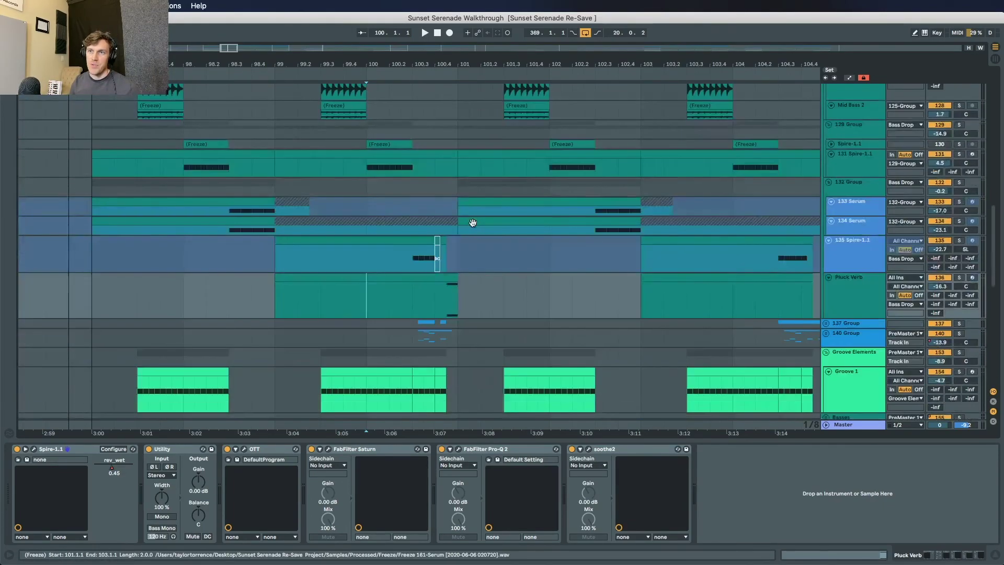
key(a)
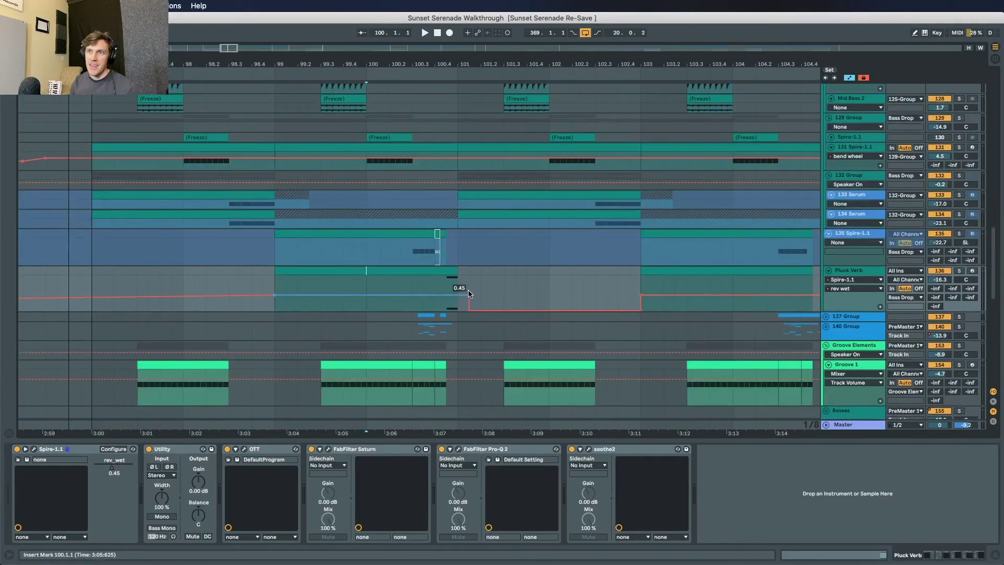
key(a)
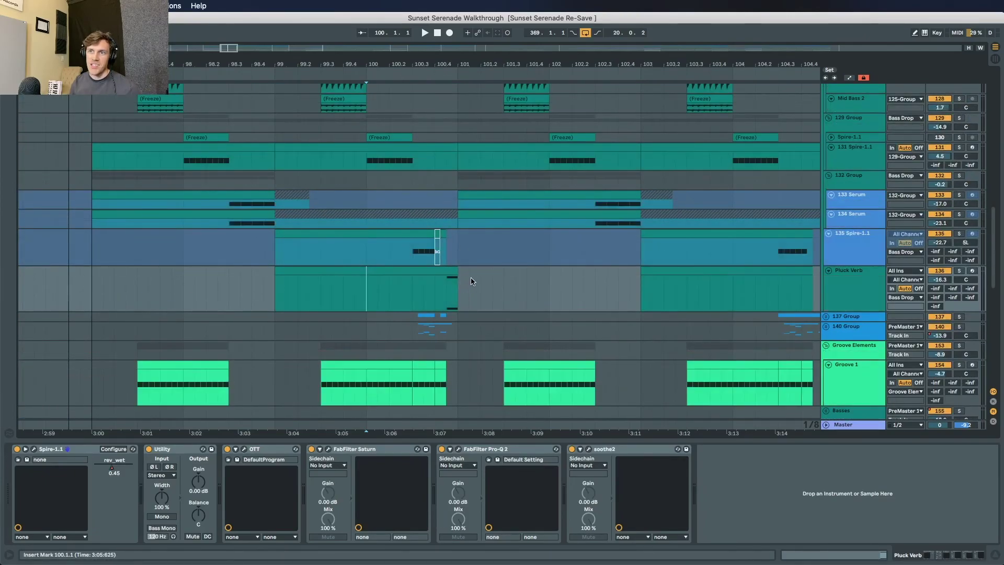
click(310, 297)
key(space)
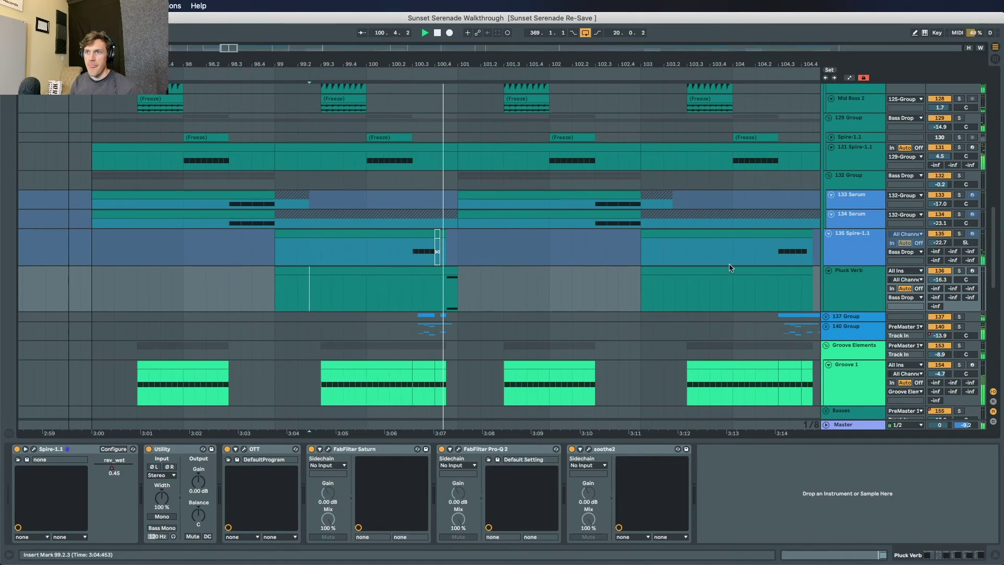
Step: Turn Automation Mode off with A and hide the Detail View with Cmd+Alt+L
key(a)
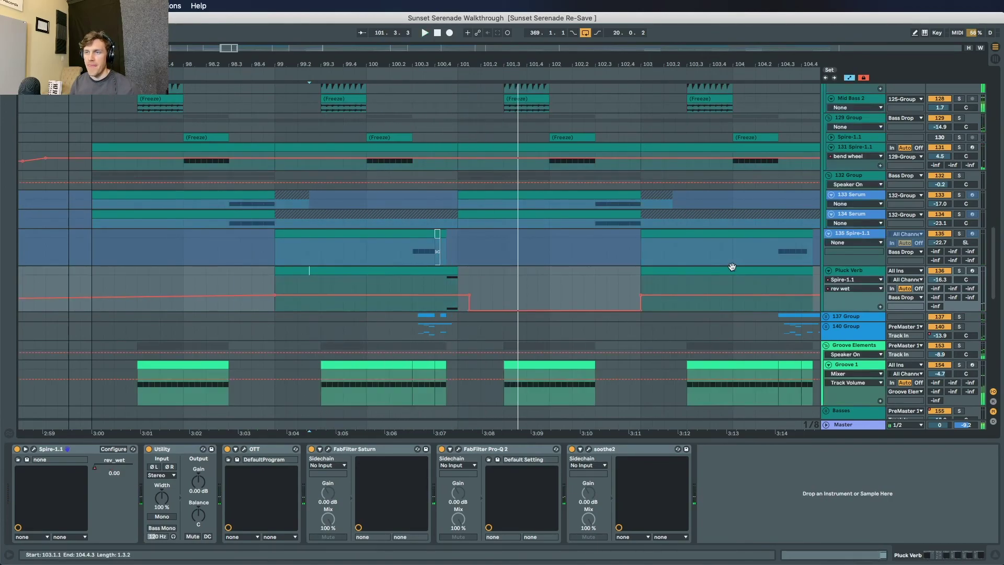
key(a)
scroll(573, 290, up, 5)
scroll(575, 288, left, 3)
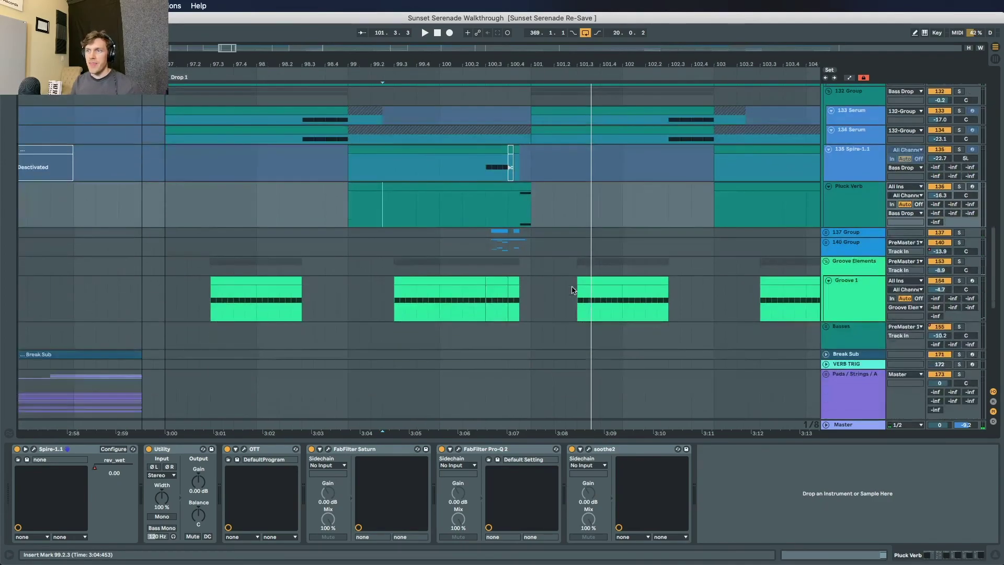
scroll(580, 285, up, 10)
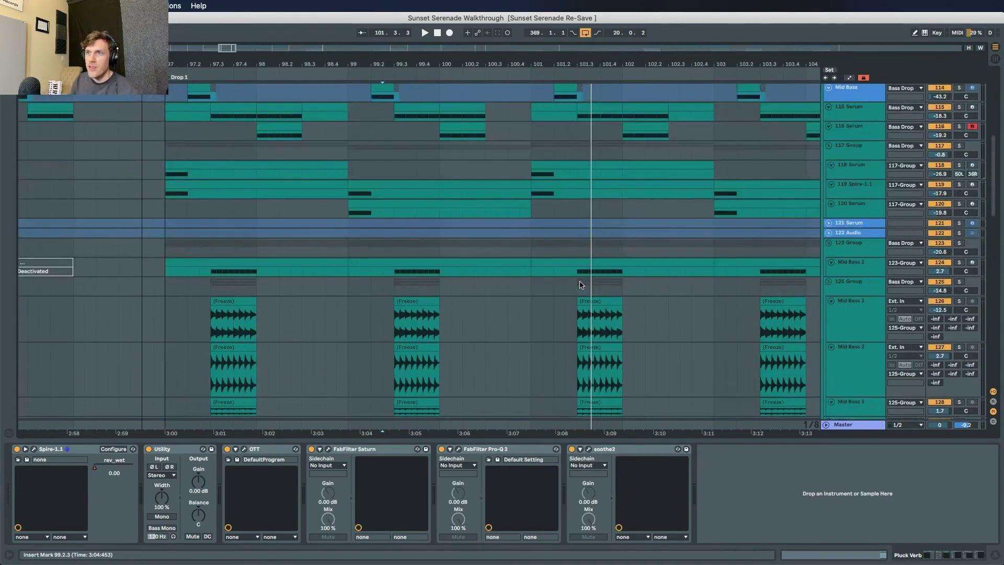
scroll(579, 284, down, 8)
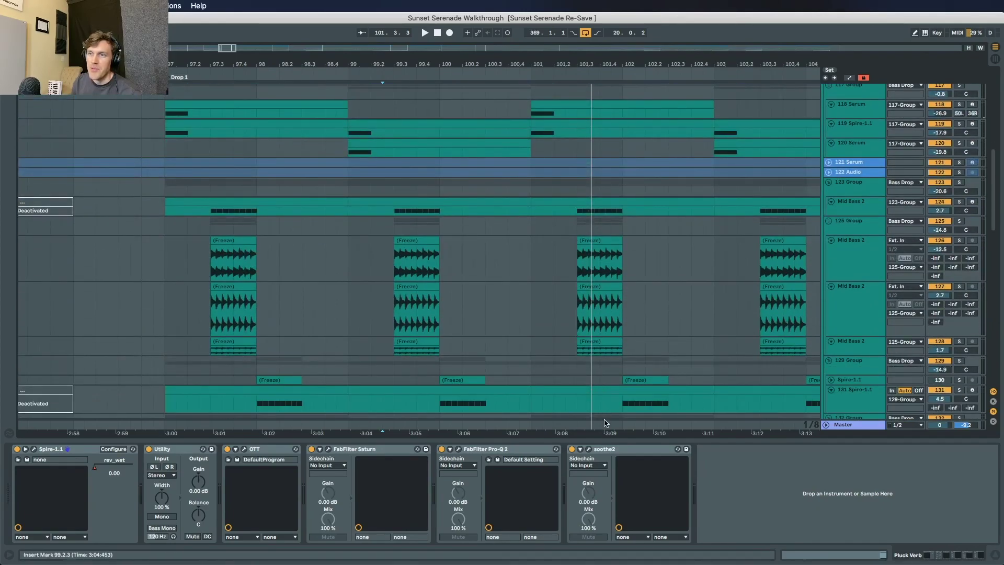
key(super+alt+l)
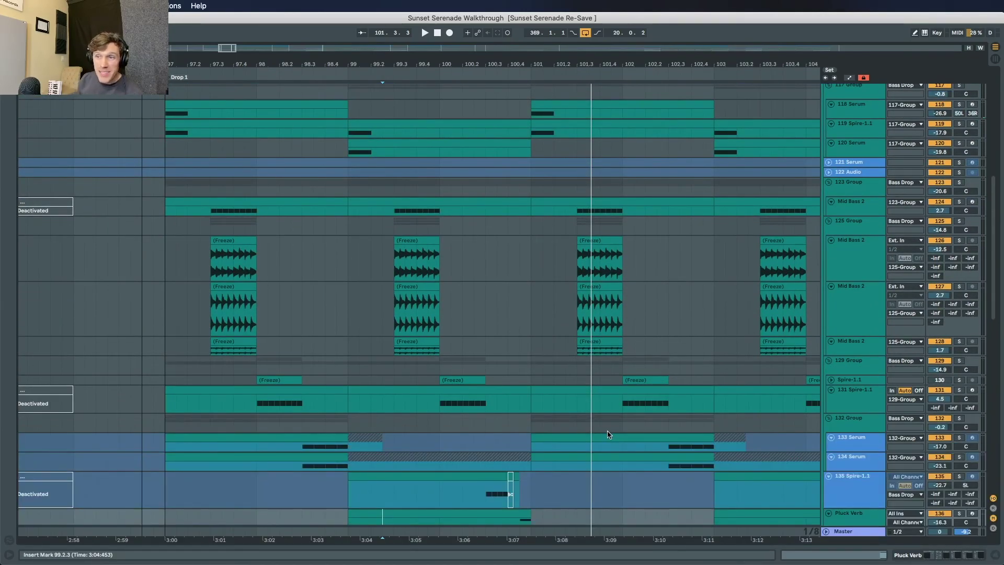
scroll(608, 435, down, 5)
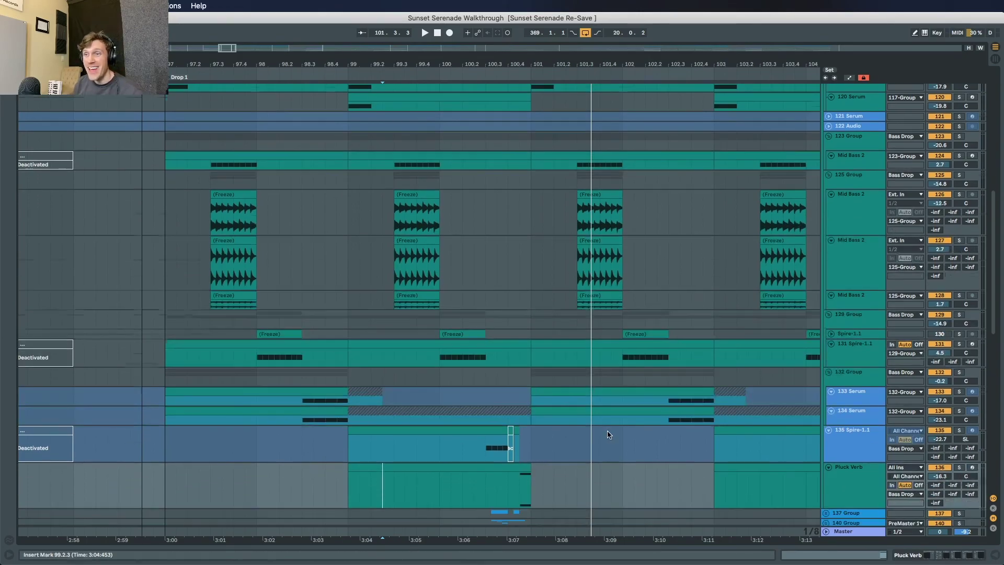